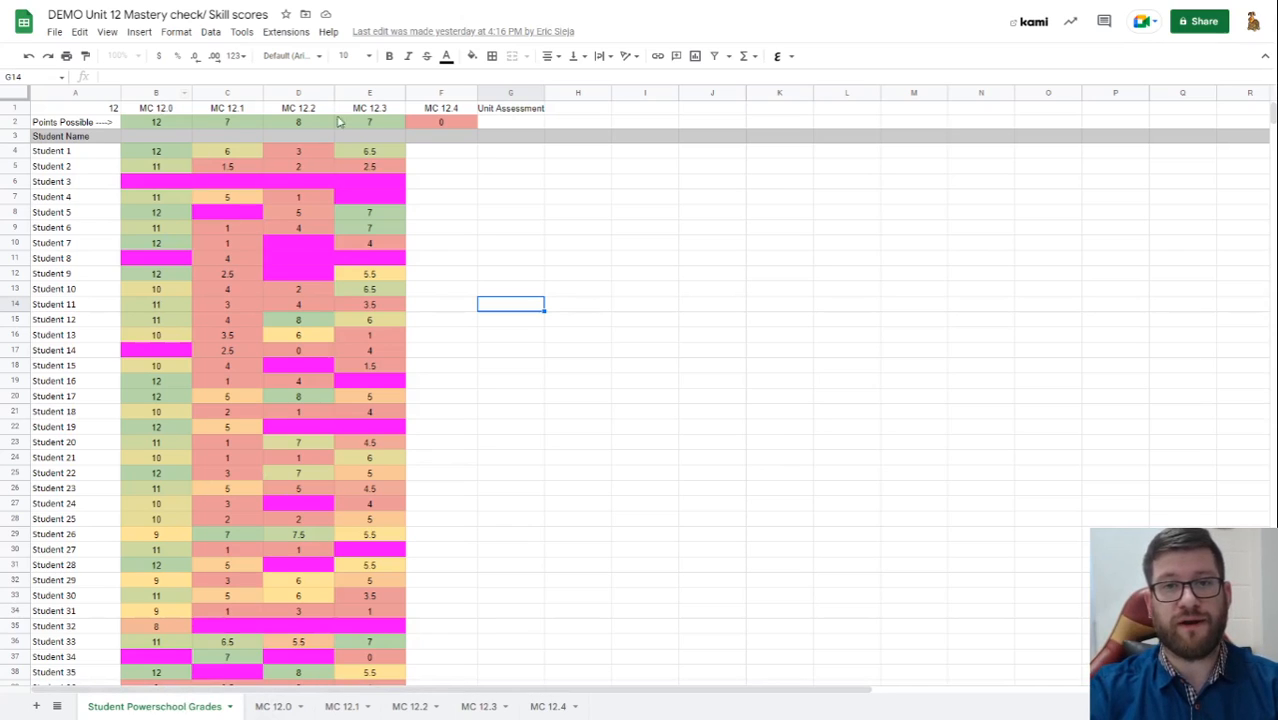
- Look over the MC 12.0 sheet and the full student list on the Student Powerschool Grades sheet
left_click(345, 708)
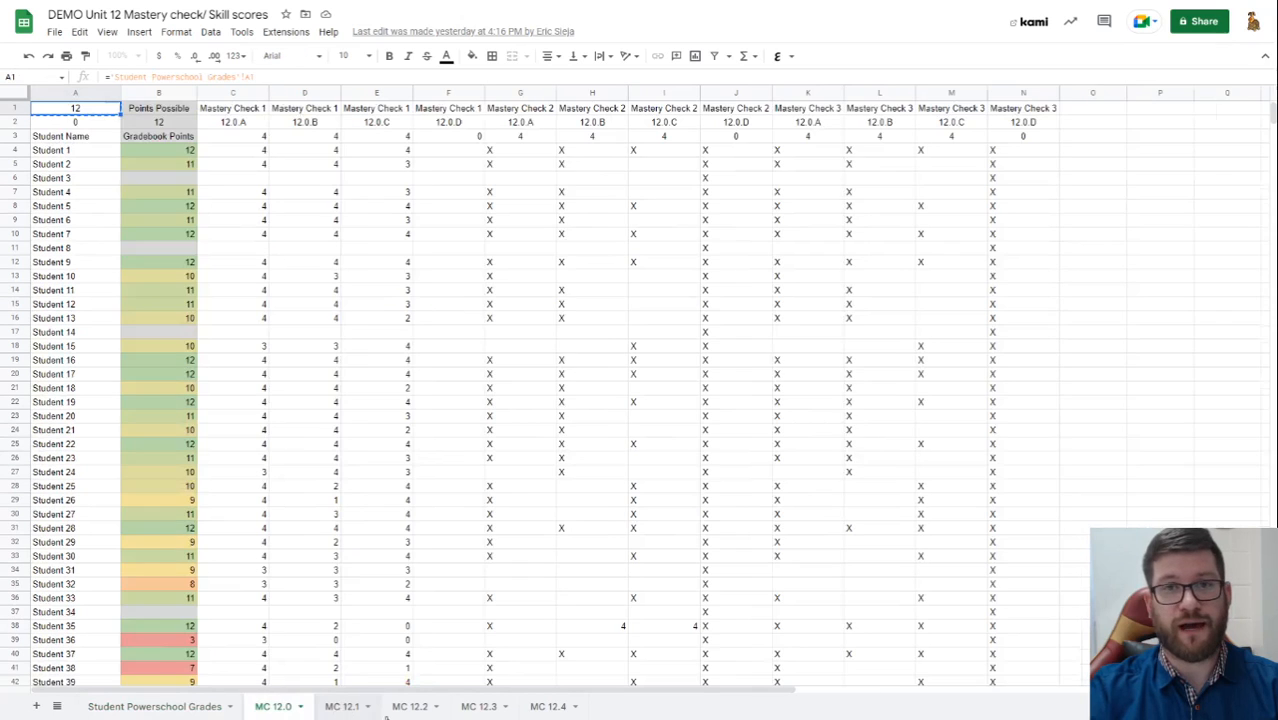
left_click(200, 710)
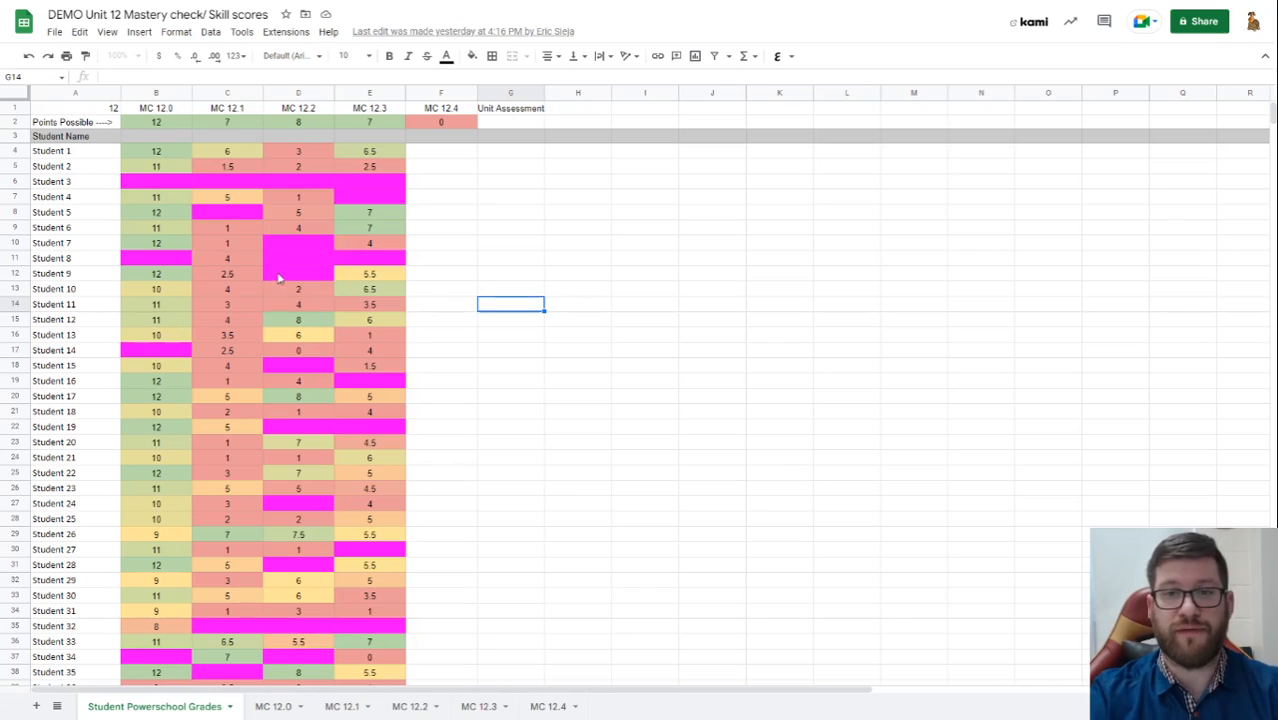
scroll(222, 292, "down", 3)
scroll(224, 291, "up", 3)
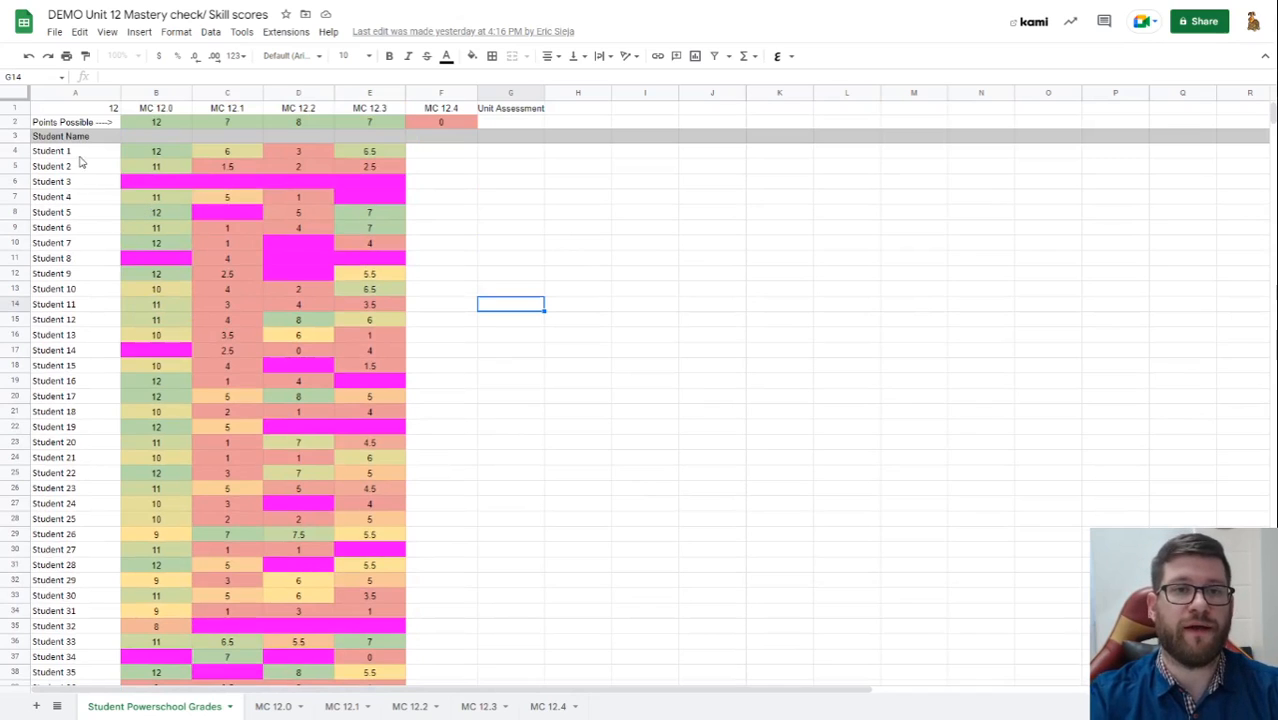
- Clear all student names in A4:A50 on the Student Powerschool Grades sheet
left_click_drag(77, 152, 86, 578)
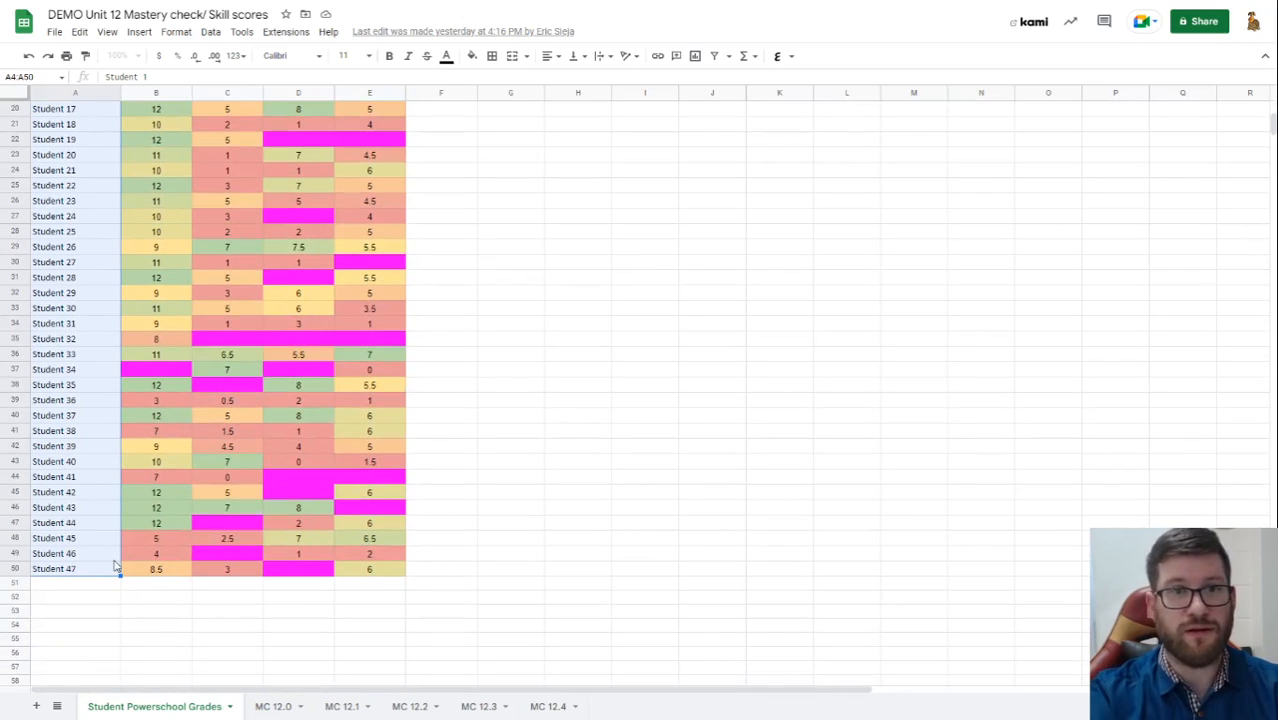
key("Delete")
scroll(90, 510, "up", 6)
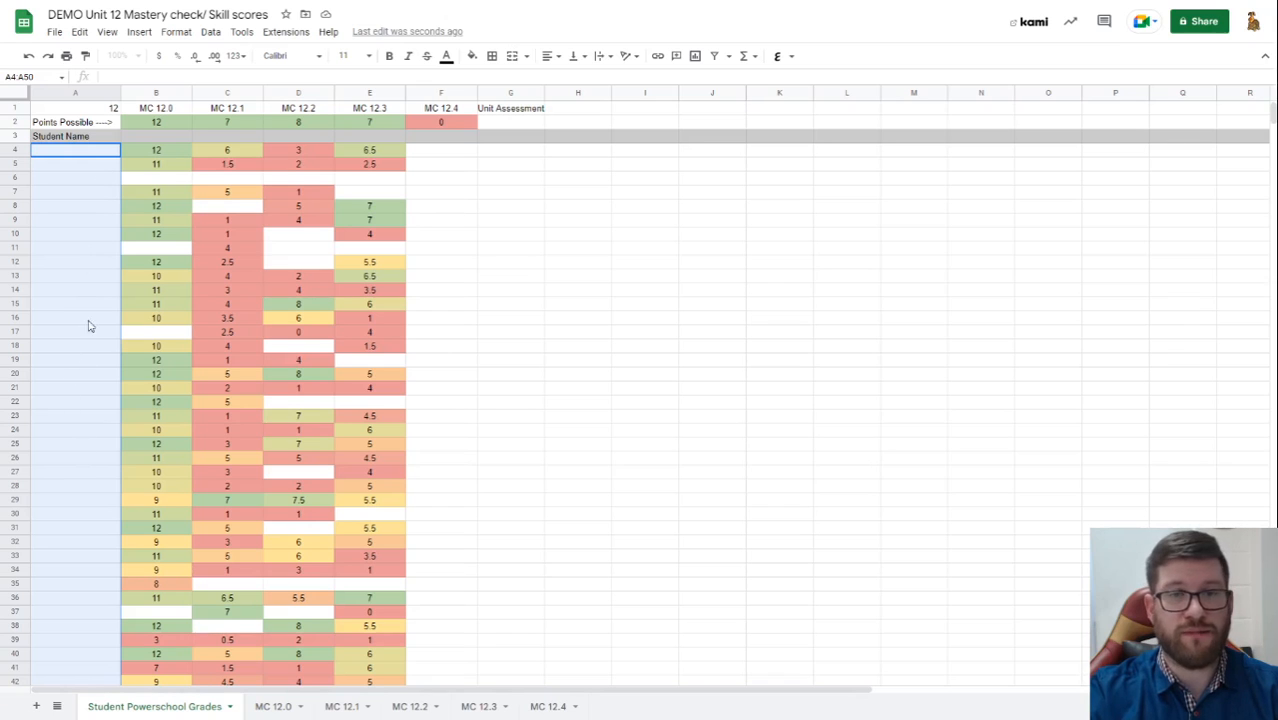
- Try pasting the clipboard content into the emptied name column and undo the changes to restore the student names
type("12.4 A ___/2")
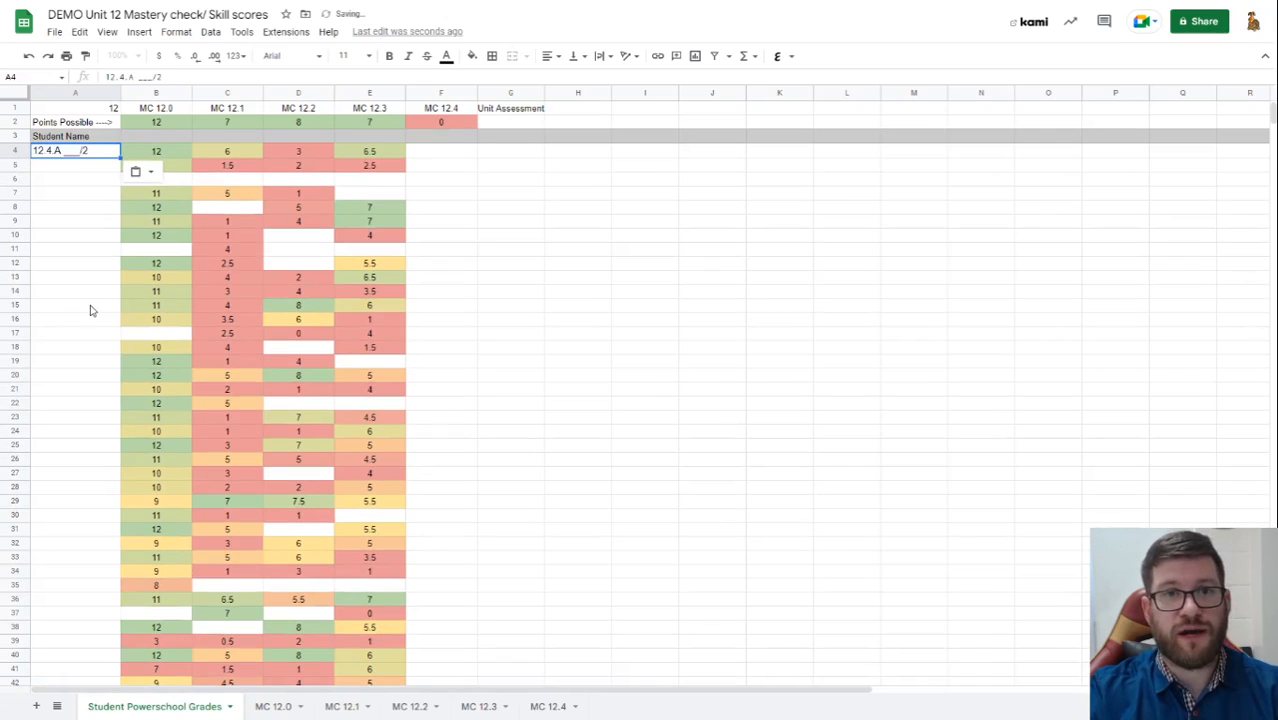
key("ctrl+z")
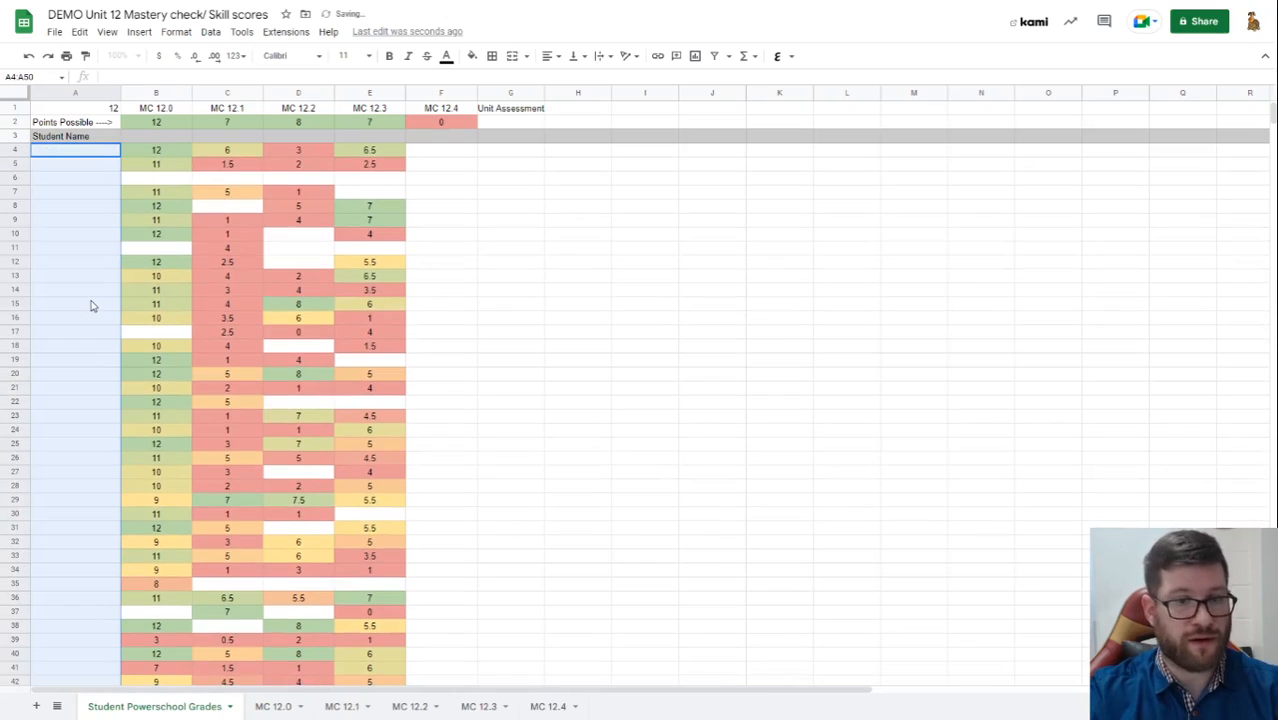
key("ctrl+v")
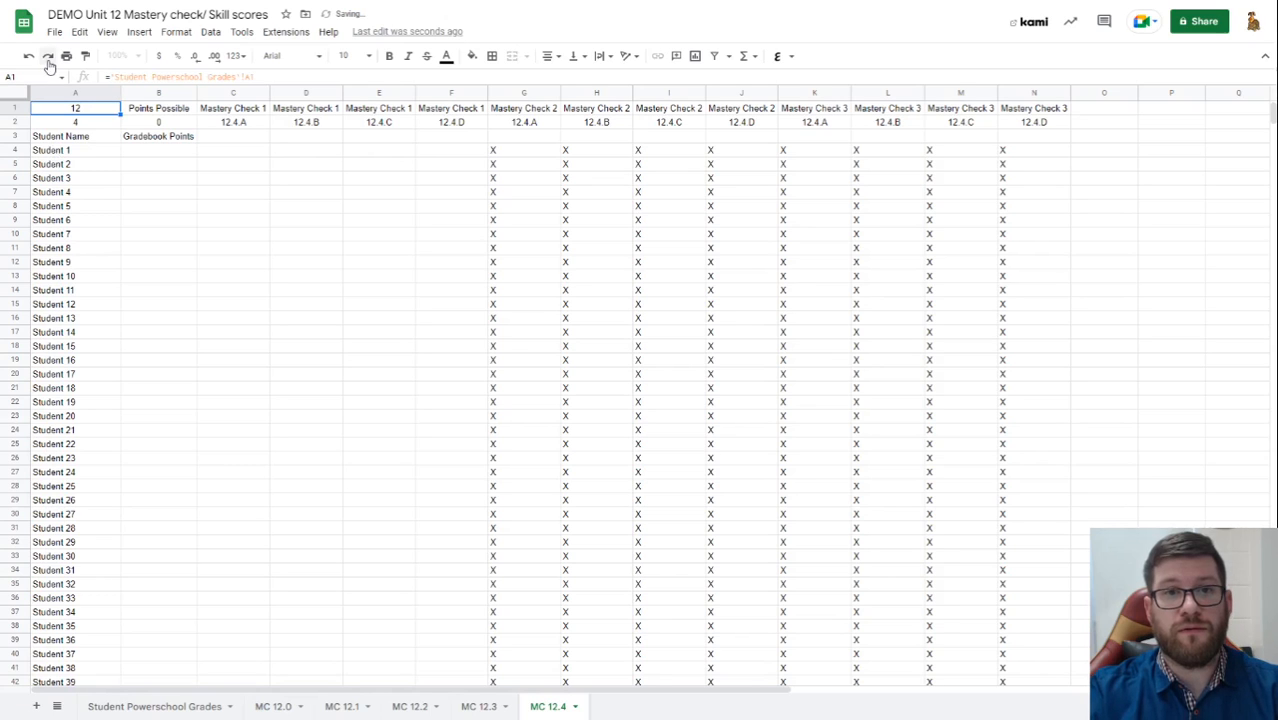
left_click(168, 706)
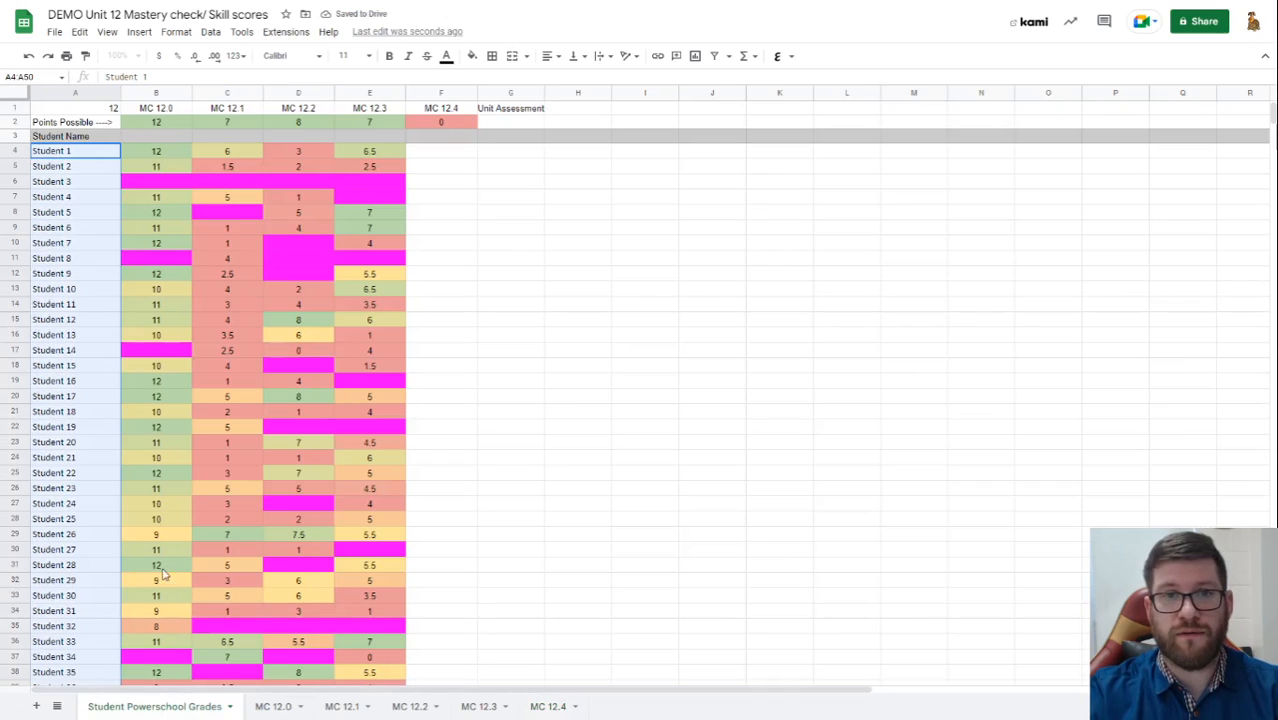
- Delete rows 4 to 50 holding the students on the Student Powerschool Grades sheet and undo the deletion
left_click_drag(69, 153, 87, 602)
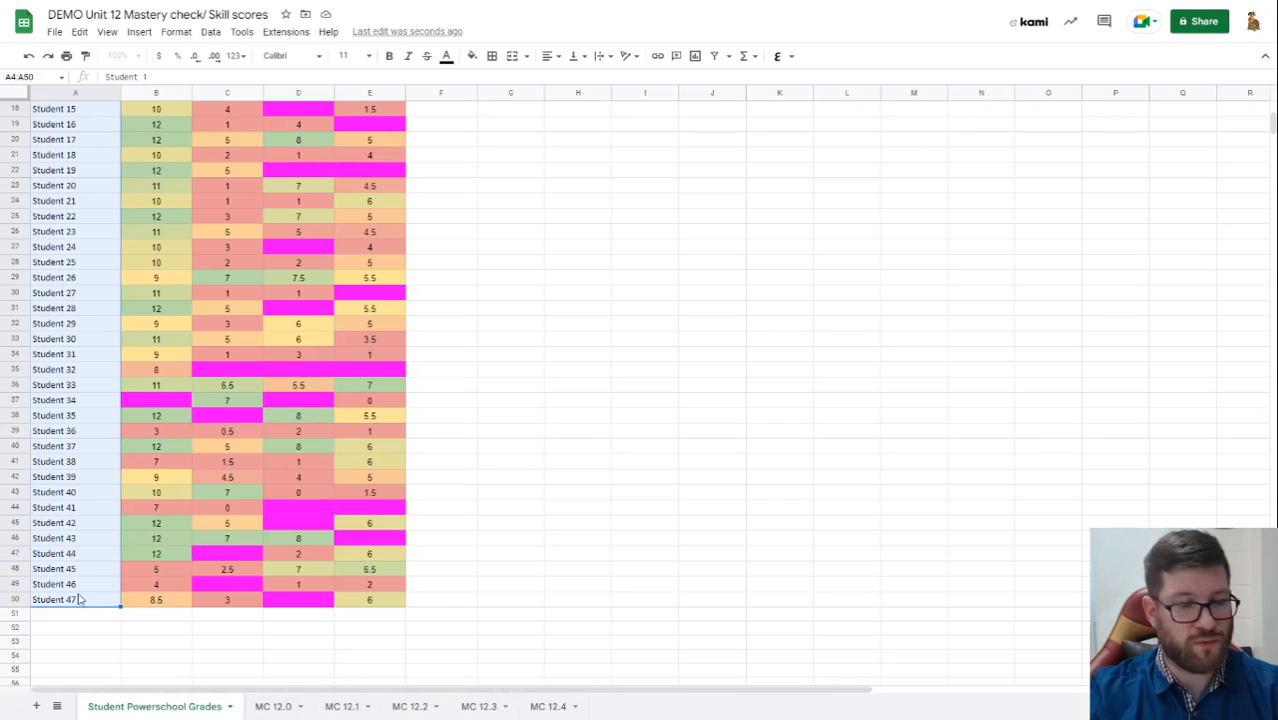
right_click(46, 399)
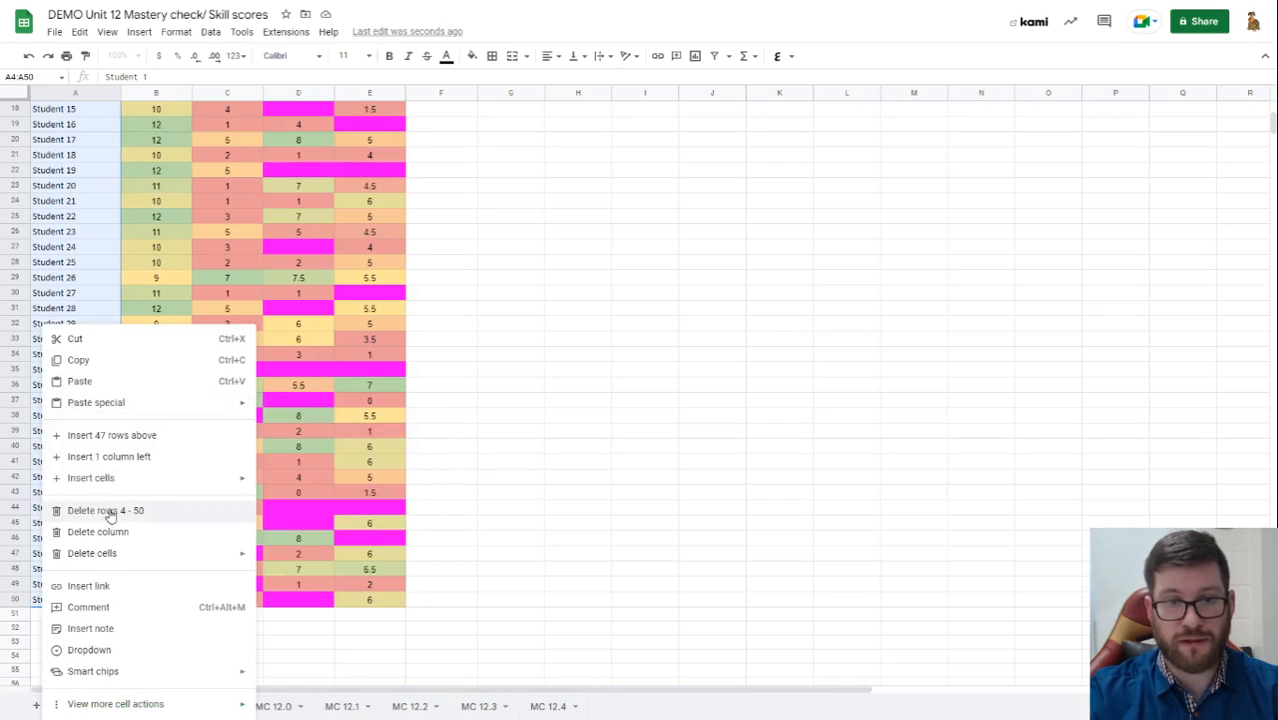
left_click(108, 510)
scroll(116, 598, "up", 5)
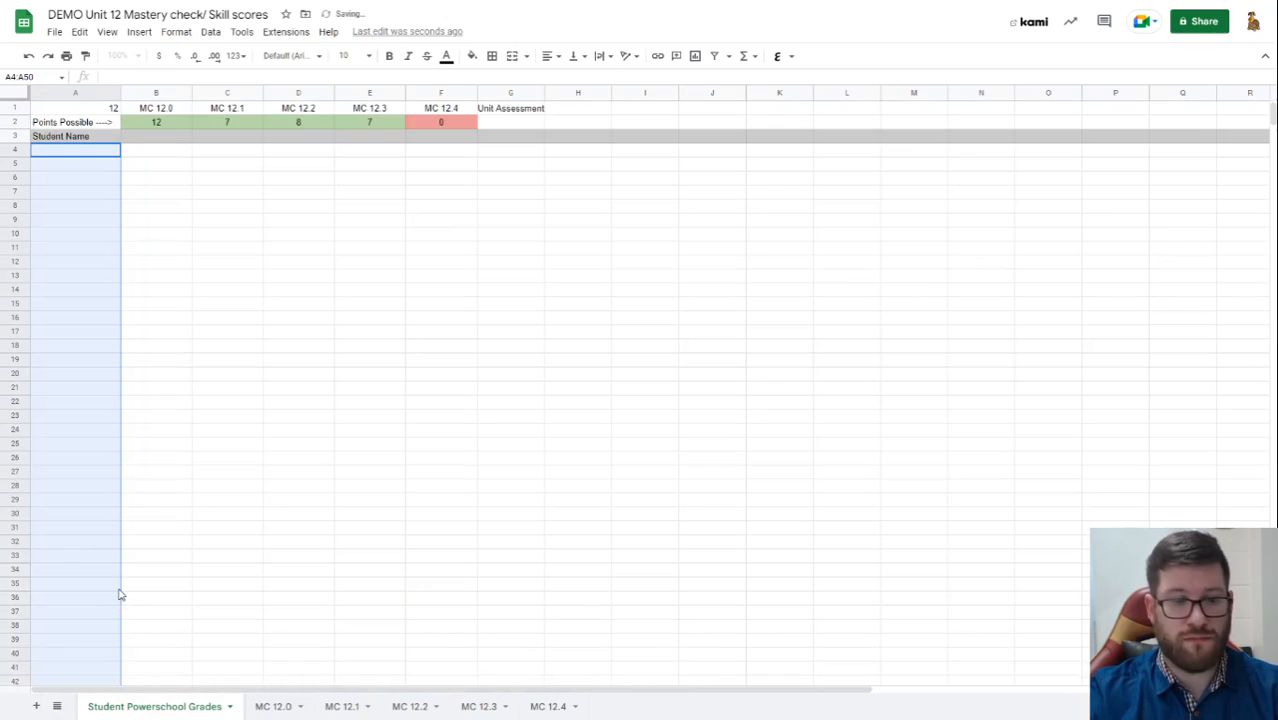
key("ctrl+z")
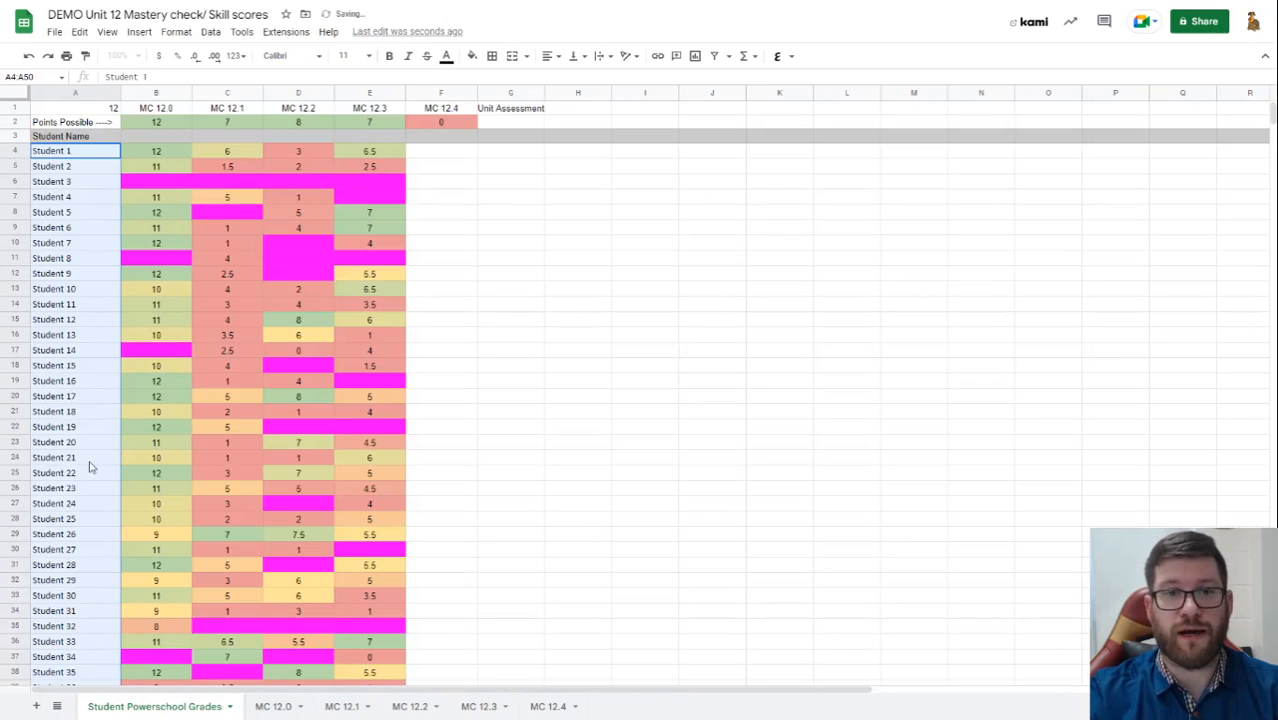
- Cut the student names in A4:A50 and clear the cells
right_click(78, 239)
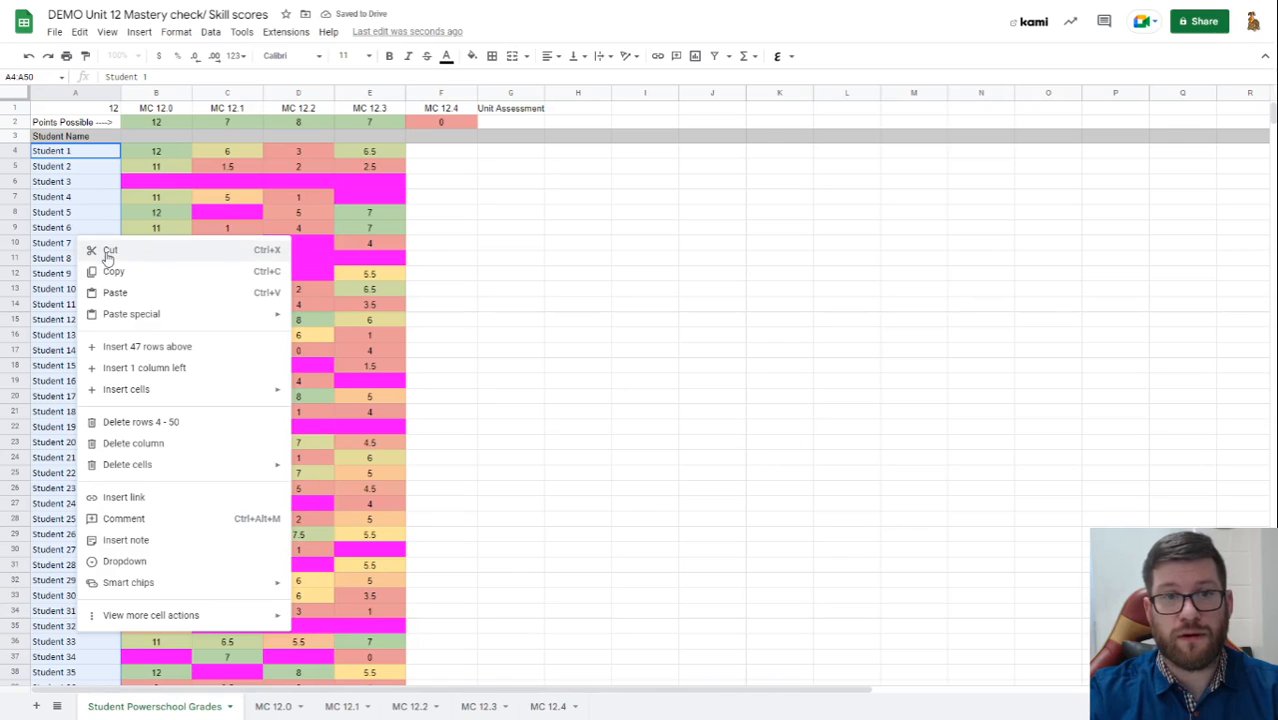
left_click(246, 249)
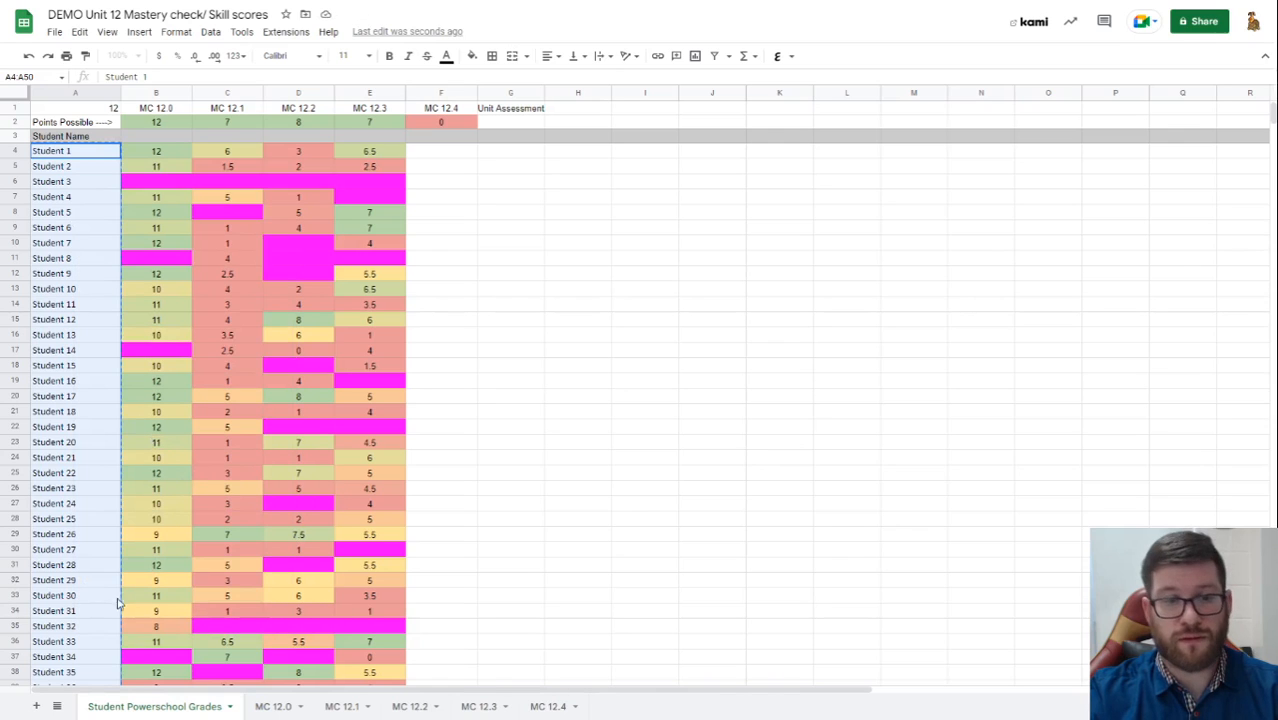
key("Delete")
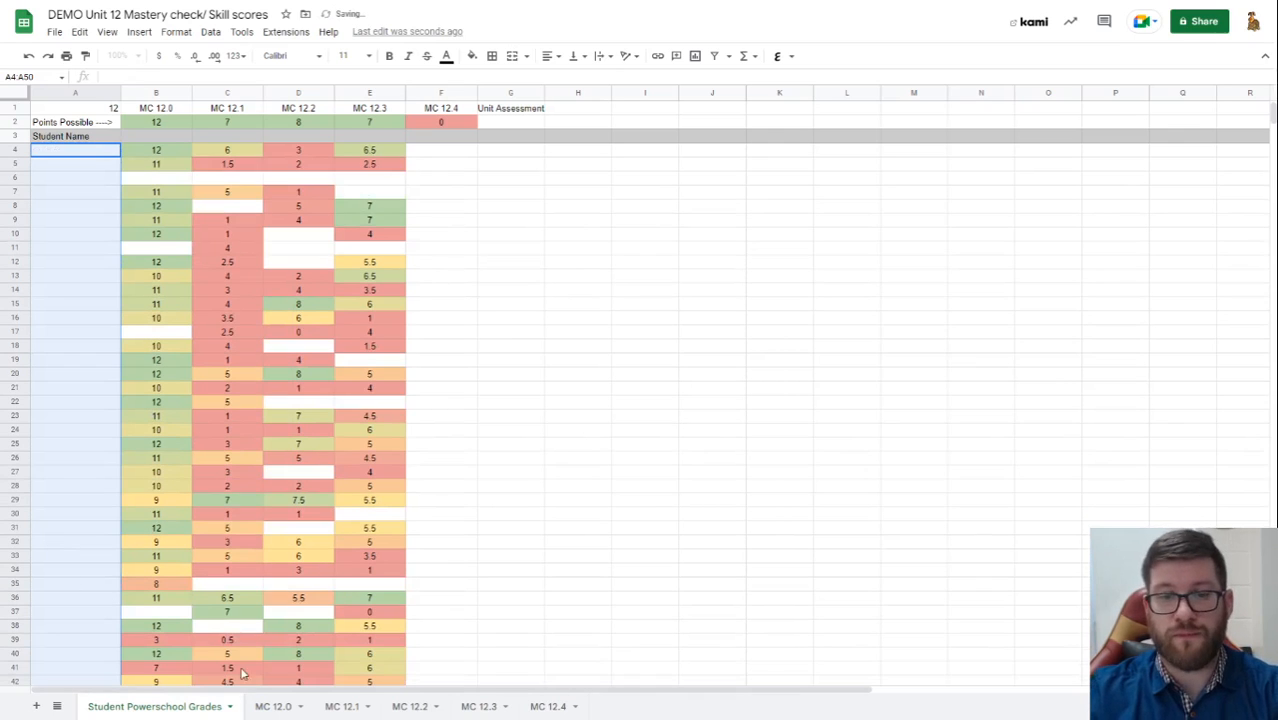
- Check the student name column on the MC 12.0 to MC 12.4 sheets and return to Student Powerschool Grades
left_click(272, 706)
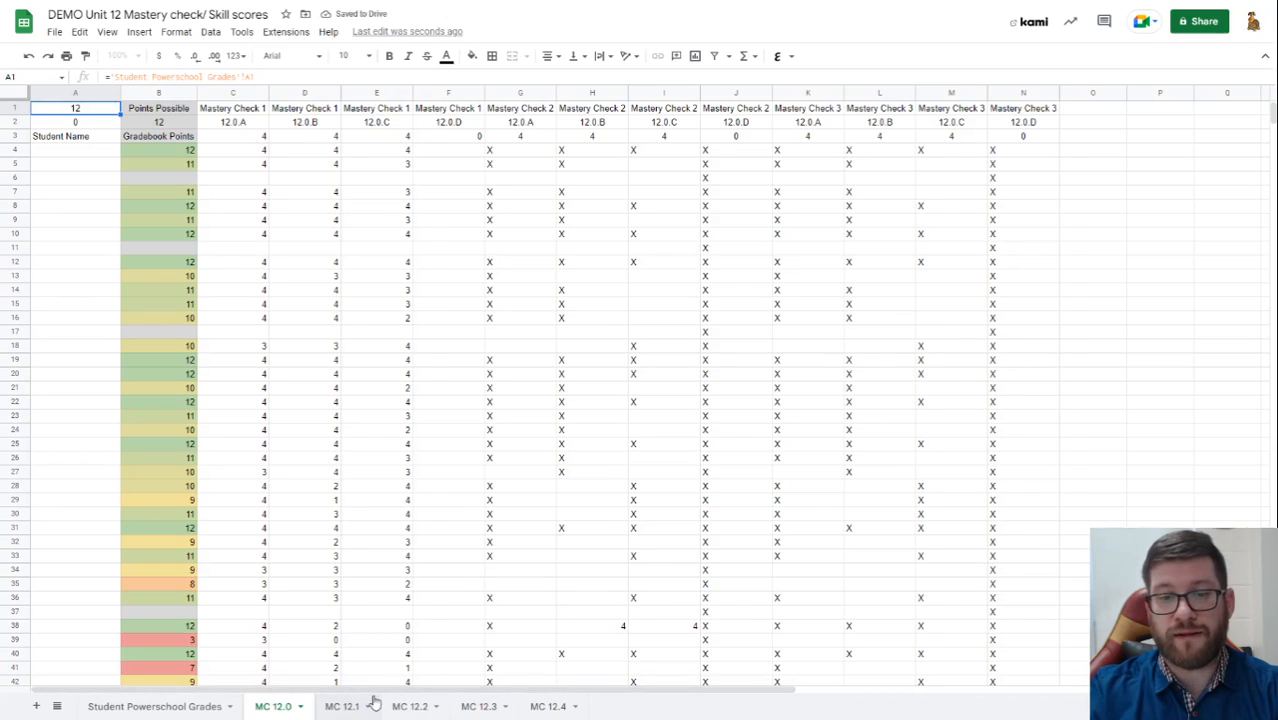
left_click(341, 708)
left_click(415, 708)
left_click(476, 708)
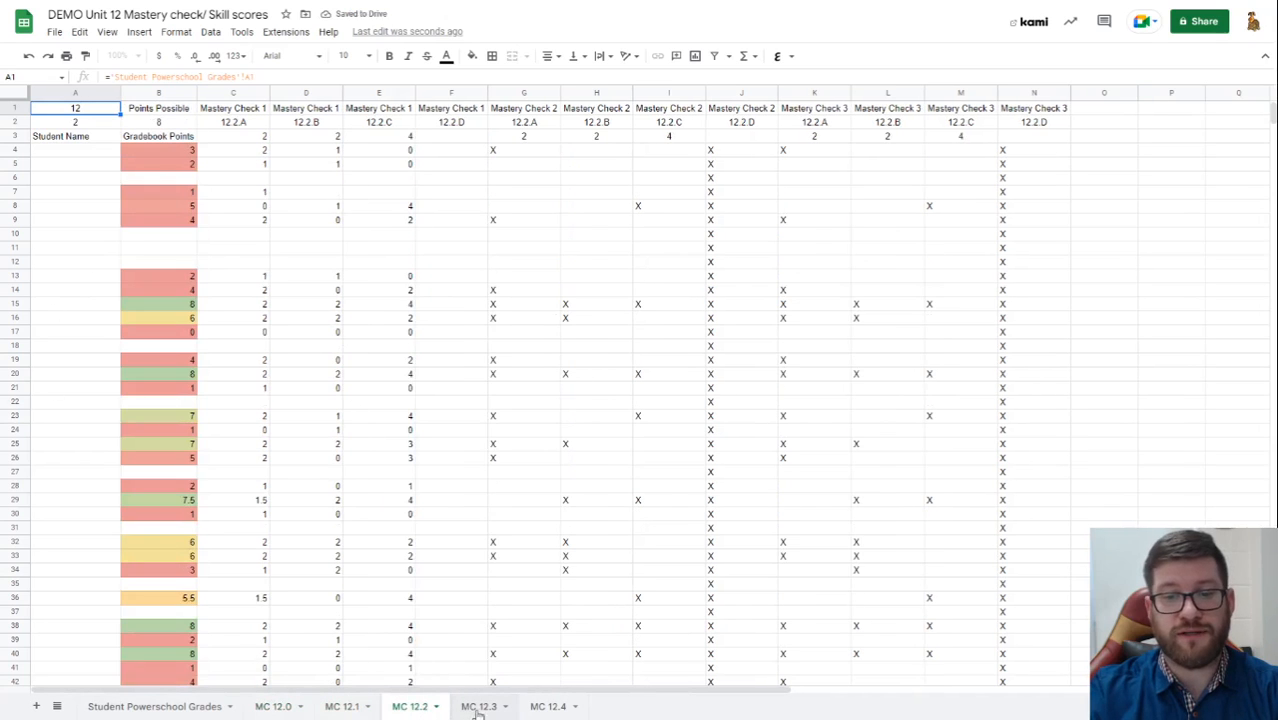
left_click(550, 708)
left_click(200, 706)
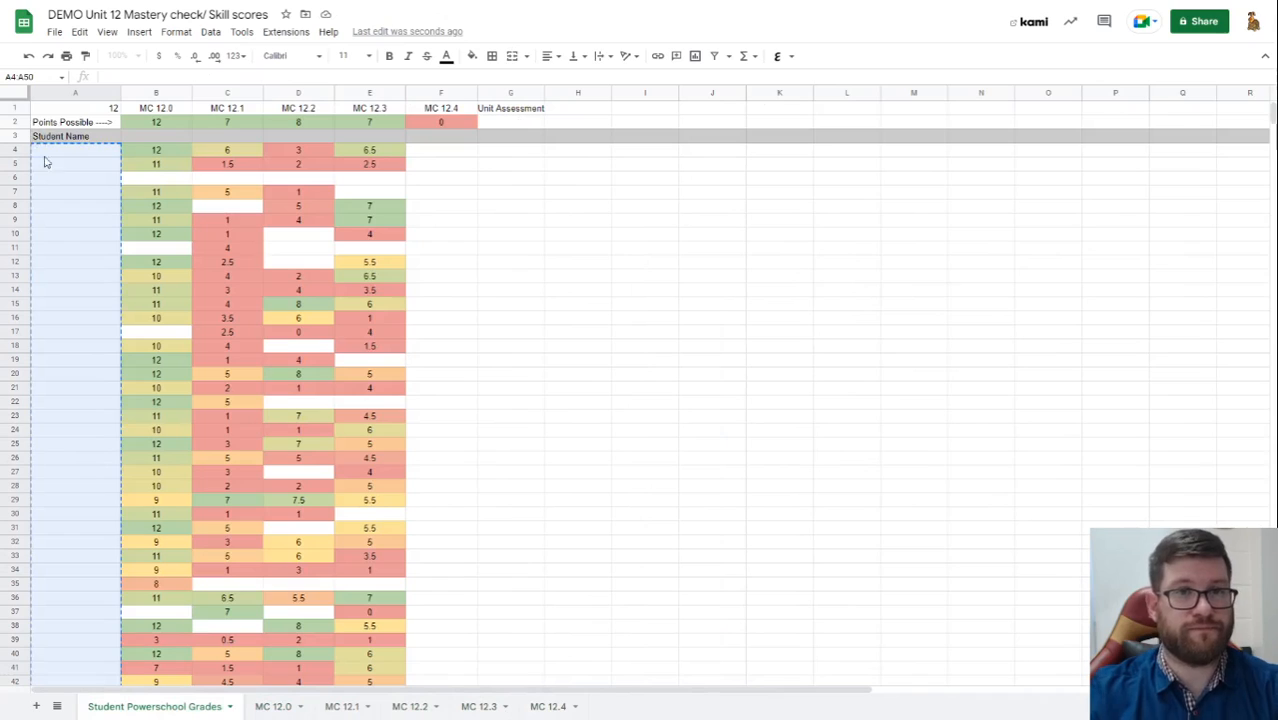
- Try to paste the names back into A4:A50 and undo the changes to restore the student list
key("Escape")
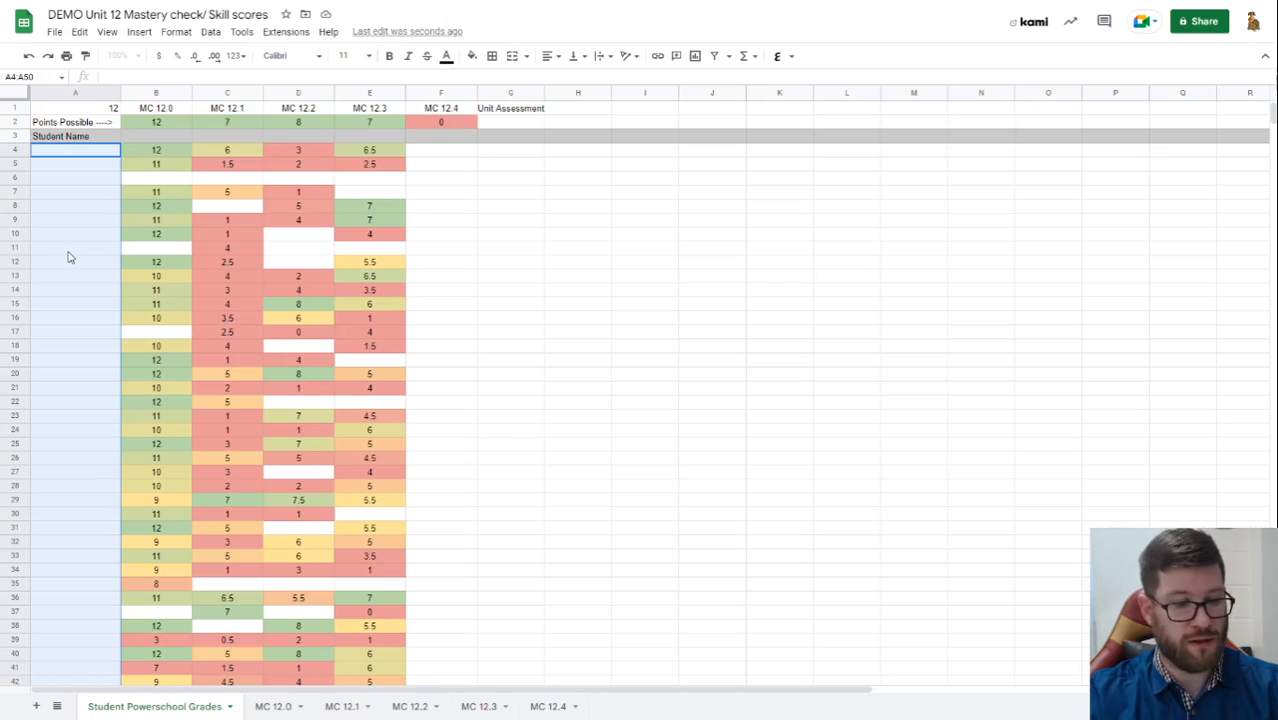
key("ctrl+v")
right_click(45, 154)
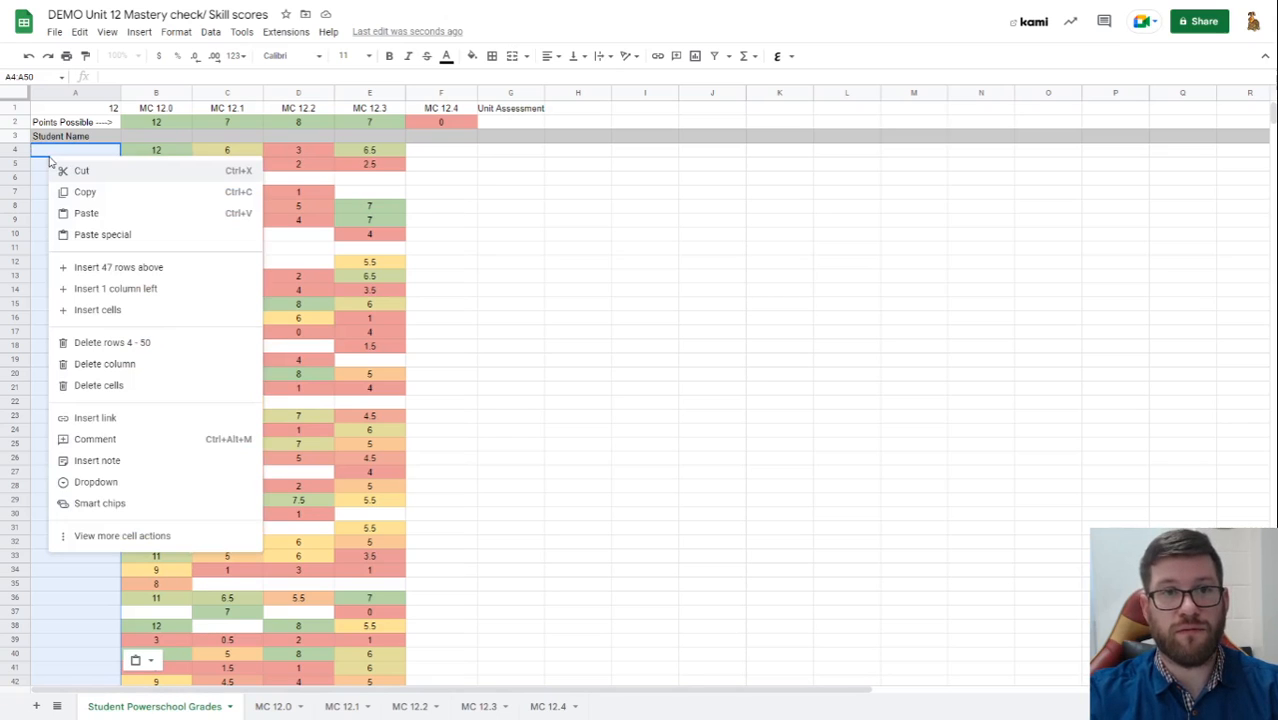
left_click(86, 214)
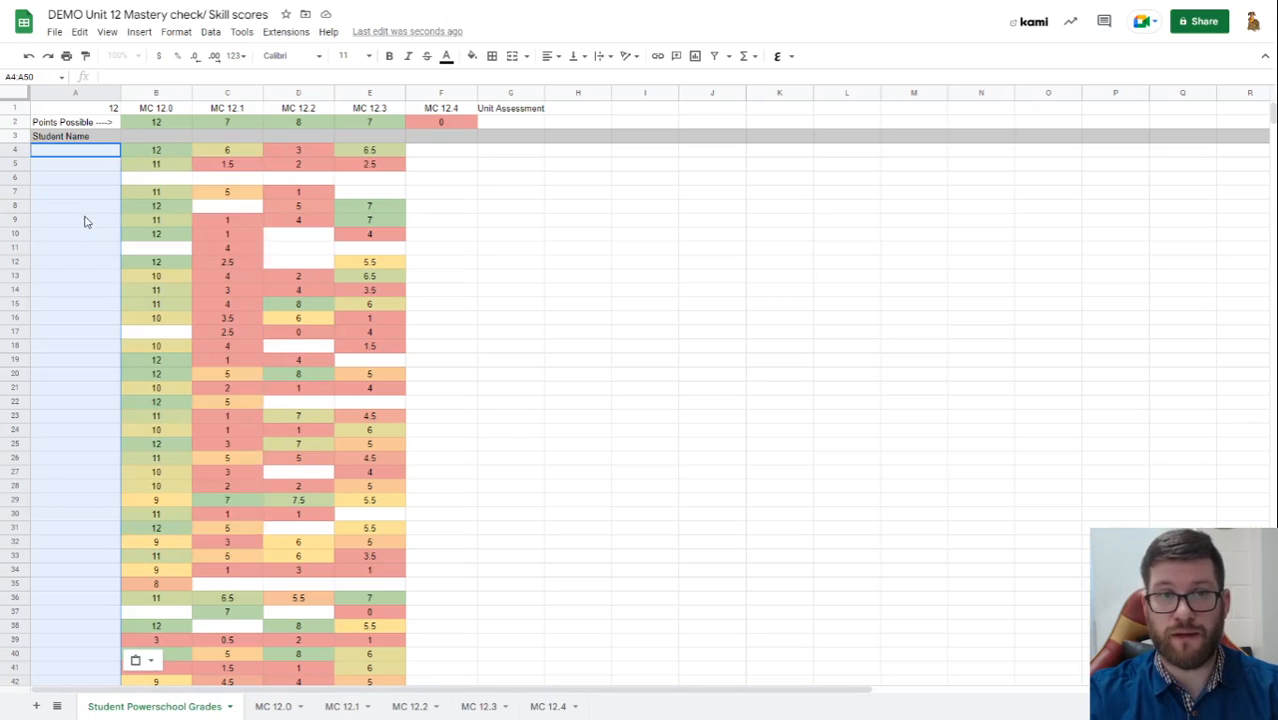
left_click(57, 156)
left_click(29, 56)
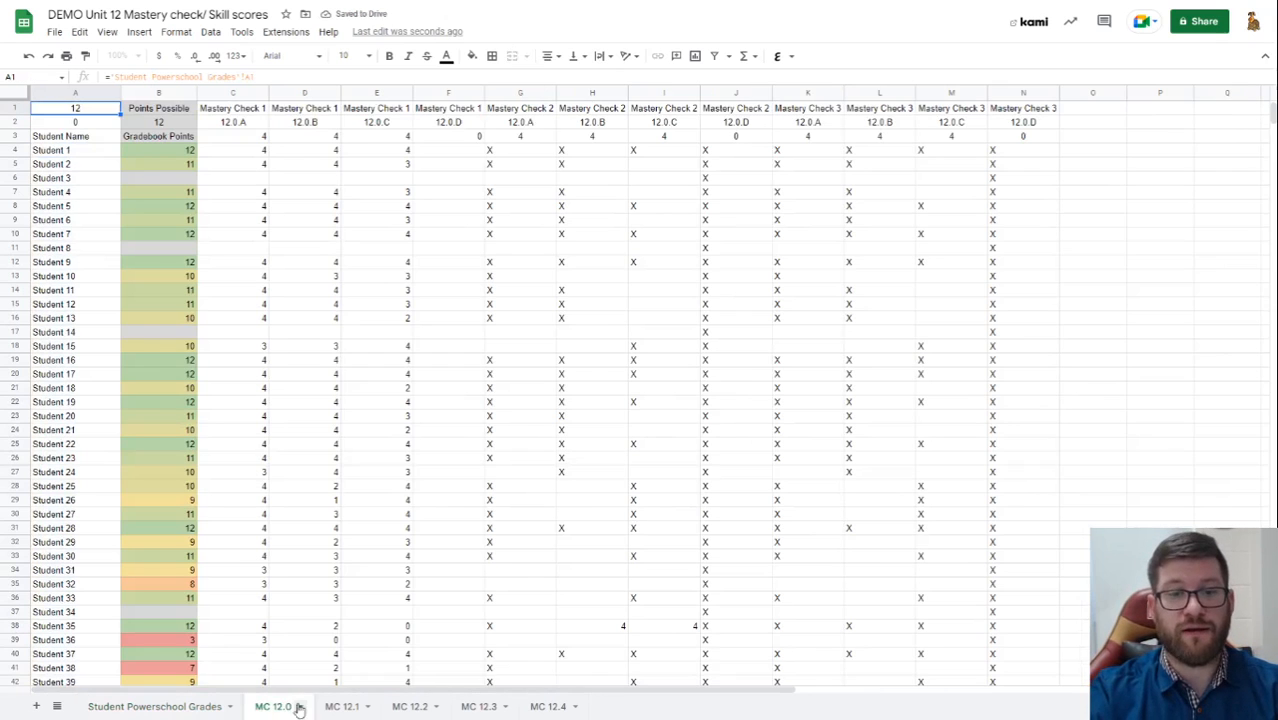
- Review the restored student names on each sheet from MC 12.0 to MC 12.4 and return to Student Powerschool Grades
left_click(265, 706)
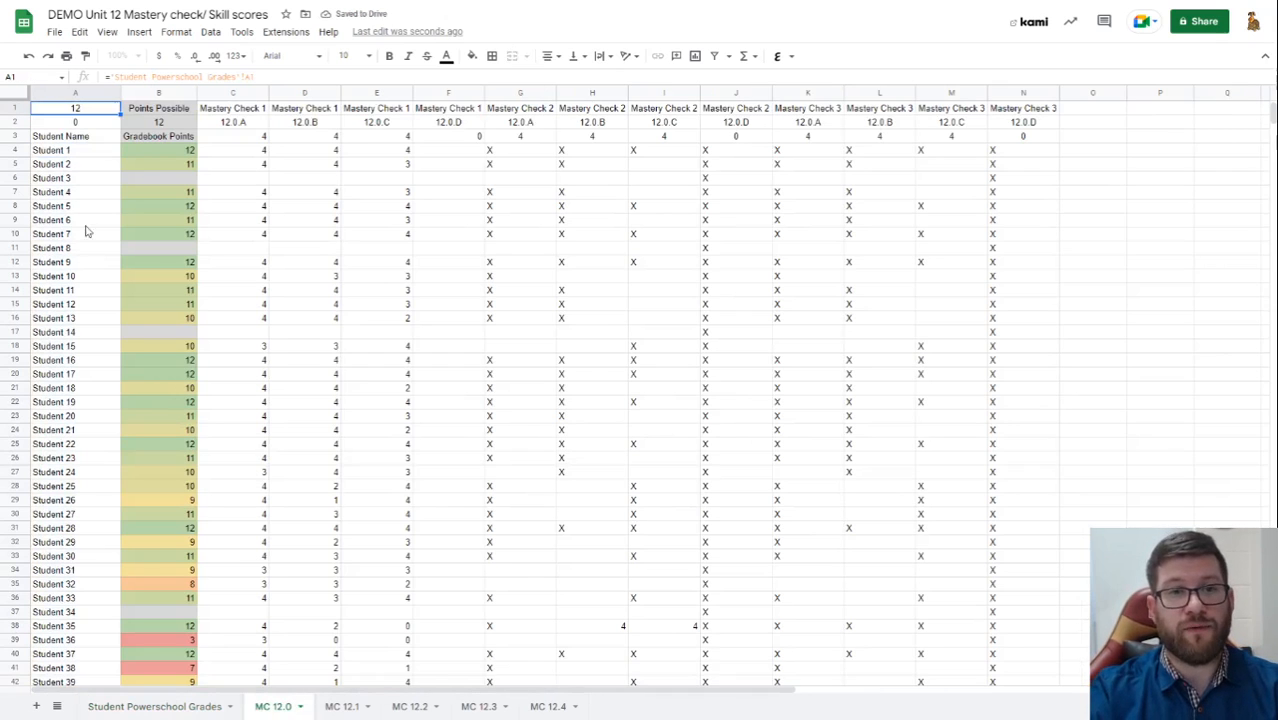
left_click(341, 706)
left_click(410, 706)
left_click(480, 706)
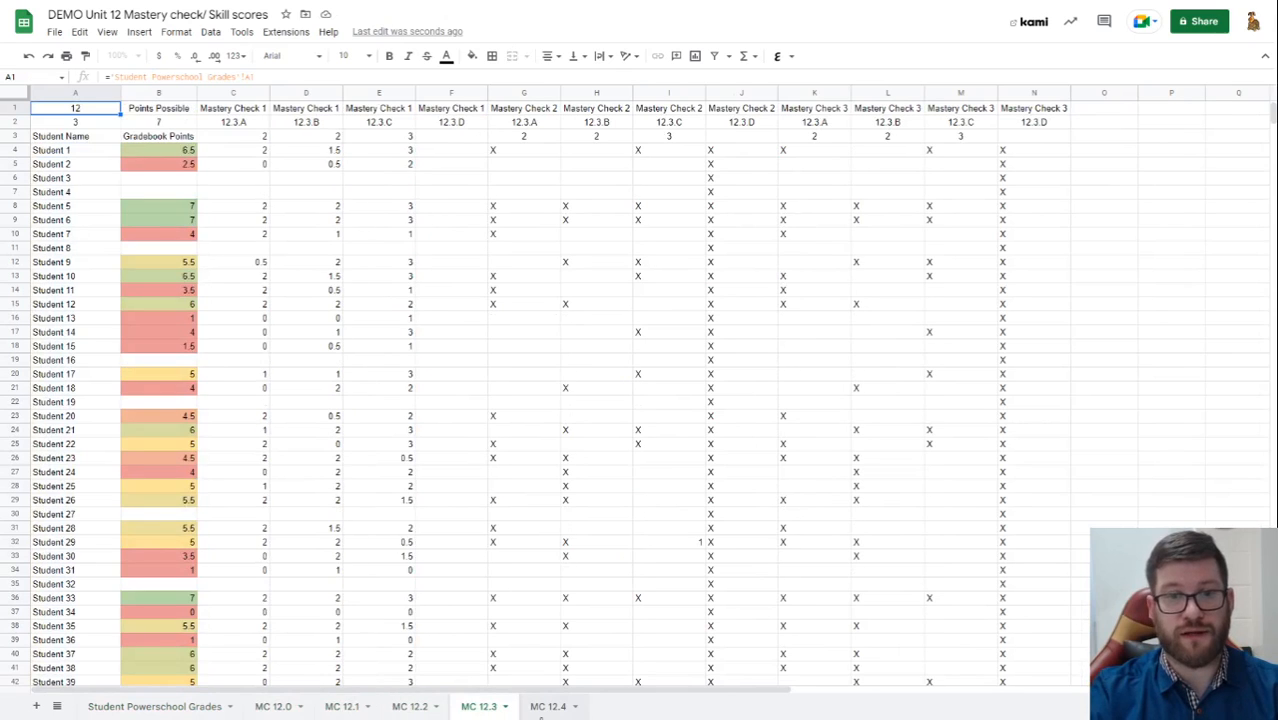
left_click(548, 706)
left_click(198, 709)
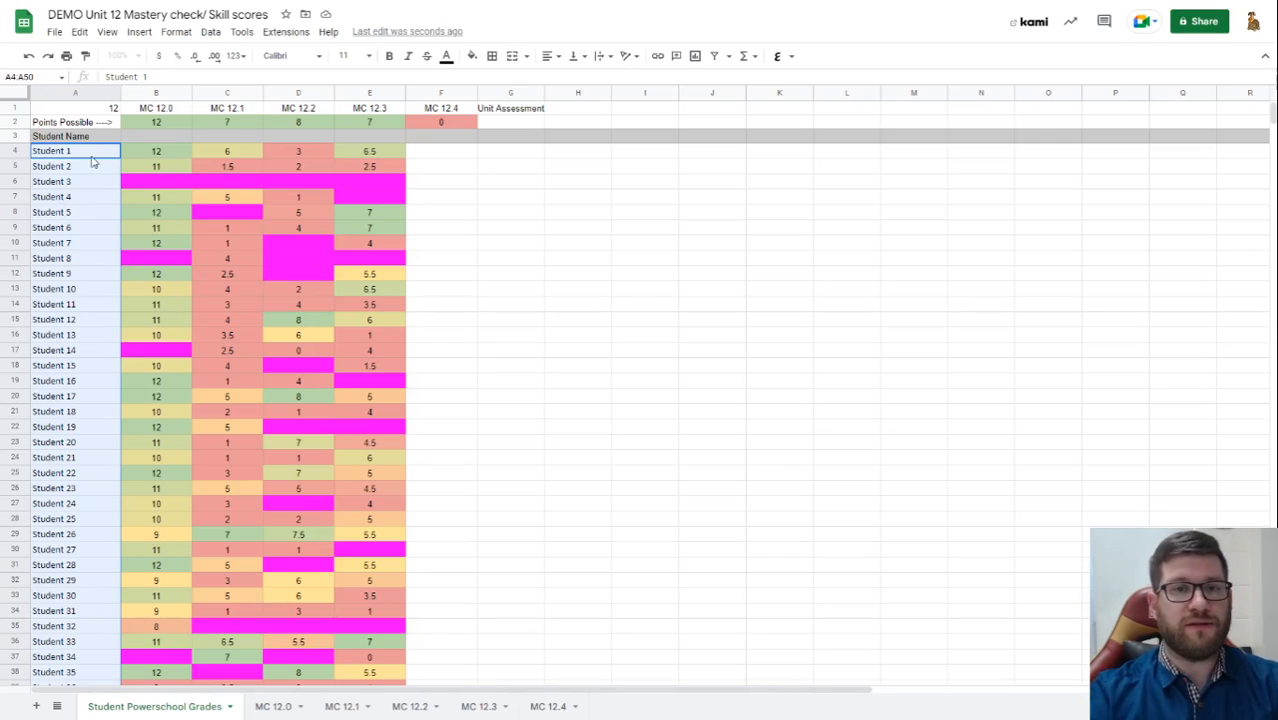
- Set the unit number in A1 of the Student Powerschool Grades sheet to 4
left_click(105, 110)
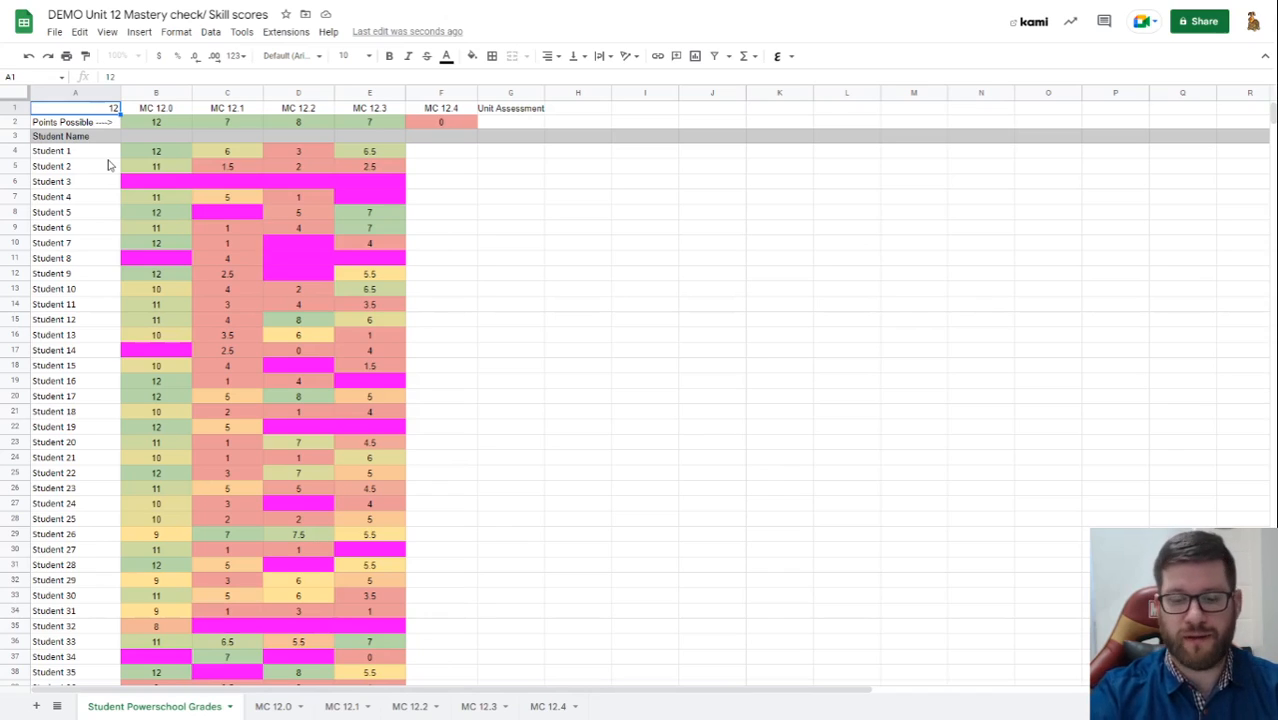
type("4")
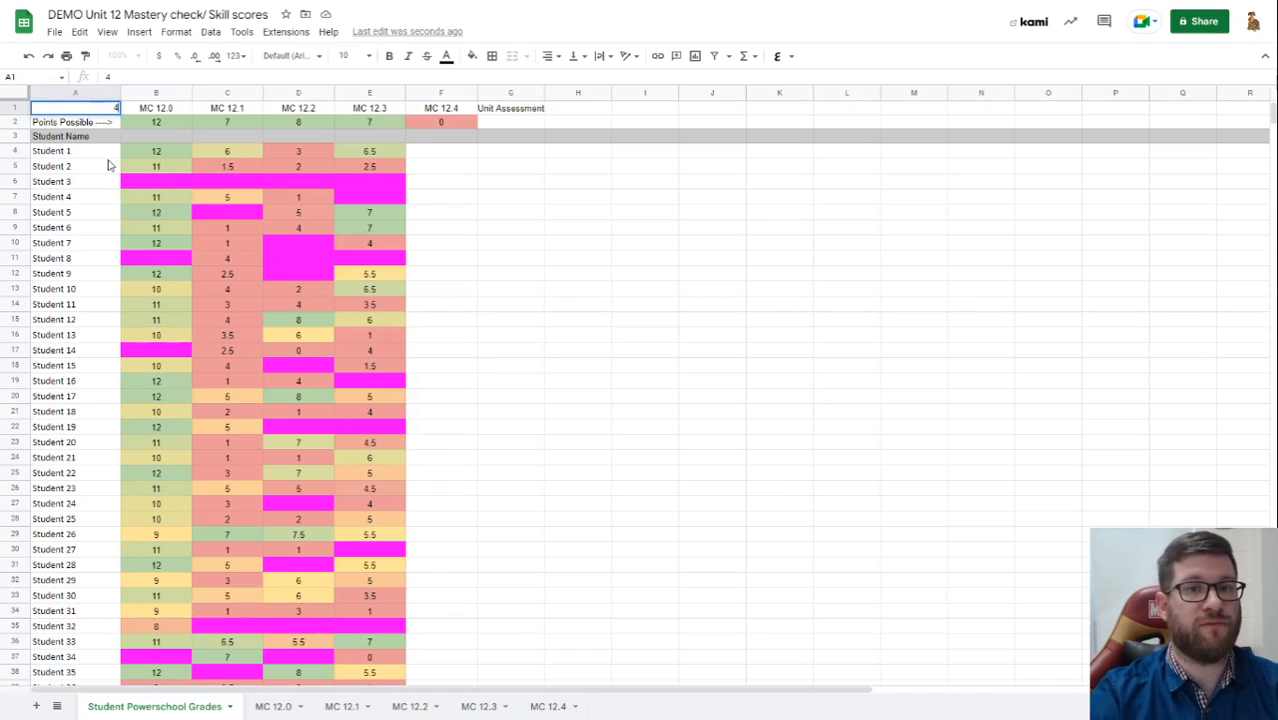
key("Return")
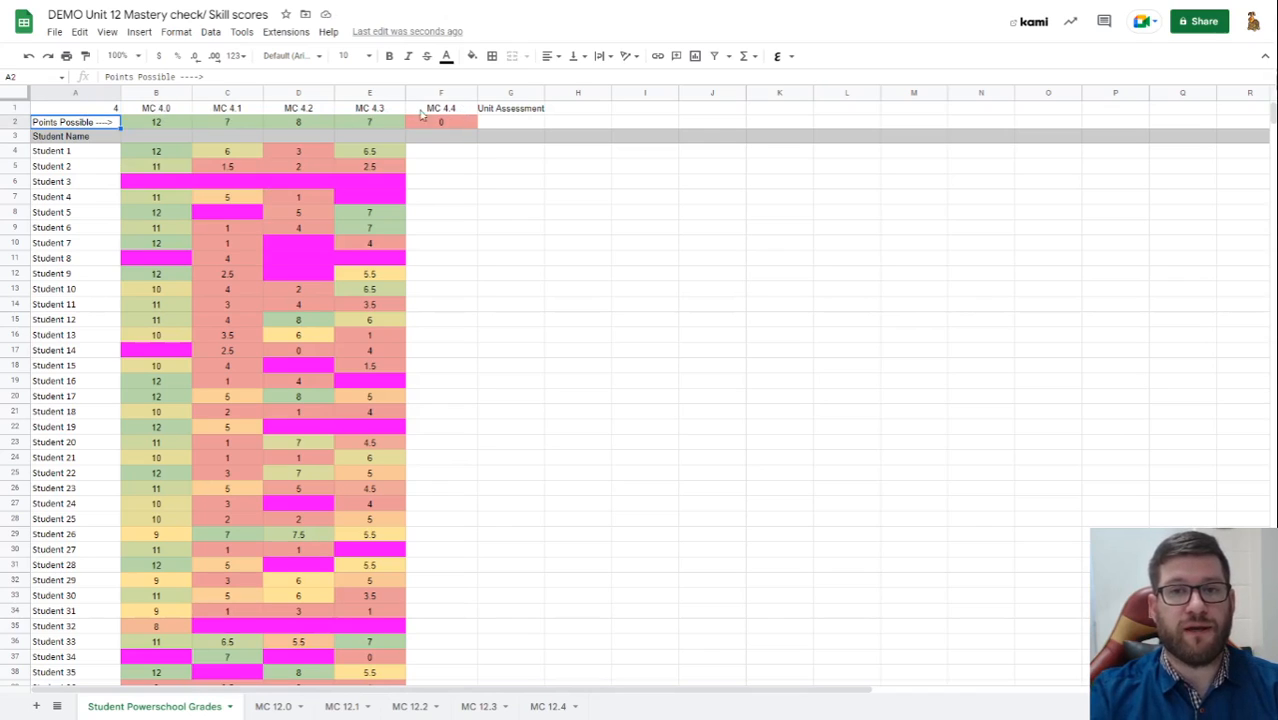
- Examine the unit numbering in the column headers of the MC sheets and return to Student Powerschool Grades
left_click(283, 707)
left_click(350, 707)
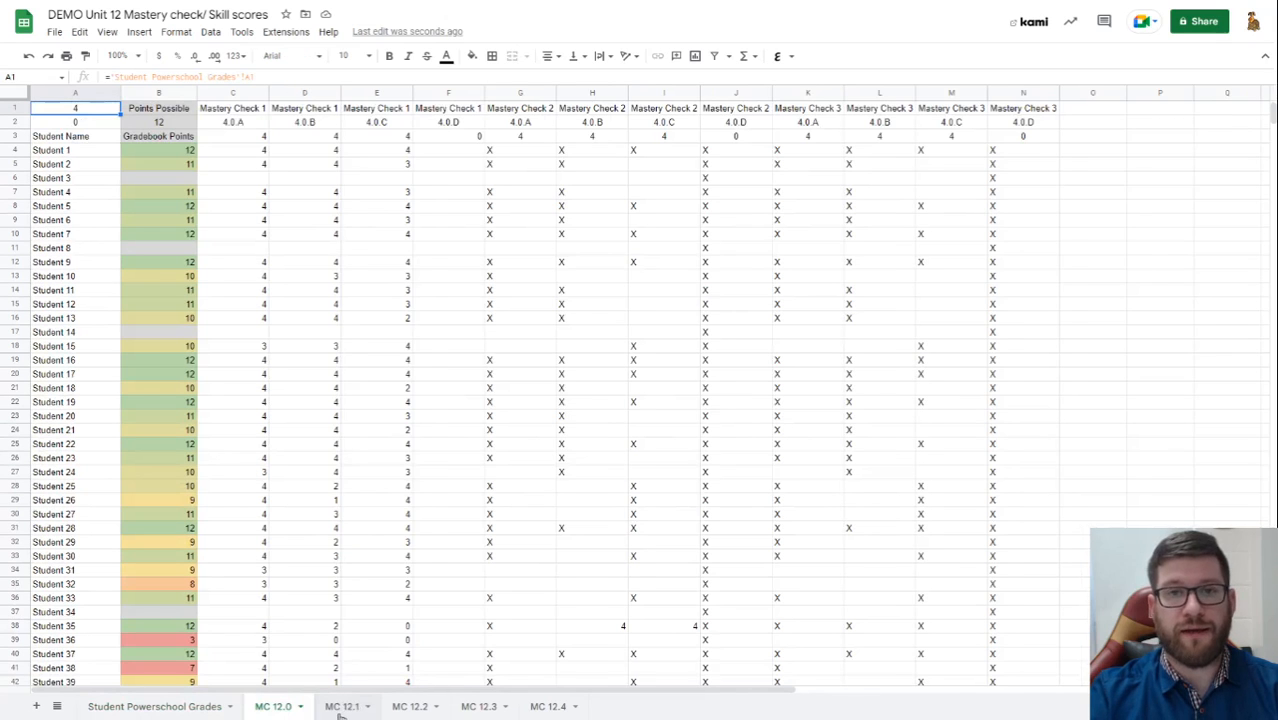
left_click(412, 707)
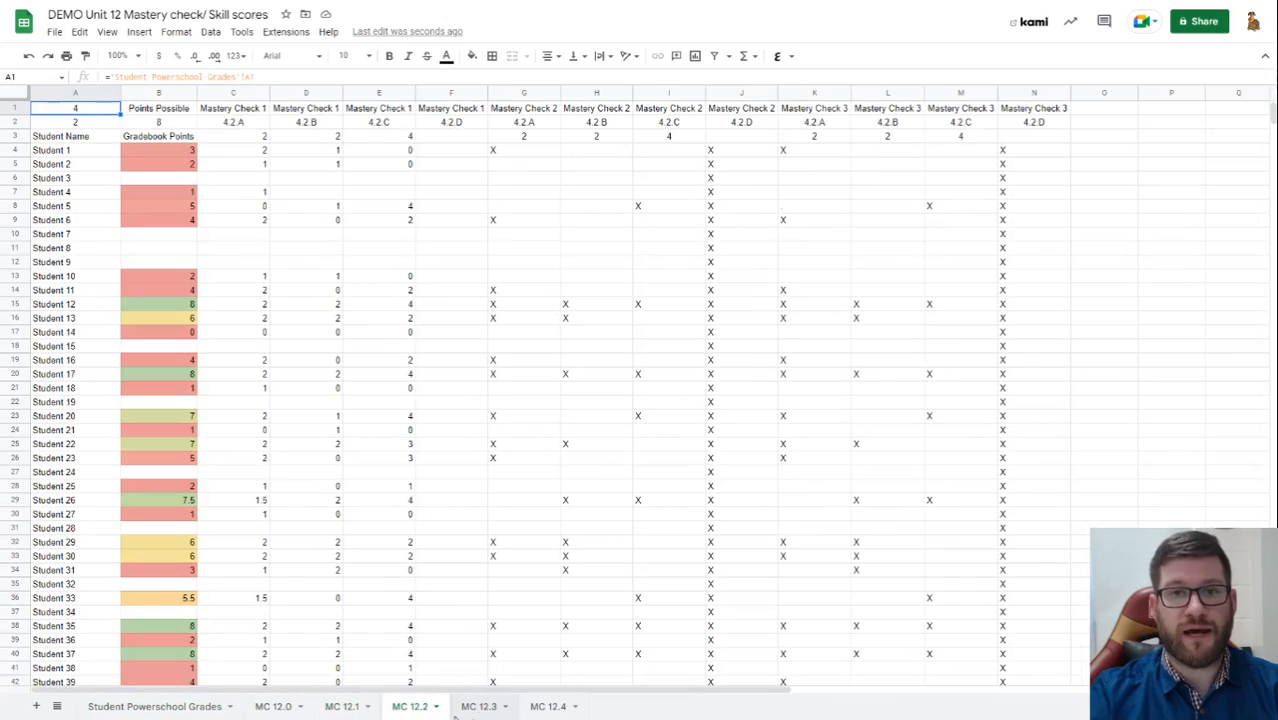
left_click(460, 706)
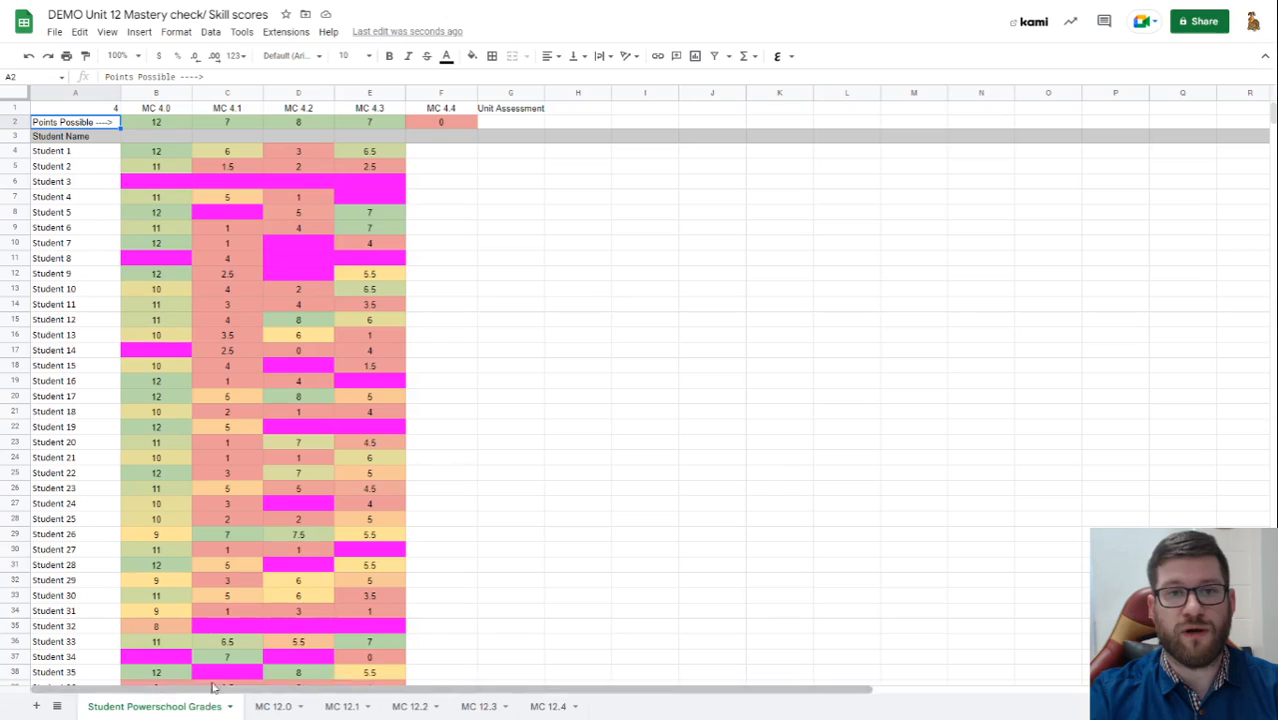
left_click(200, 710)
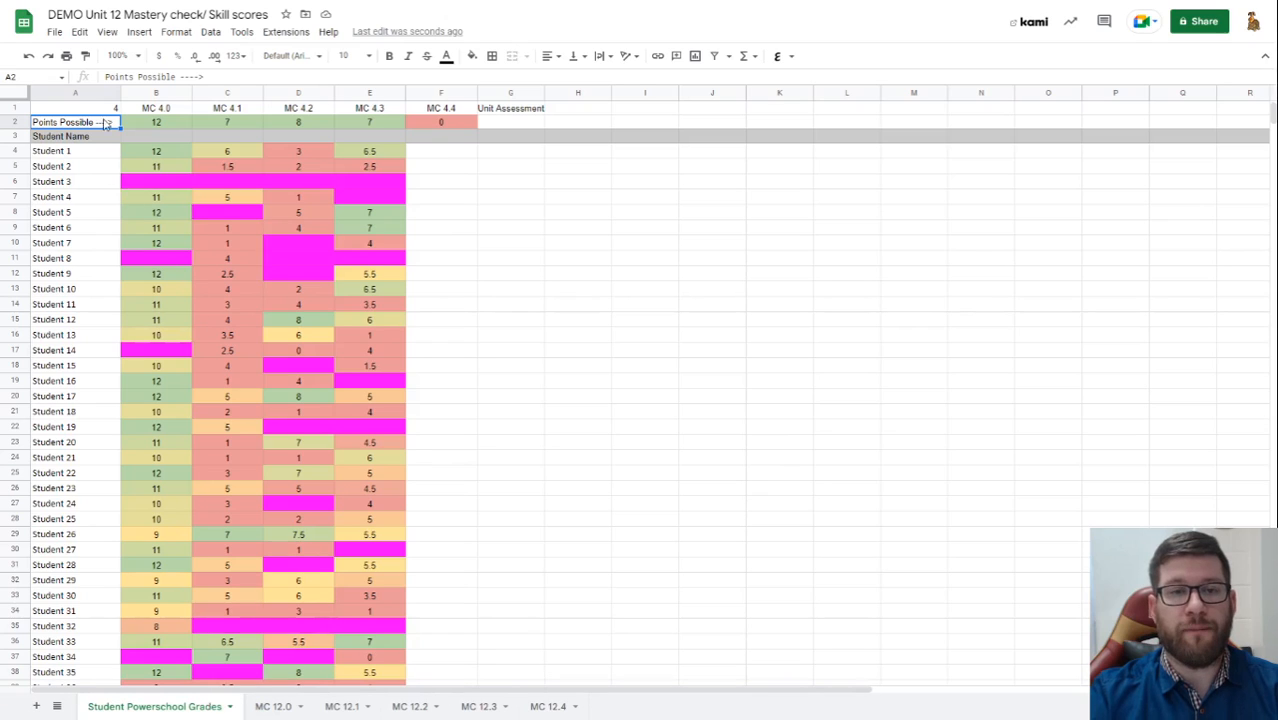
- Set the unit number in A1 of the Student Powerschool Grades sheet to 12
key("Up")
type("12")
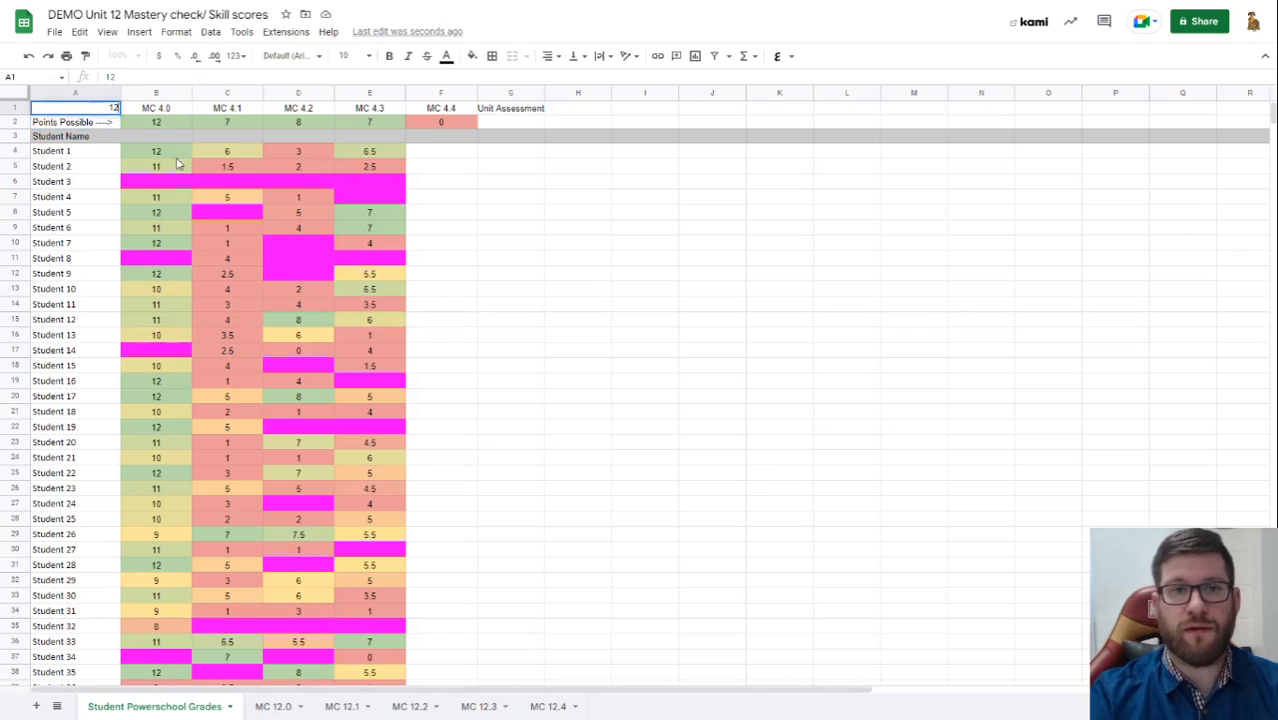
key("Return")
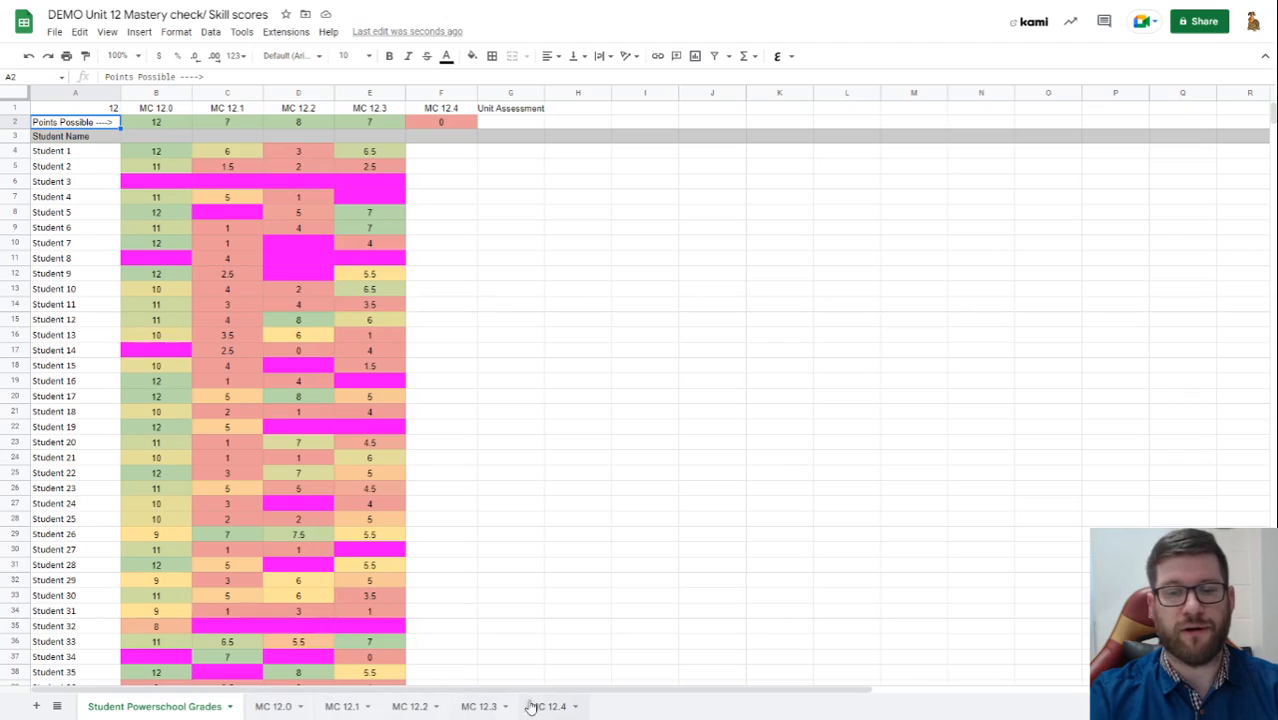
- Rename the MC 12.0 sheet as MC 4.0
left_click(279, 706)
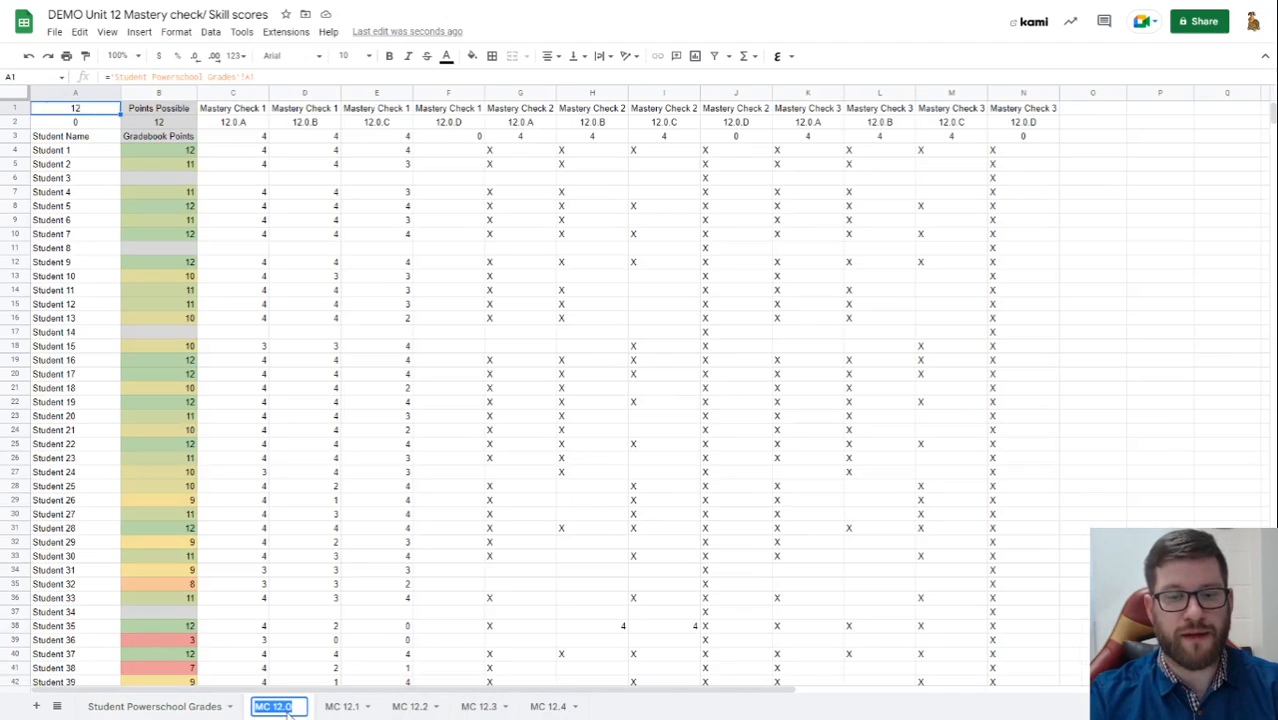
left_click(282, 707)
left_click_drag(284, 708, 274, 709)
type("4")
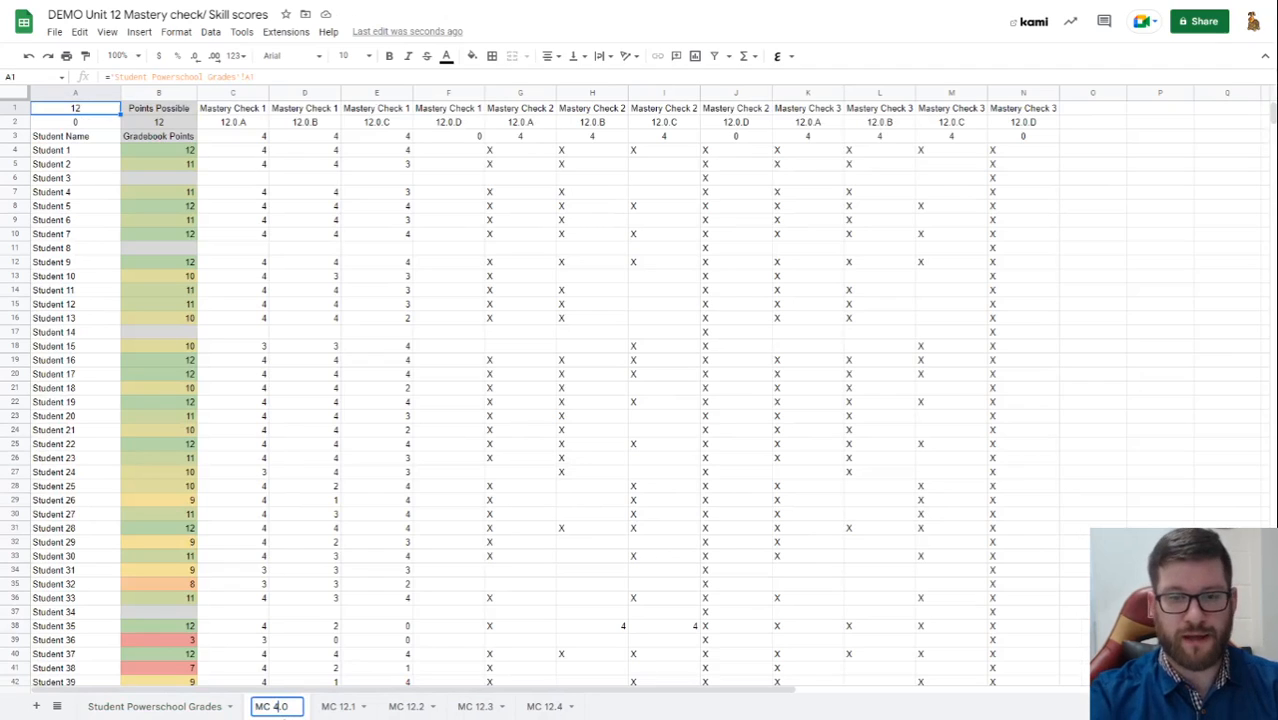
key("Return")
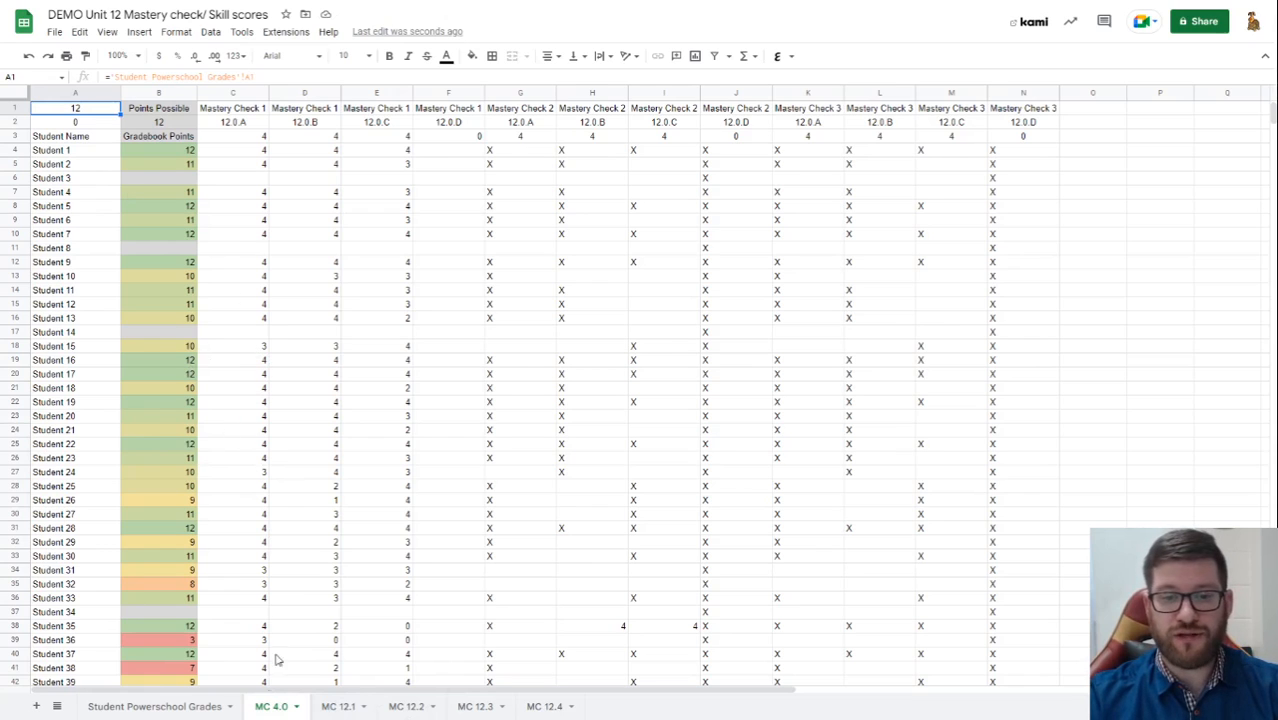
- Compare the Student Powerschool Grades and MC 4.0 sheets, and set the unit number in A1 of Student Powerschool Grades to 4
left_click(210, 706)
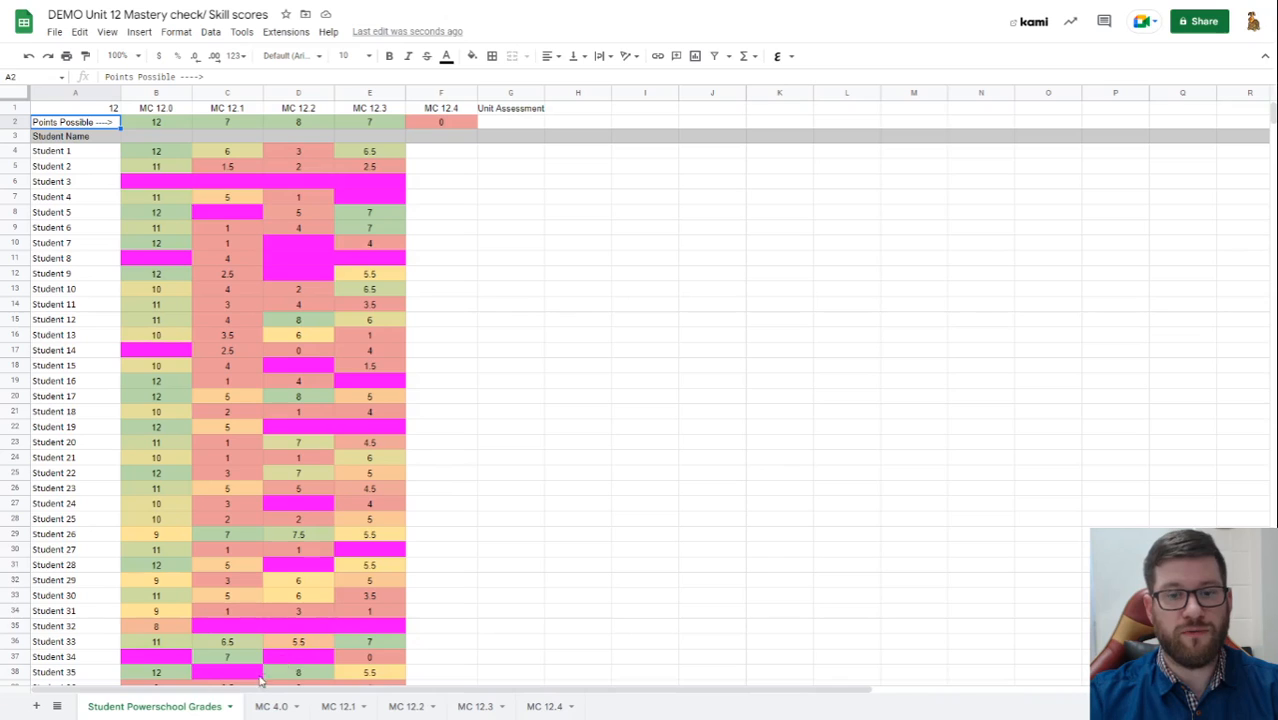
left_click(272, 706)
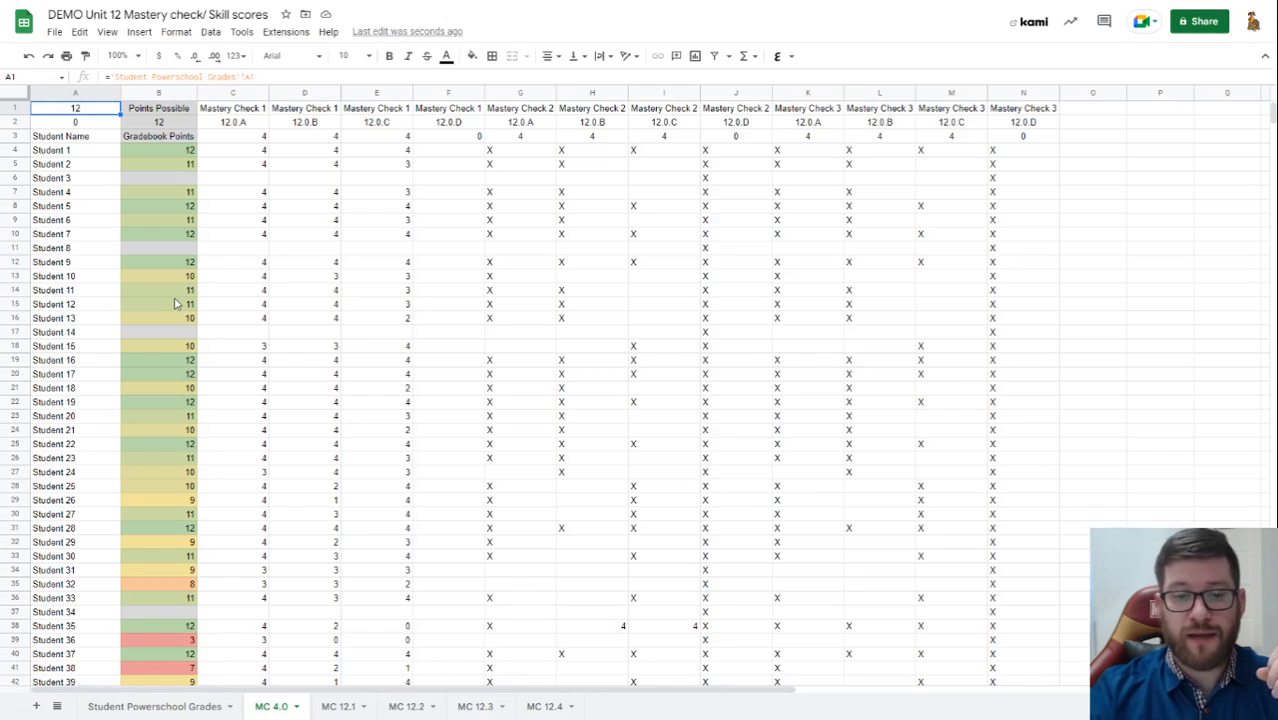
left_click(188, 708)
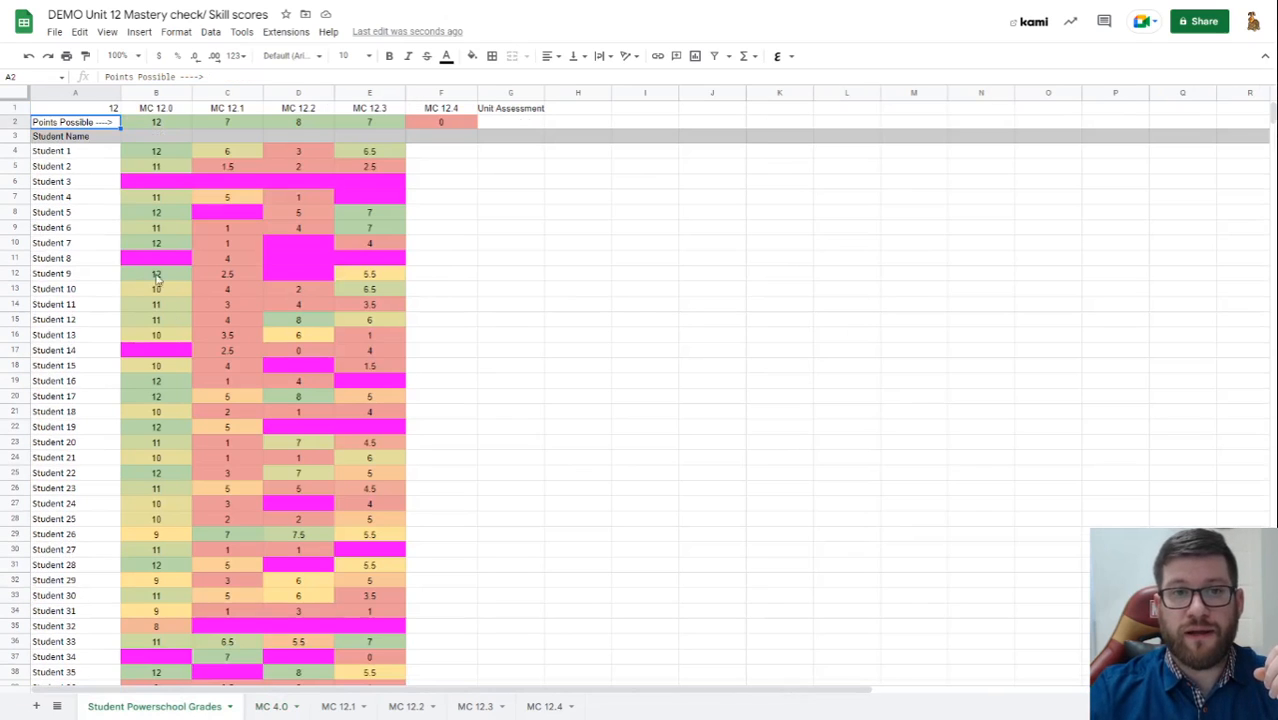
left_click(114, 108)
type("4")
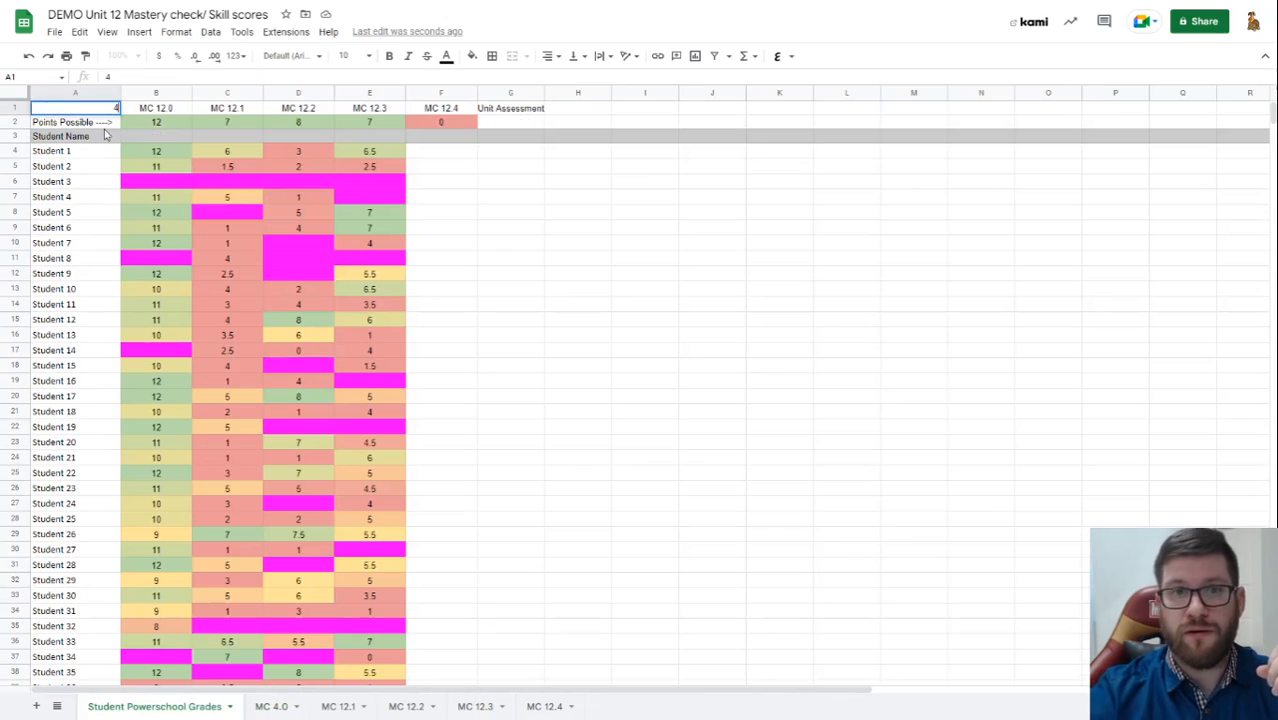
key("Return")
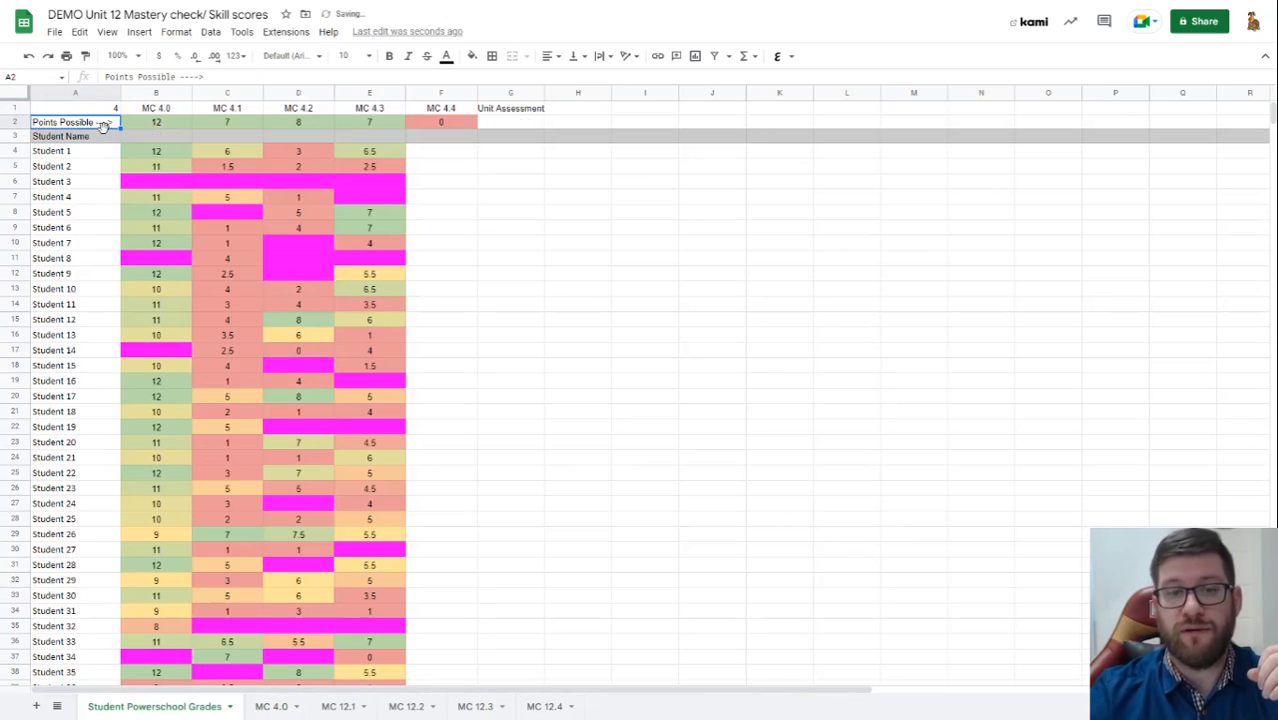
- Set the starting mastery check number in A2 of the MC 4.0 sheet to 1
left_click(271, 707)
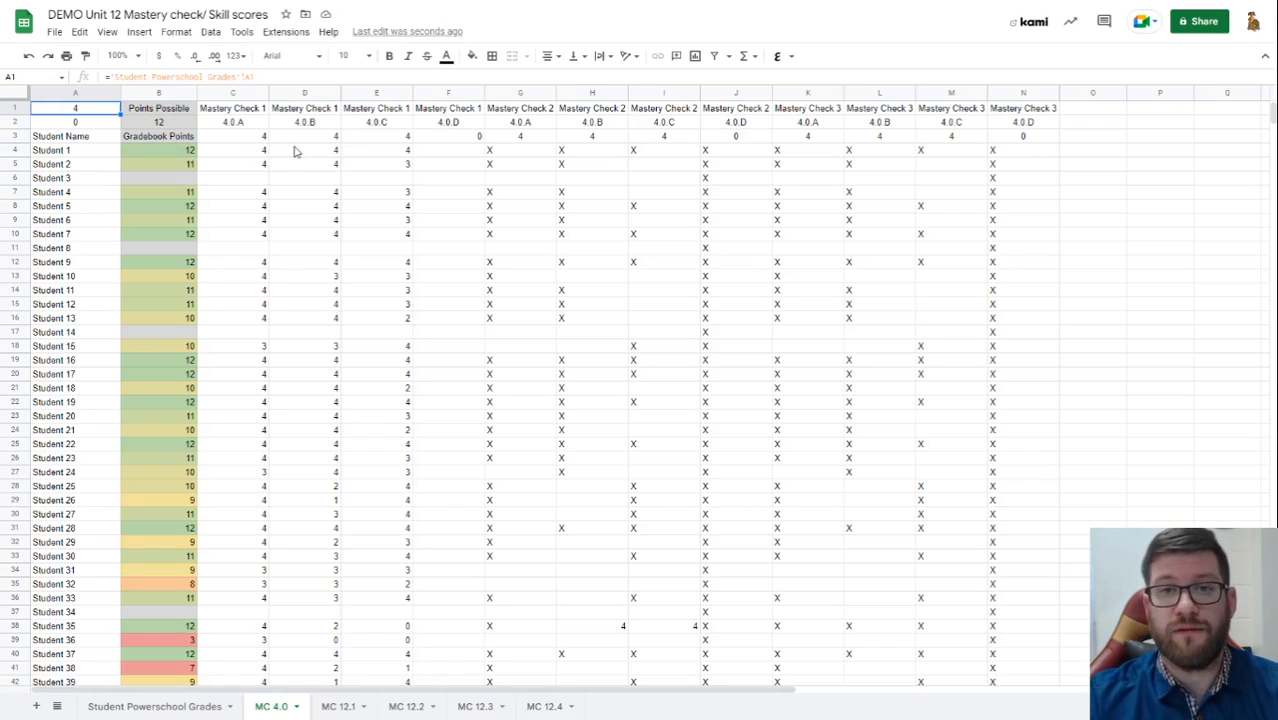
left_click(70, 123)
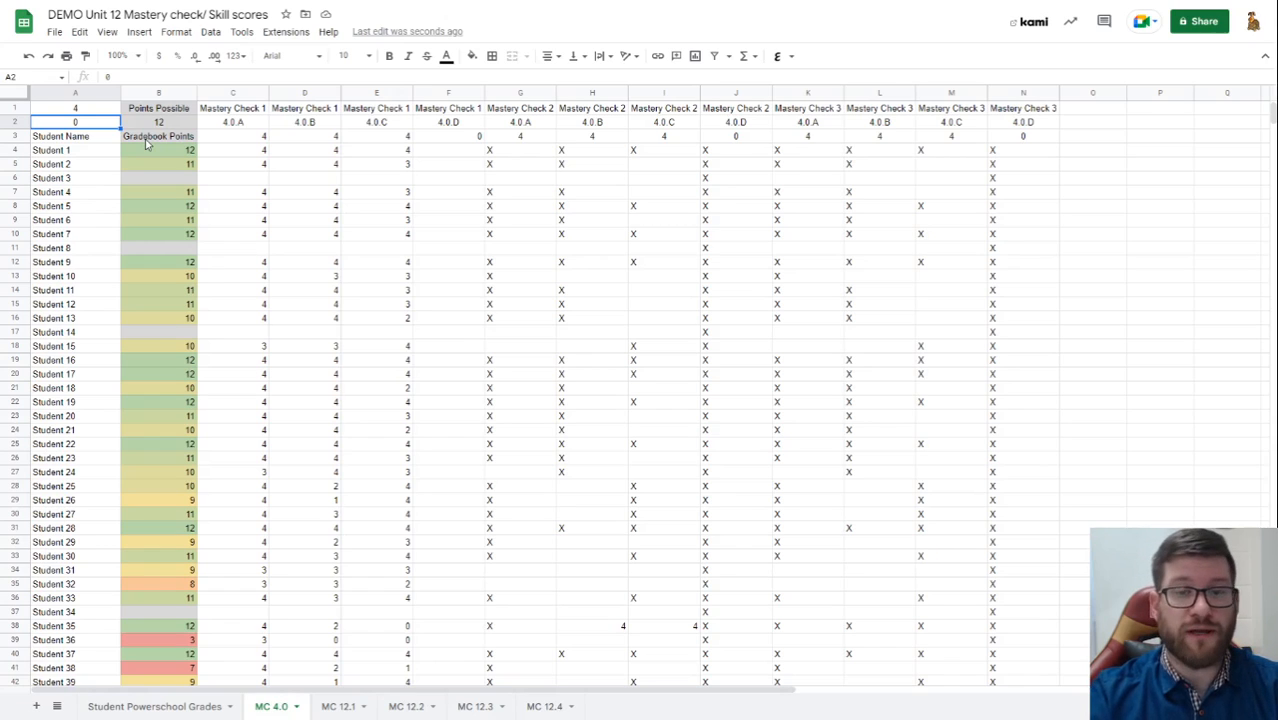
type("1")
key("Return")
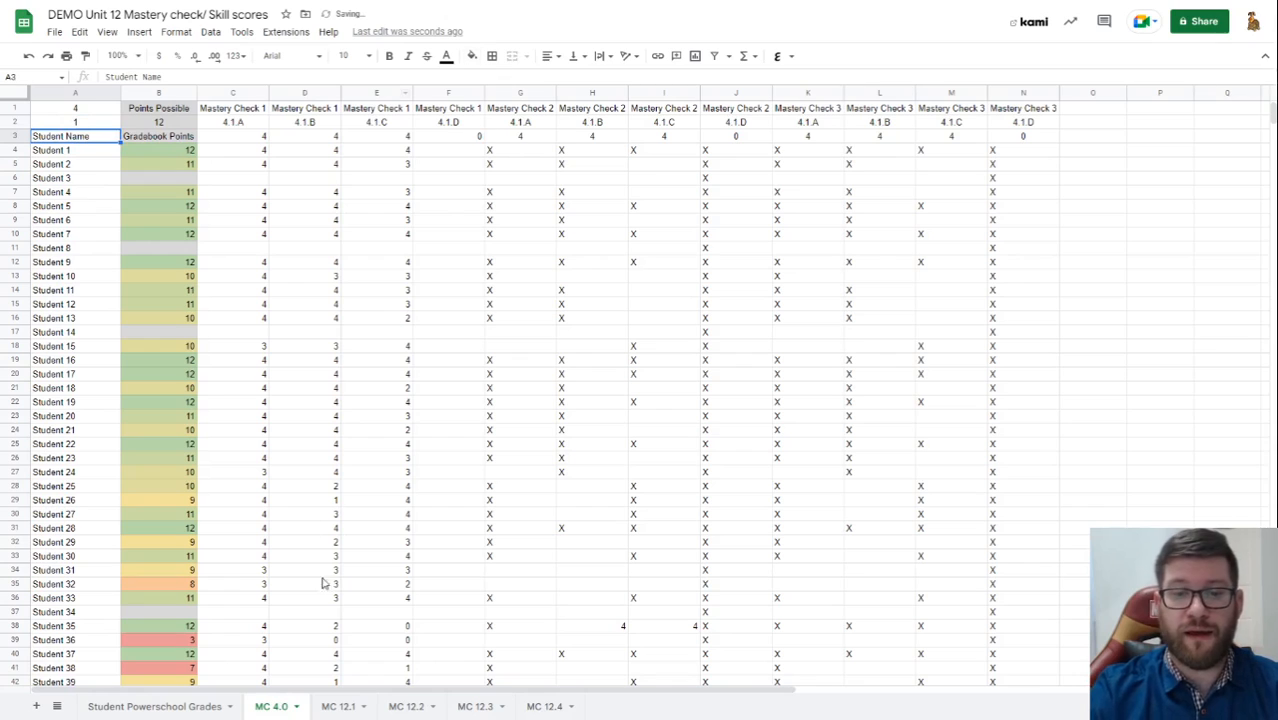
- Check the mastery check numbering in the headers of the MC 12.1, MC 12.2, MC 12.3 and MC 4.0 sheets
left_click(350, 707)
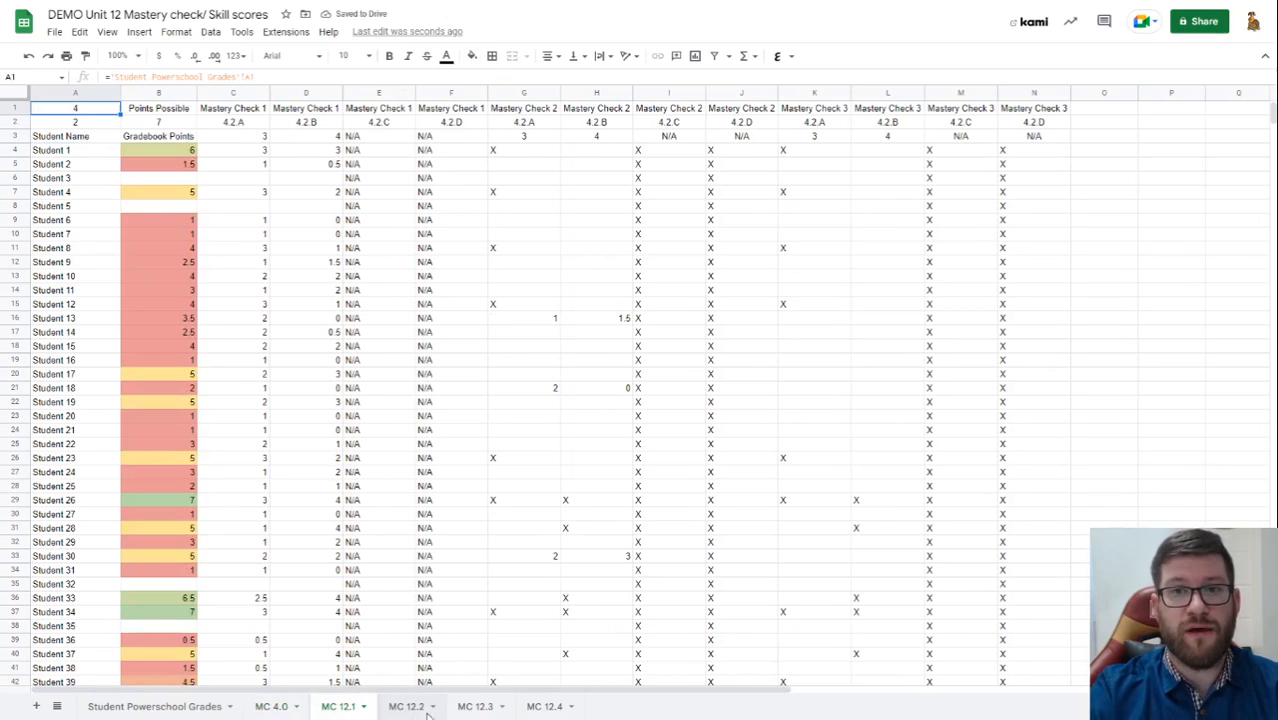
left_click(426, 709)
left_click(475, 708)
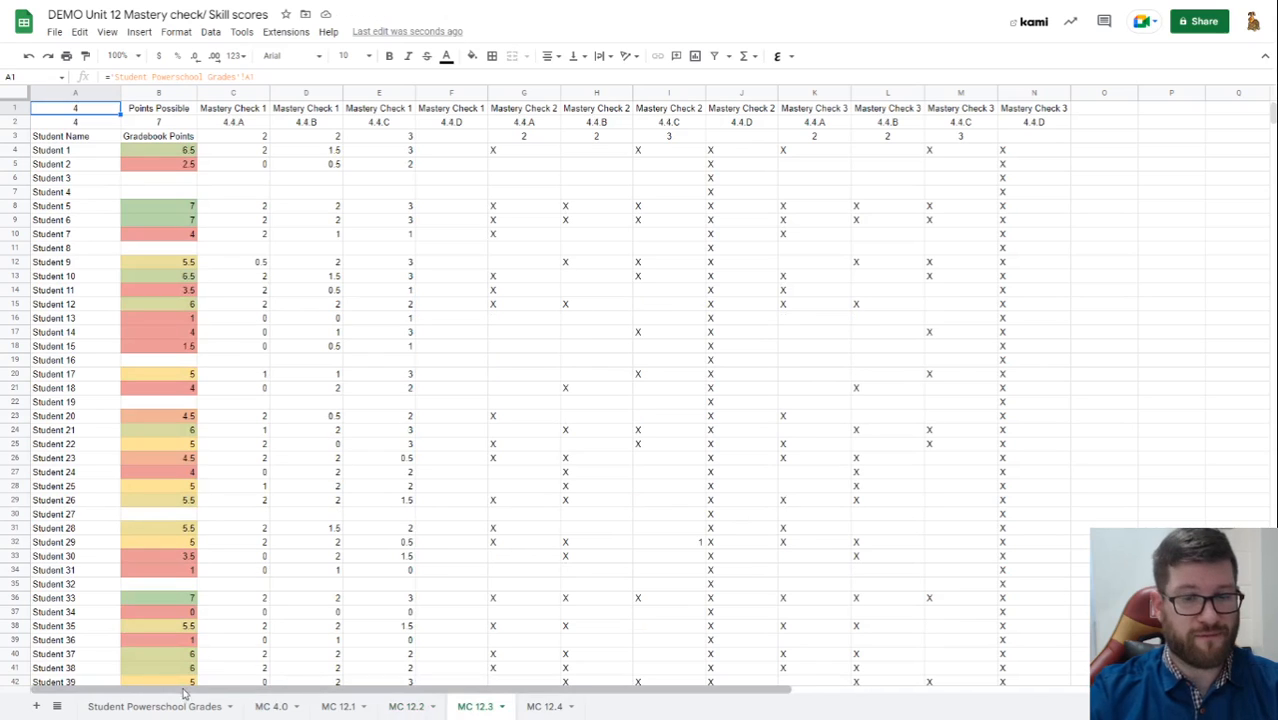
left_click(262, 707)
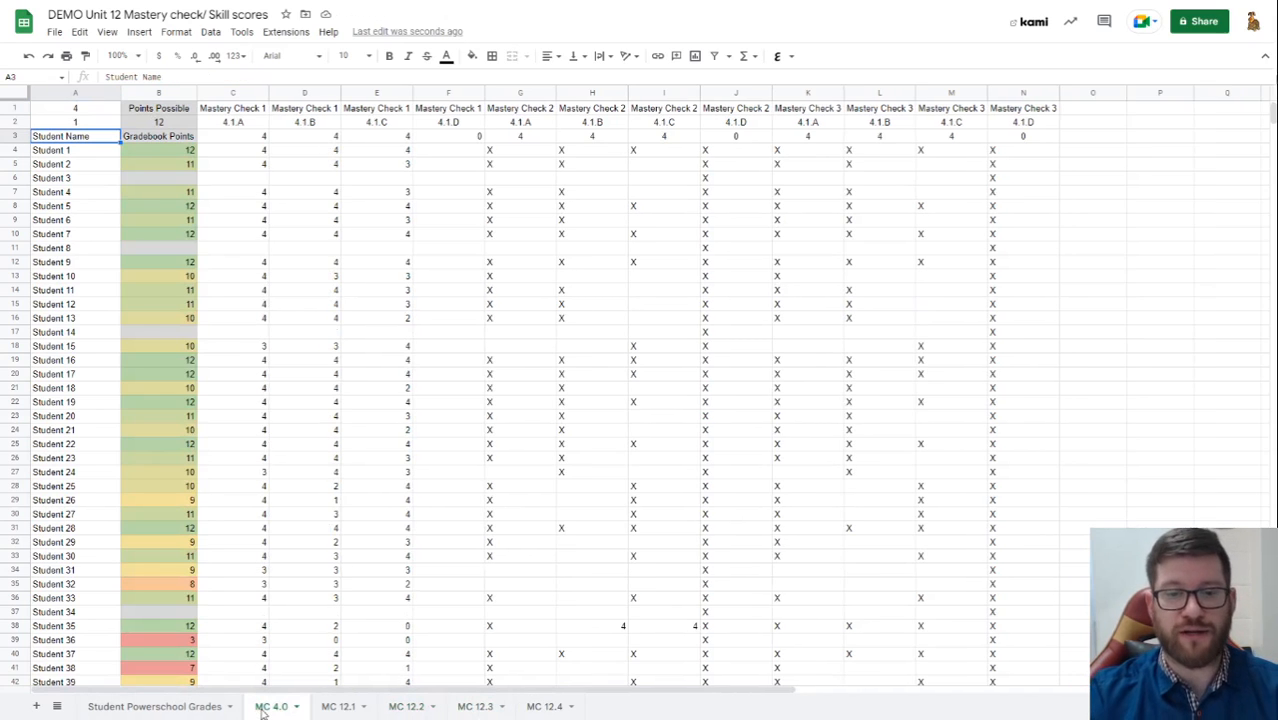
- Try overriding the check number in A2 of the MC 12.3 sheet with 5, and undo the change
left_click(460, 707)
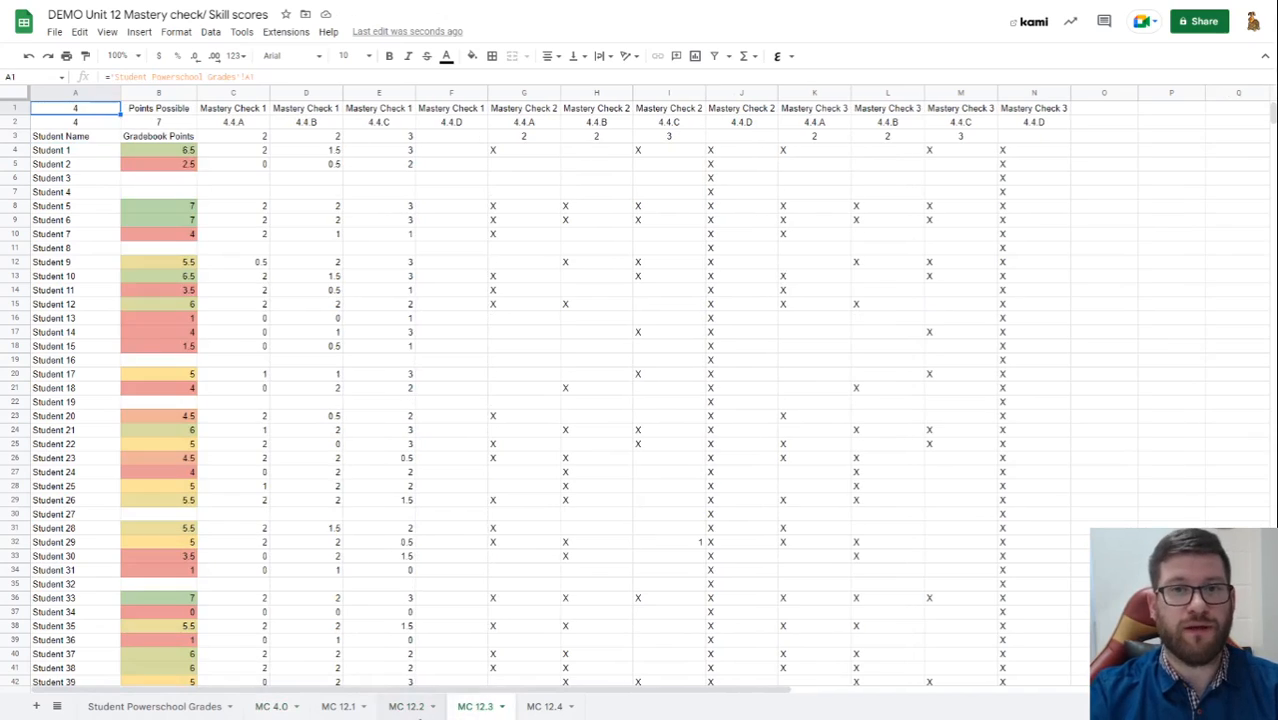
left_click(80, 122)
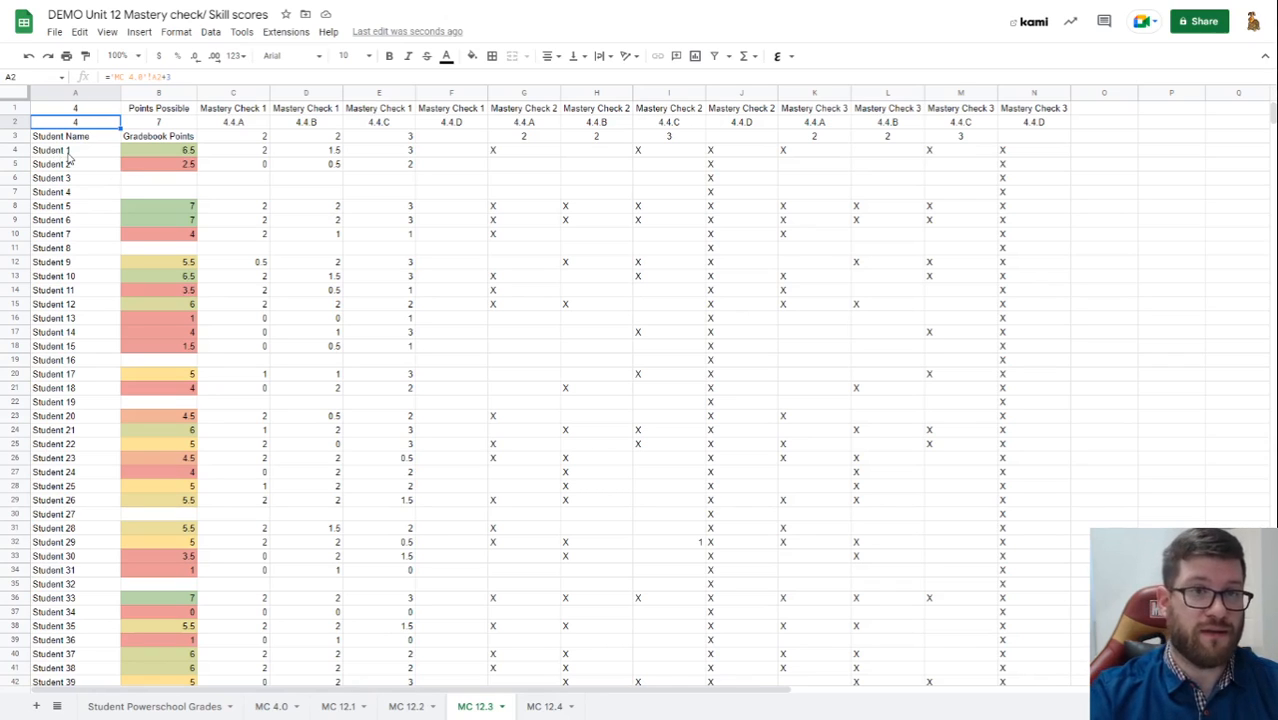
type("5")
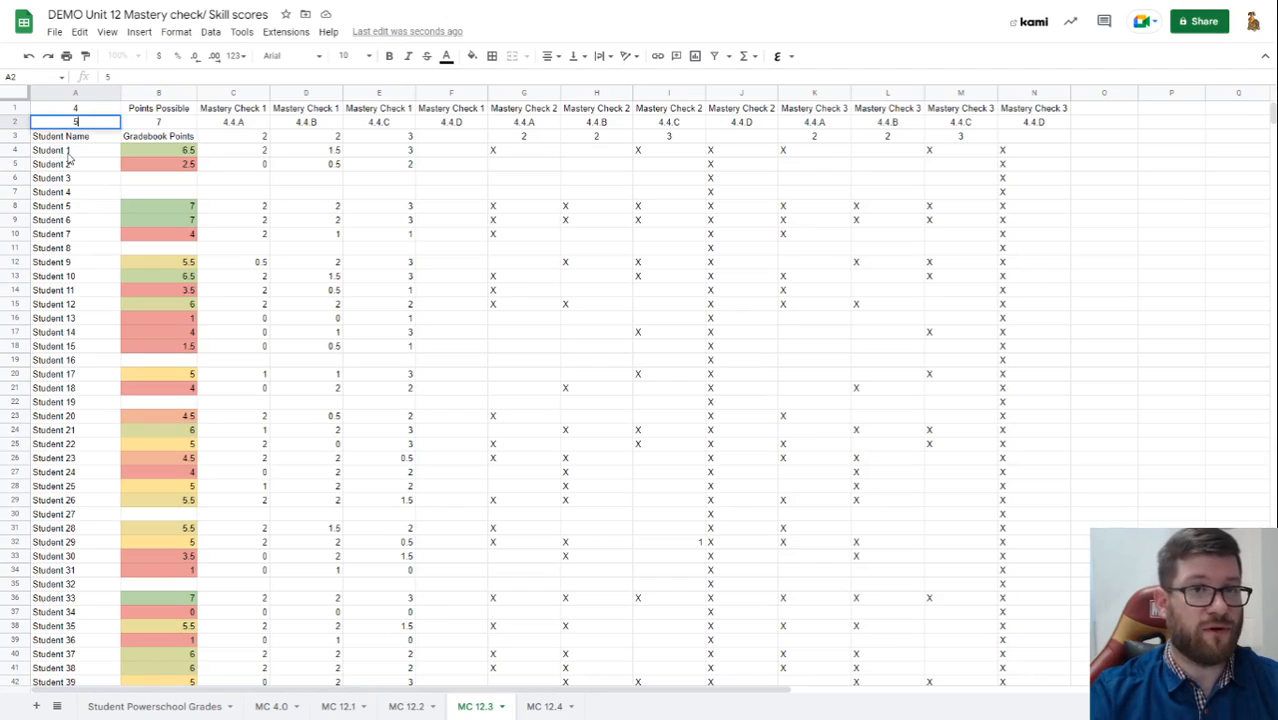
key("Return")
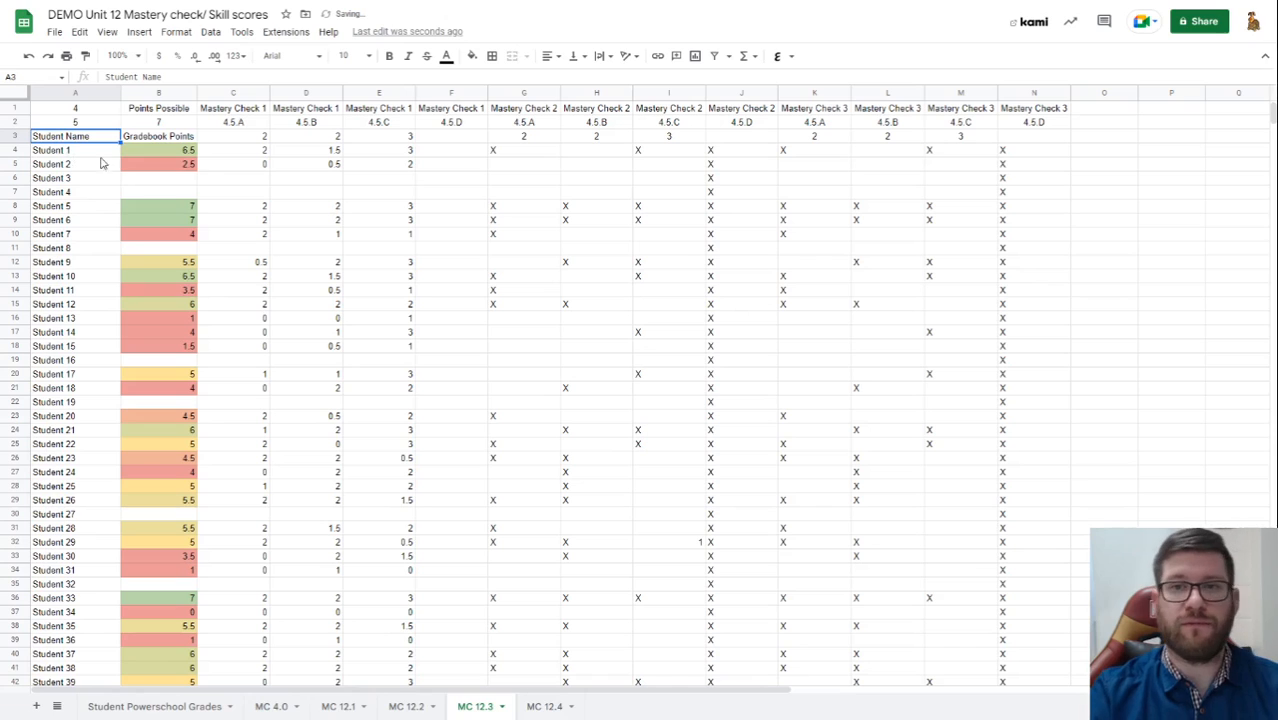
key("ctrl+z")
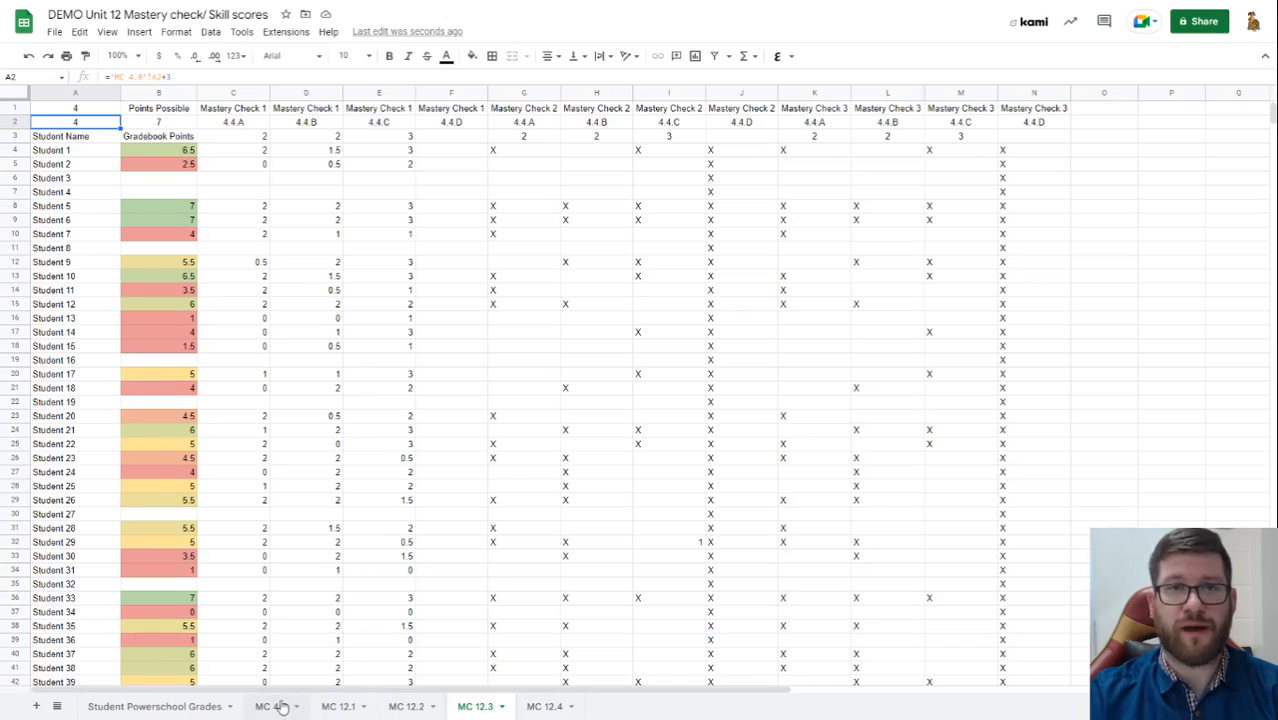
- Examine the points possible for skills 4.1.A to 4.1.D in row 3 of the MC 4.1 sheet
left_click(160, 706)
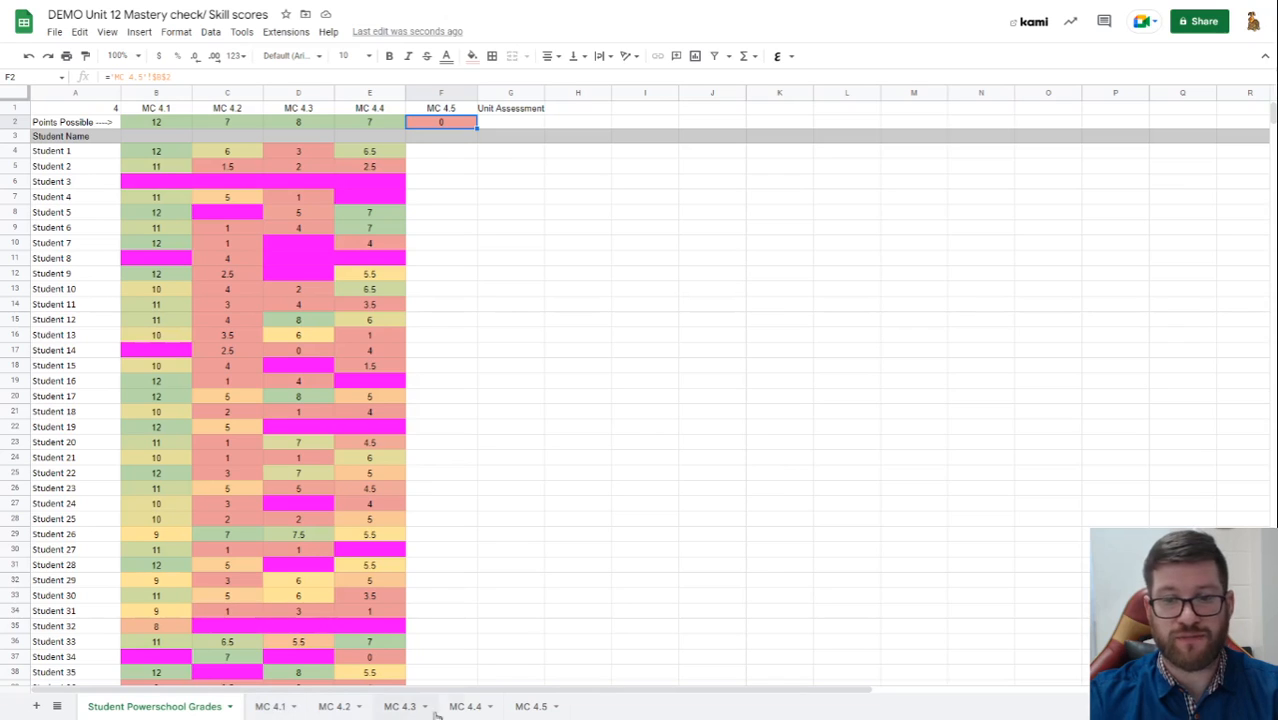
left_click(273, 709)
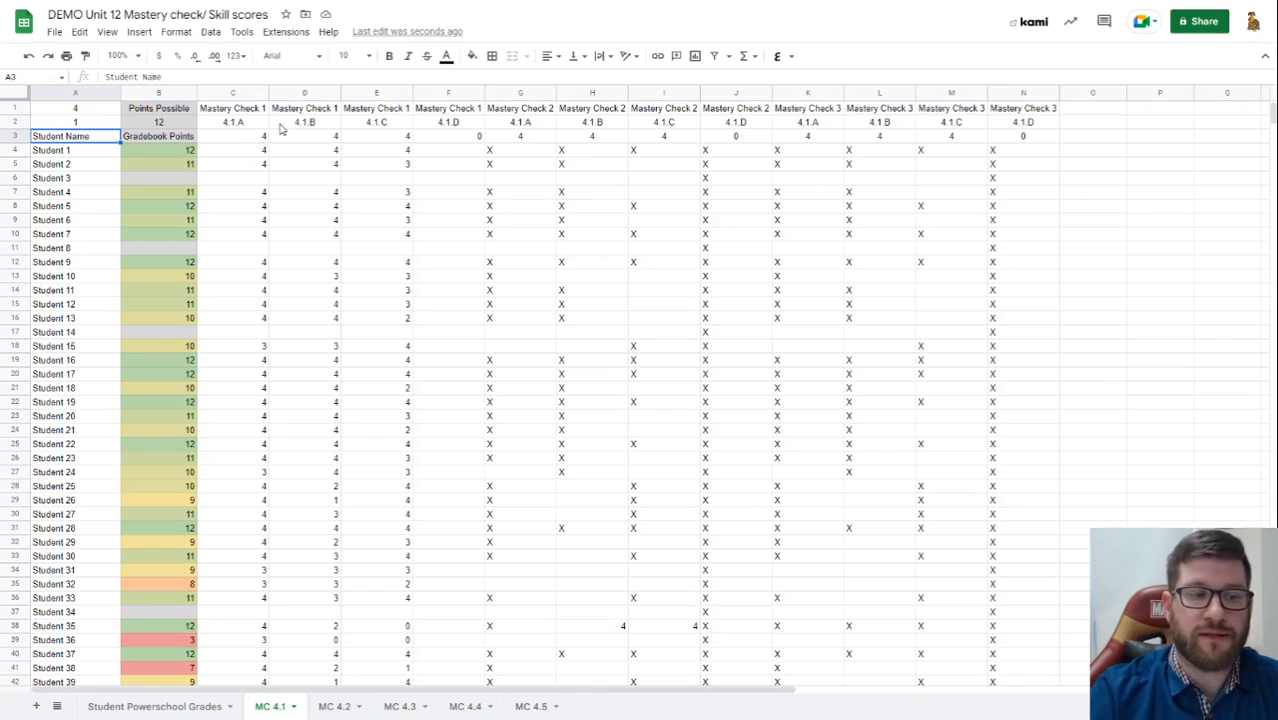
left_click(248, 140)
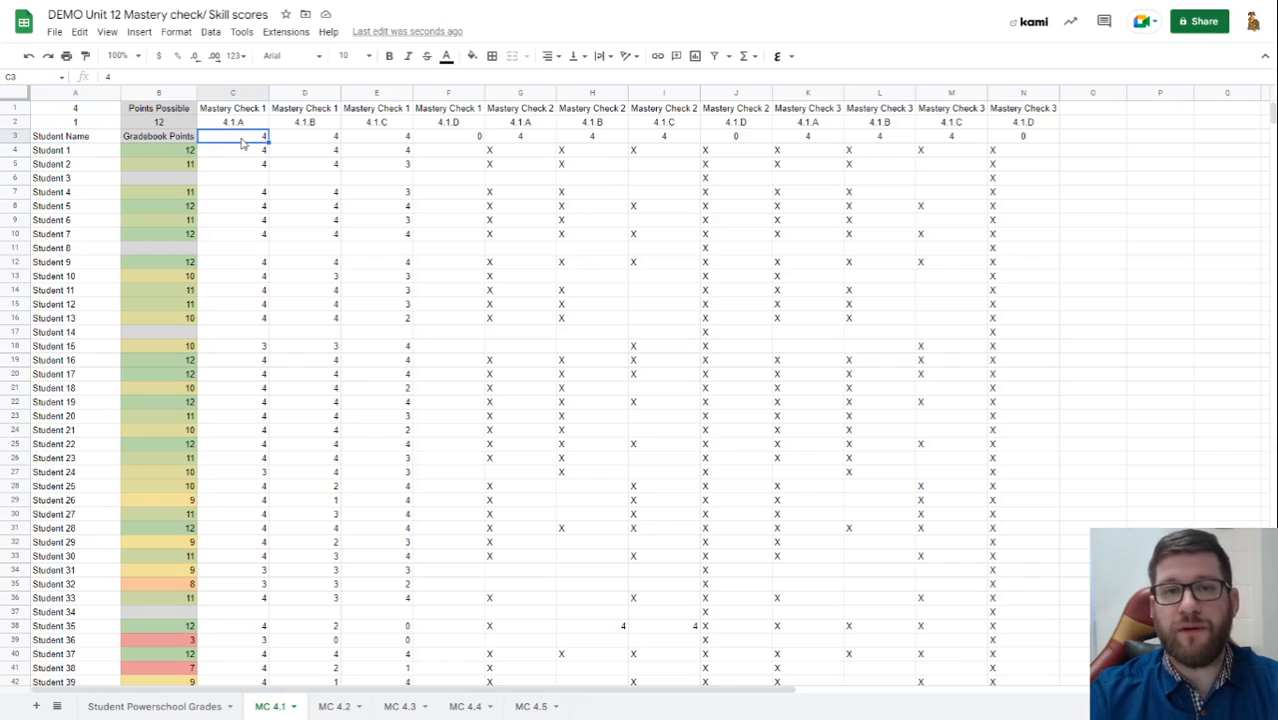
key("Right")
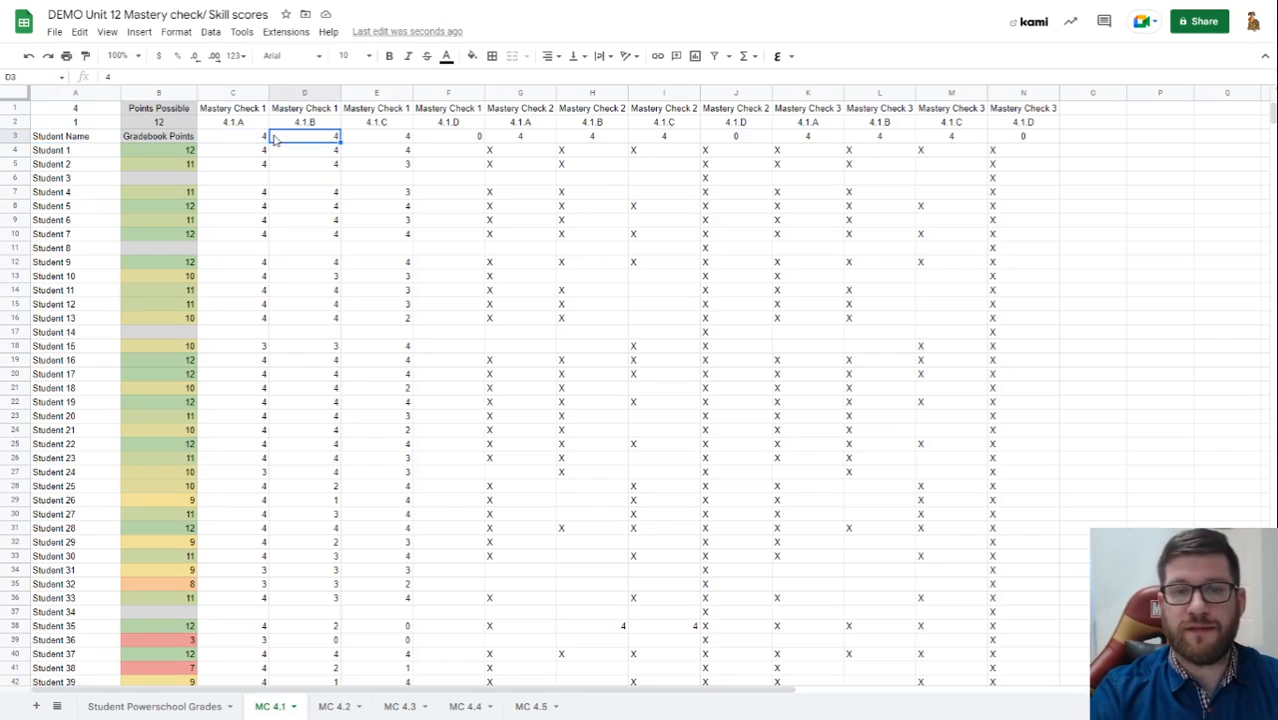
key("Right")
key("Right")
key("Left")
key("Left")
key("Left")
key("Right")
key("Right")
key("Right")
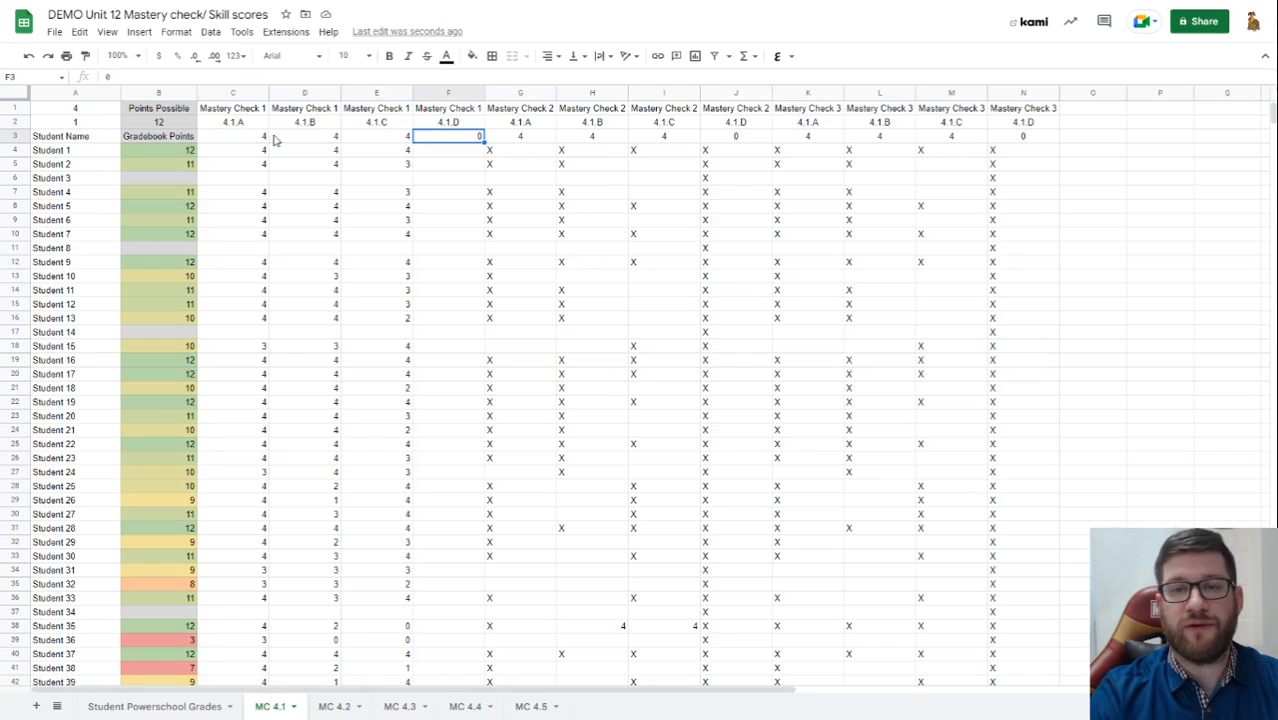
key("Left")
key("Left")
key("Left")
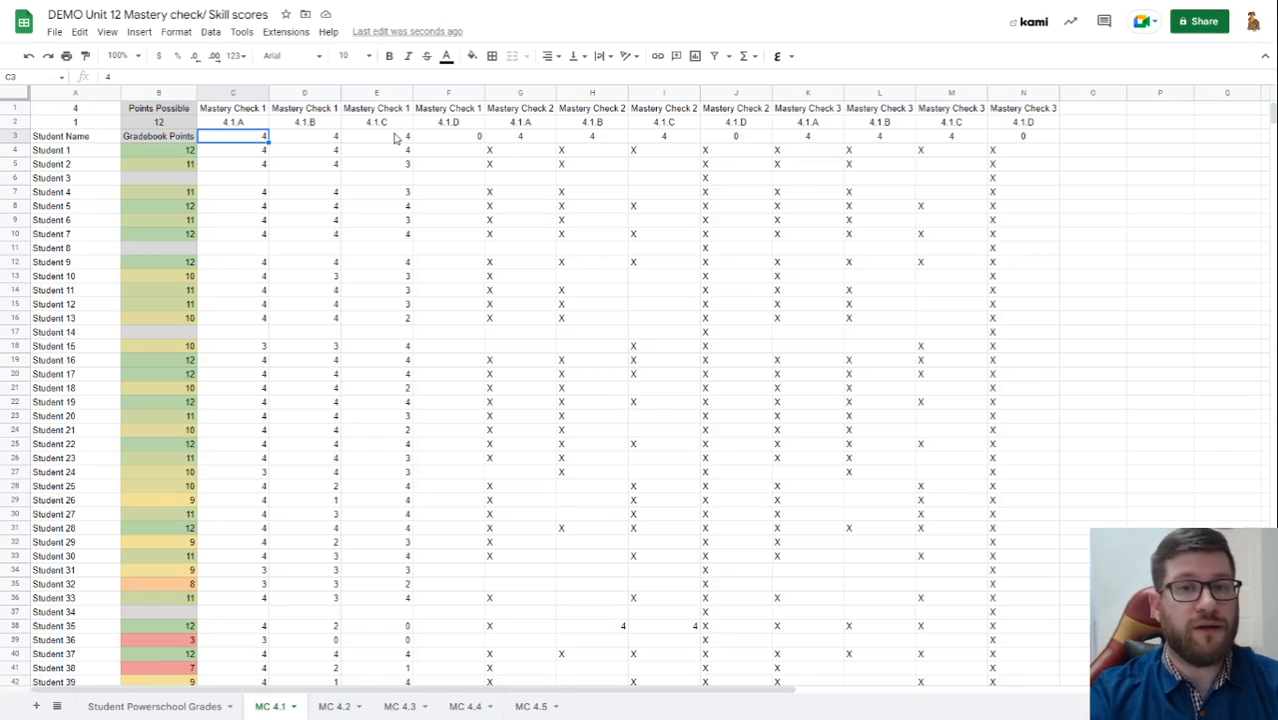
key("Right")
key("Right")
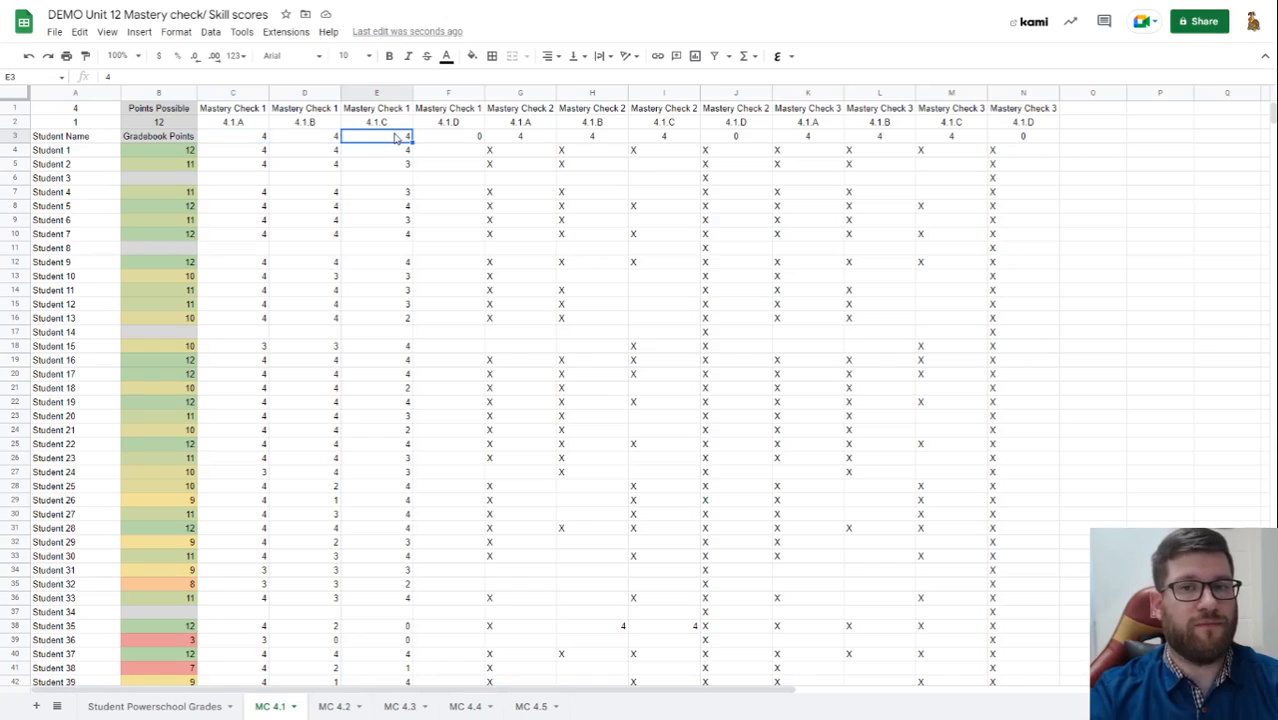
- Examine the points for skills 4.2.A and 4.2.B in row 3 of the MC 4.2 sheet and the Points Possible formula in B2
left_click(334, 706)
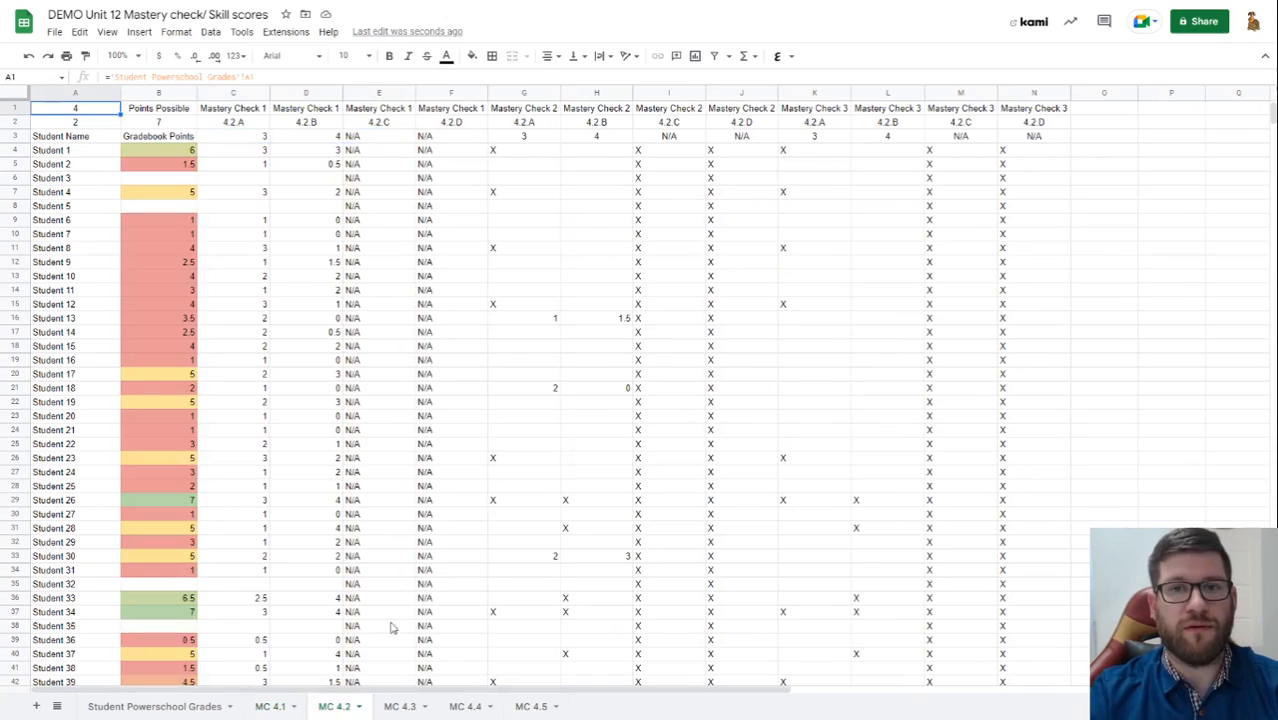
left_click(251, 141)
left_click(300, 141)
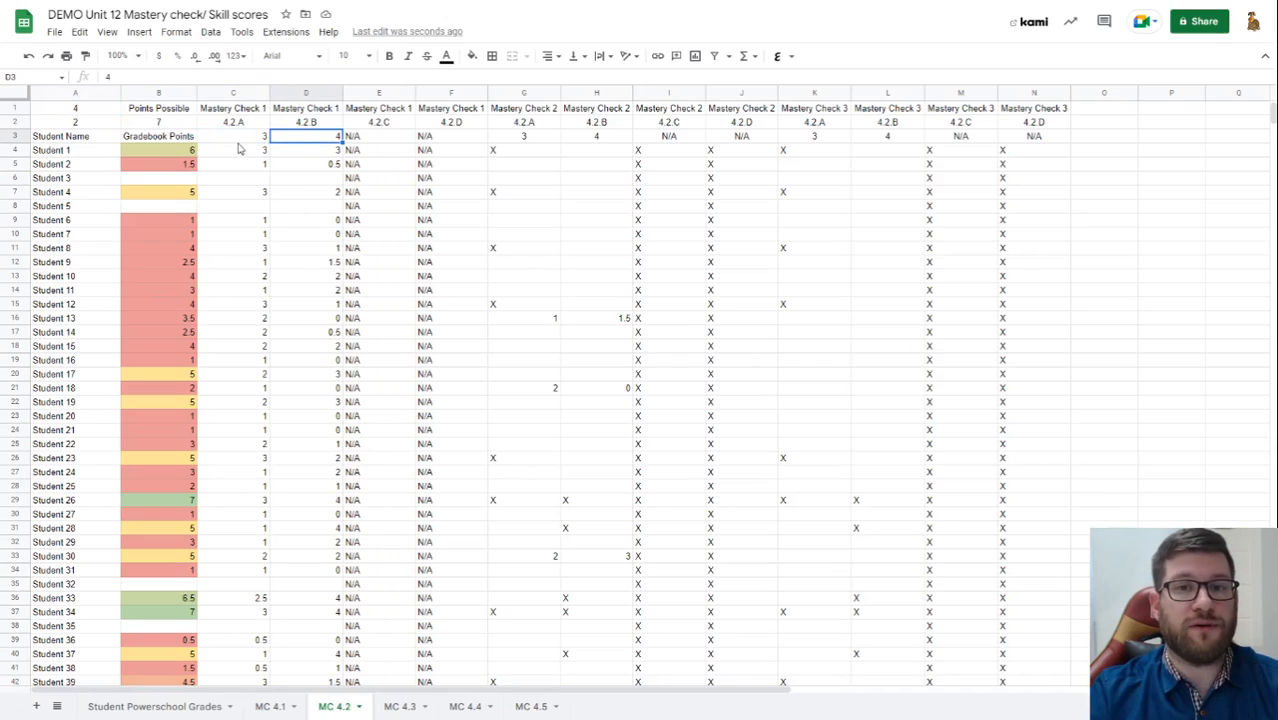
left_click(240, 143)
left_click(298, 141)
left_click(236, 148)
left_click(295, 141)
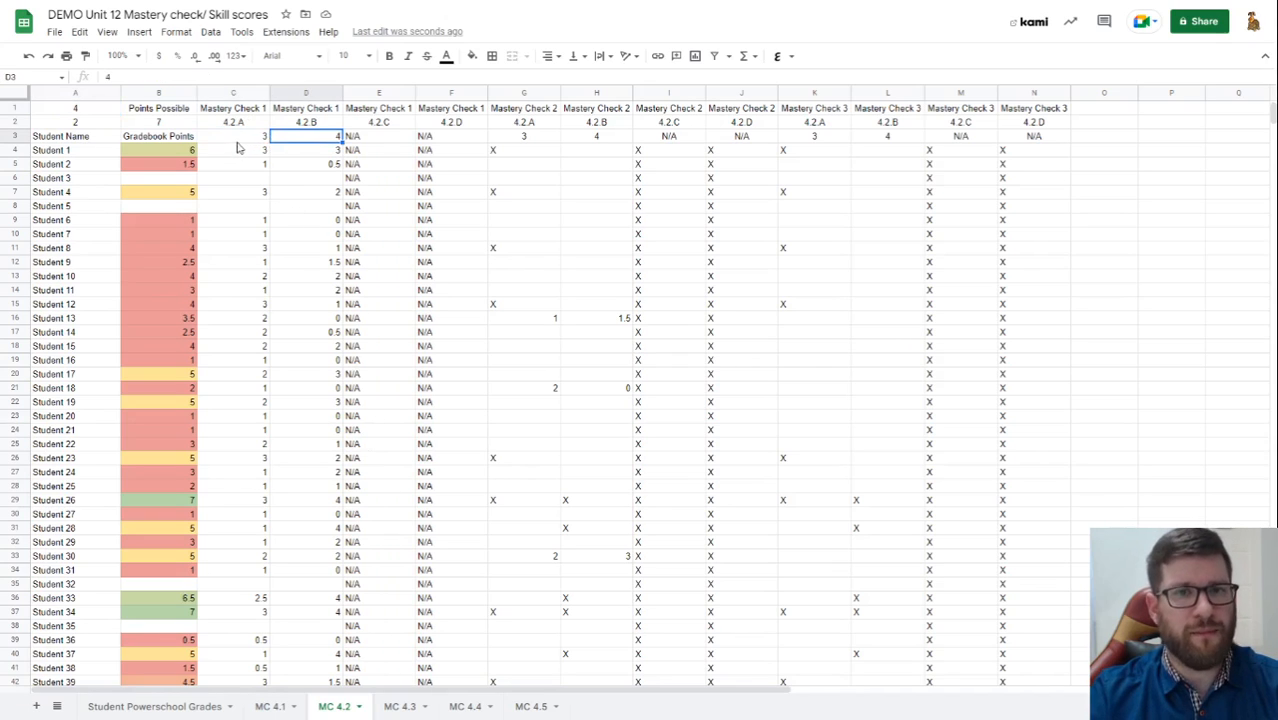
left_click(245, 148)
left_click(310, 145)
left_click(240, 143)
left_click(298, 141)
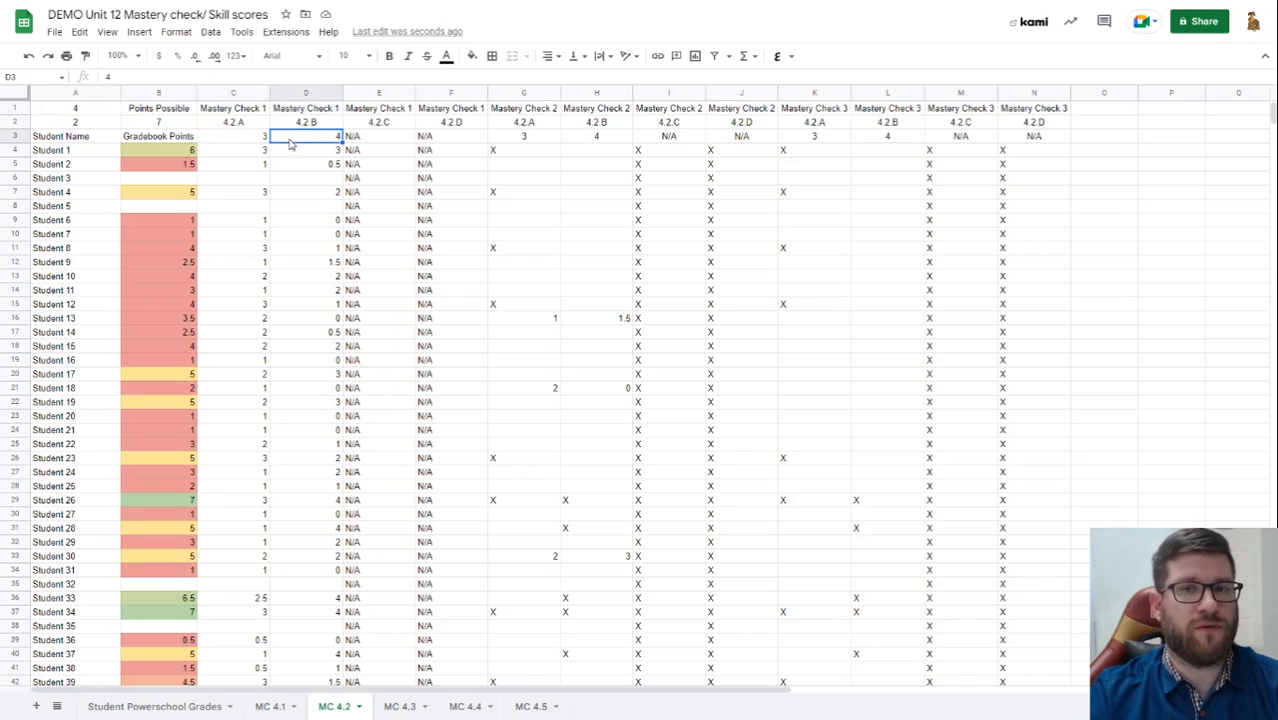
left_click(240, 143)
left_click(298, 141)
left_click(245, 143)
left_click(298, 141)
left_click(172, 125)
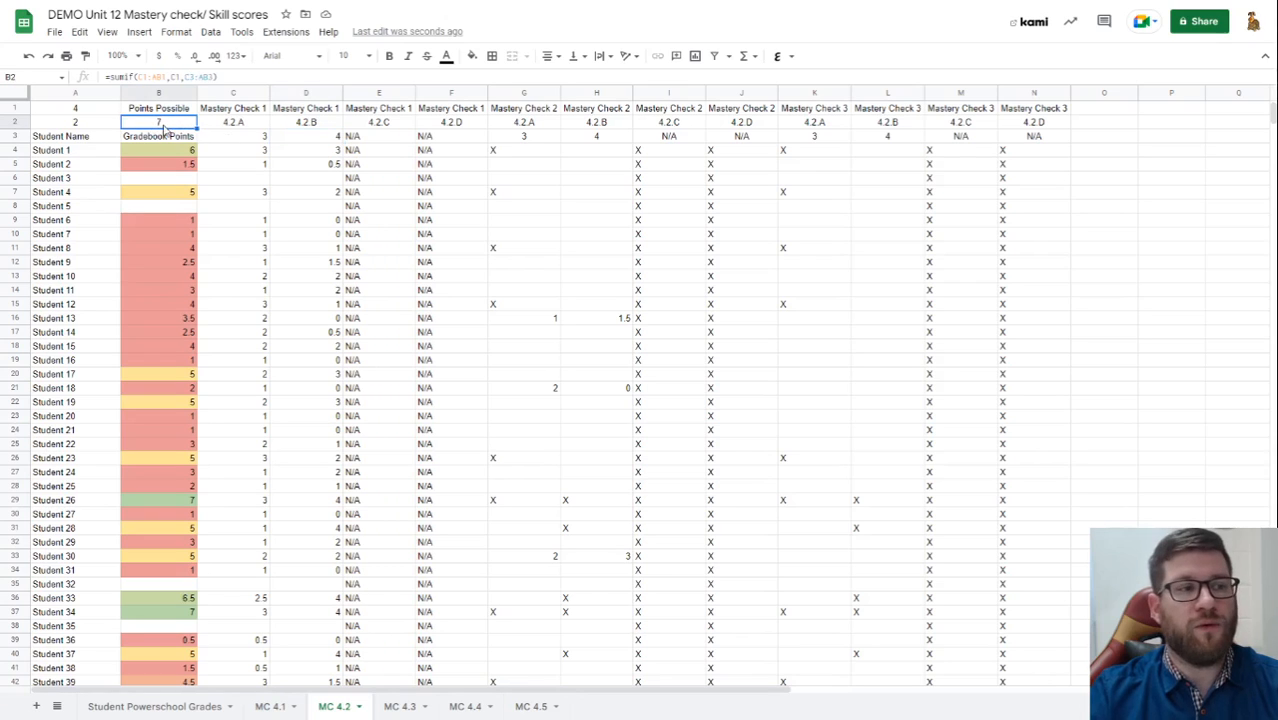
left_click_drag(240, 141, 299, 139)
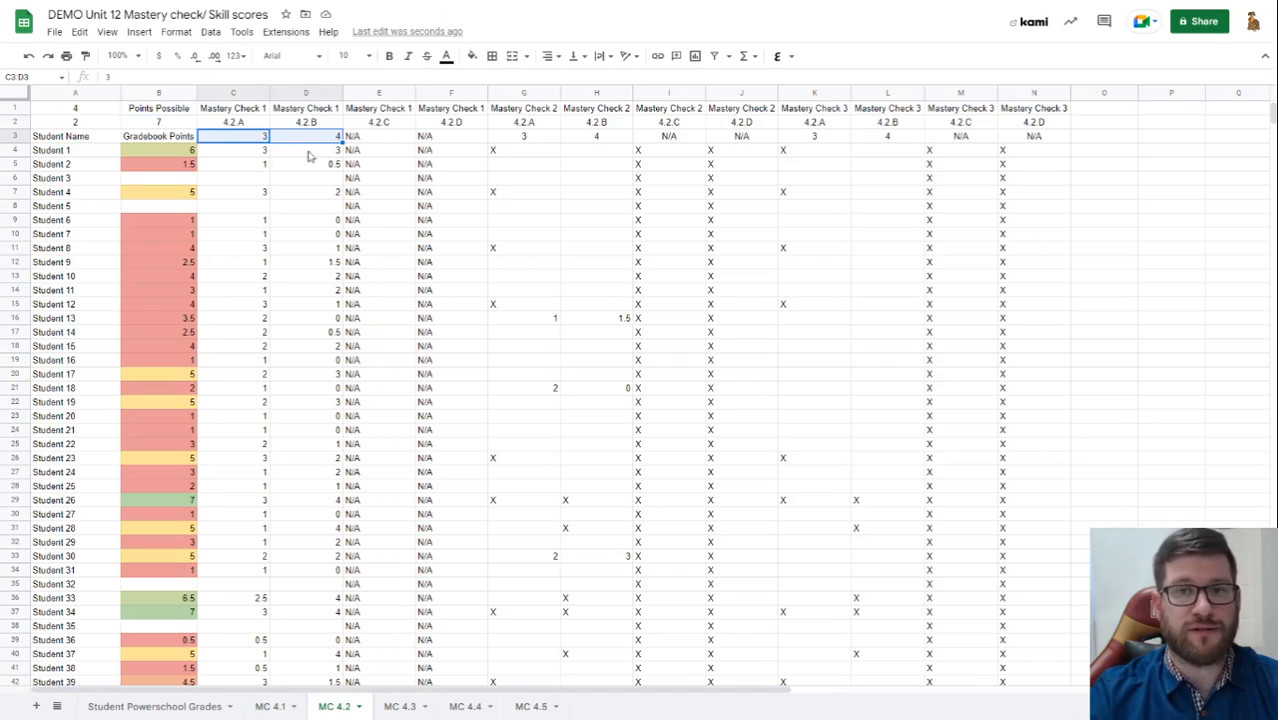
- Inspect the points possible for skills 4.3.A to 4.3.C in row 3 of the MC 4.3 sheet
left_click(403, 707)
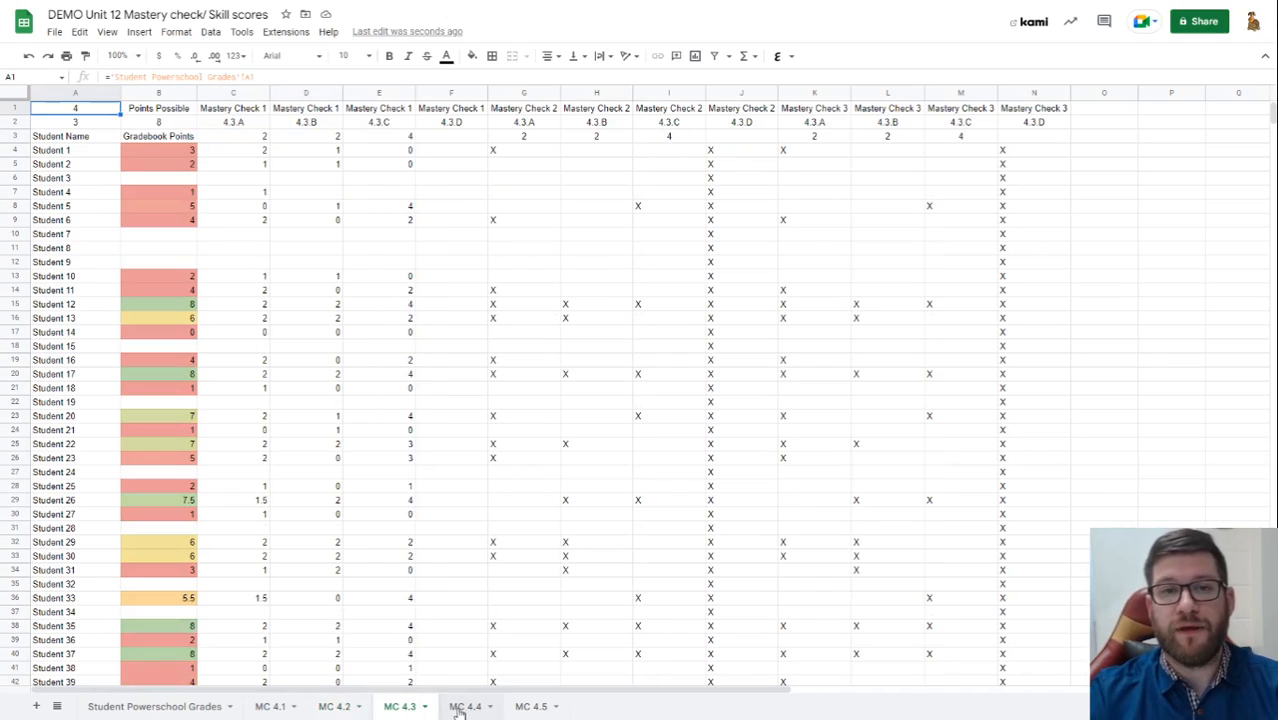
left_click_drag(245, 138, 366, 143)
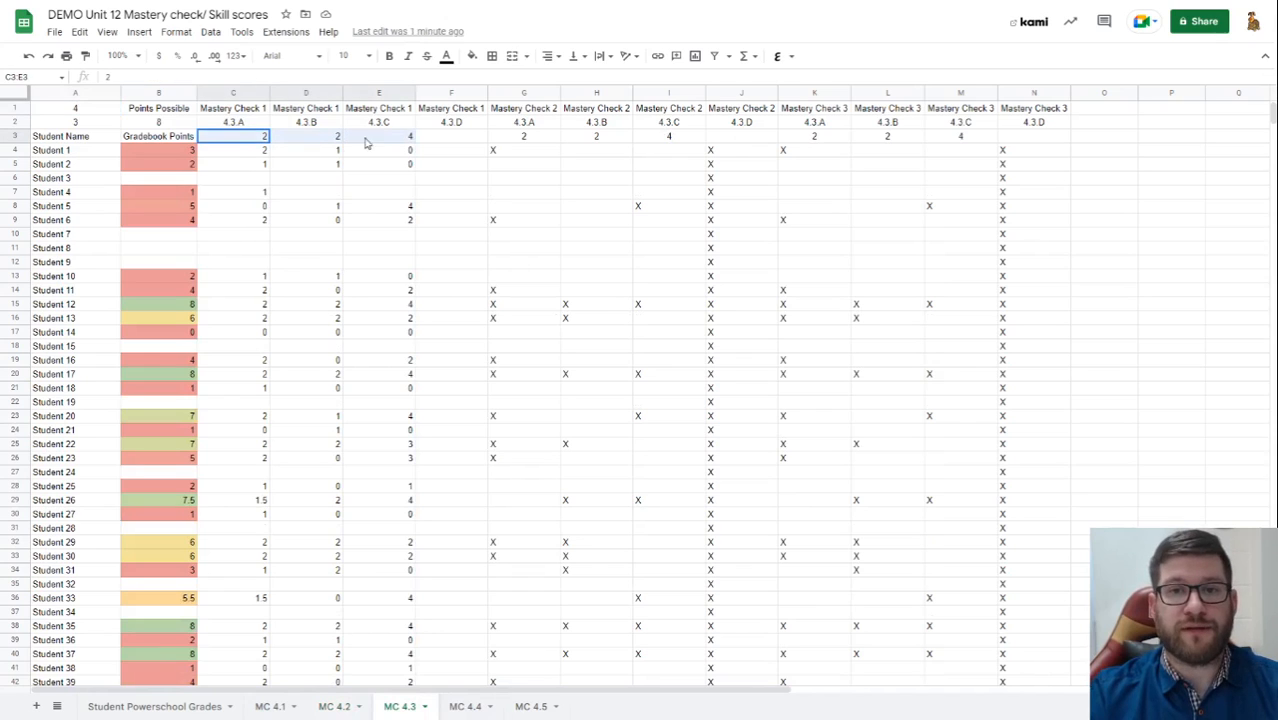
left_click(405, 138)
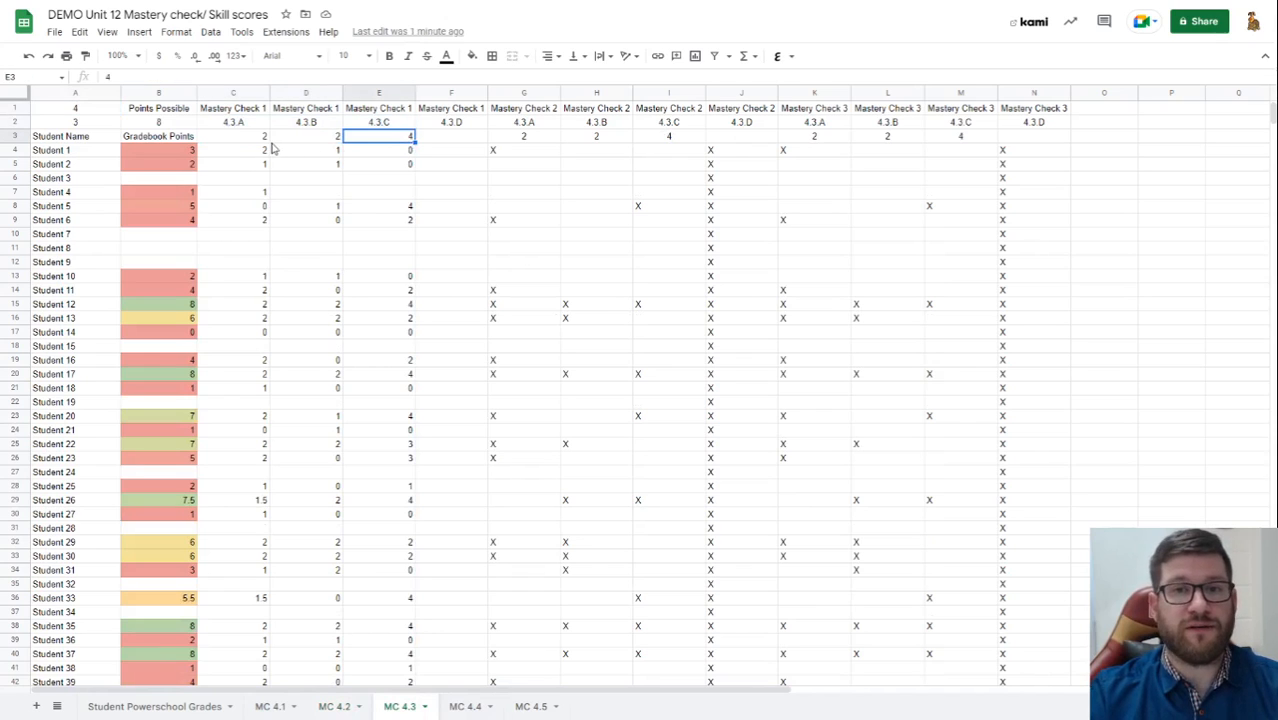
- Review the points possible for skills 4.4.A to 4.4.C in row 3 of the MC 4.4 sheet
left_click_drag(257, 138, 374, 140)
left_click(470, 707)
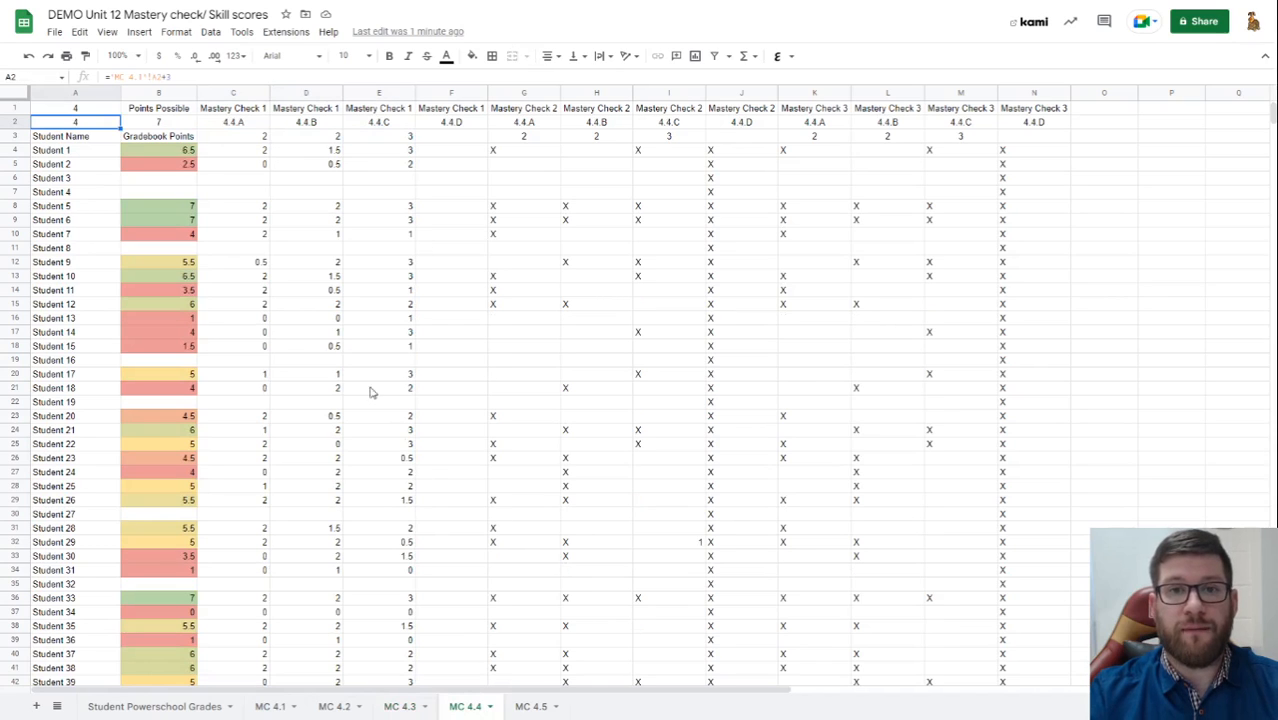
left_click_drag(251, 140, 383, 150)
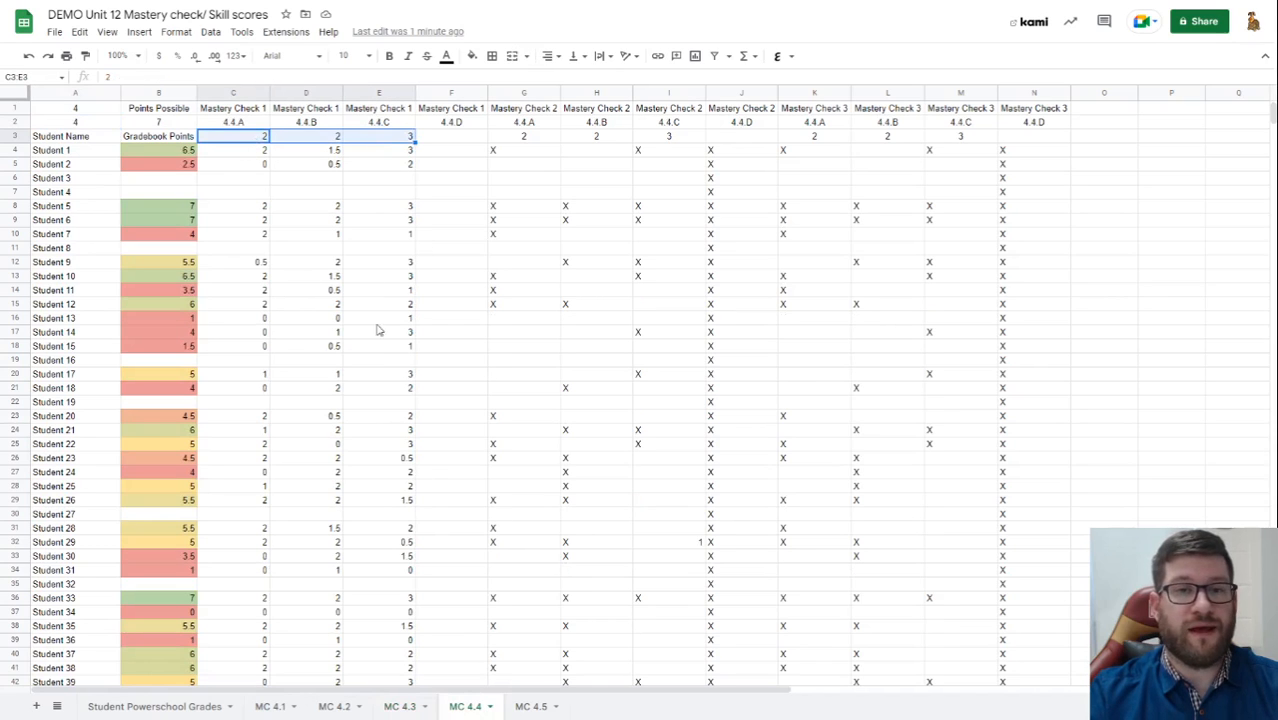
- In row 3 of the MC 4.5 sheet, set the Mastery Check 1 points possible to 2, 3, 4 and 2 for skills 4.5.A to 4.5.D
left_click(529, 707)
left_click(240, 140)
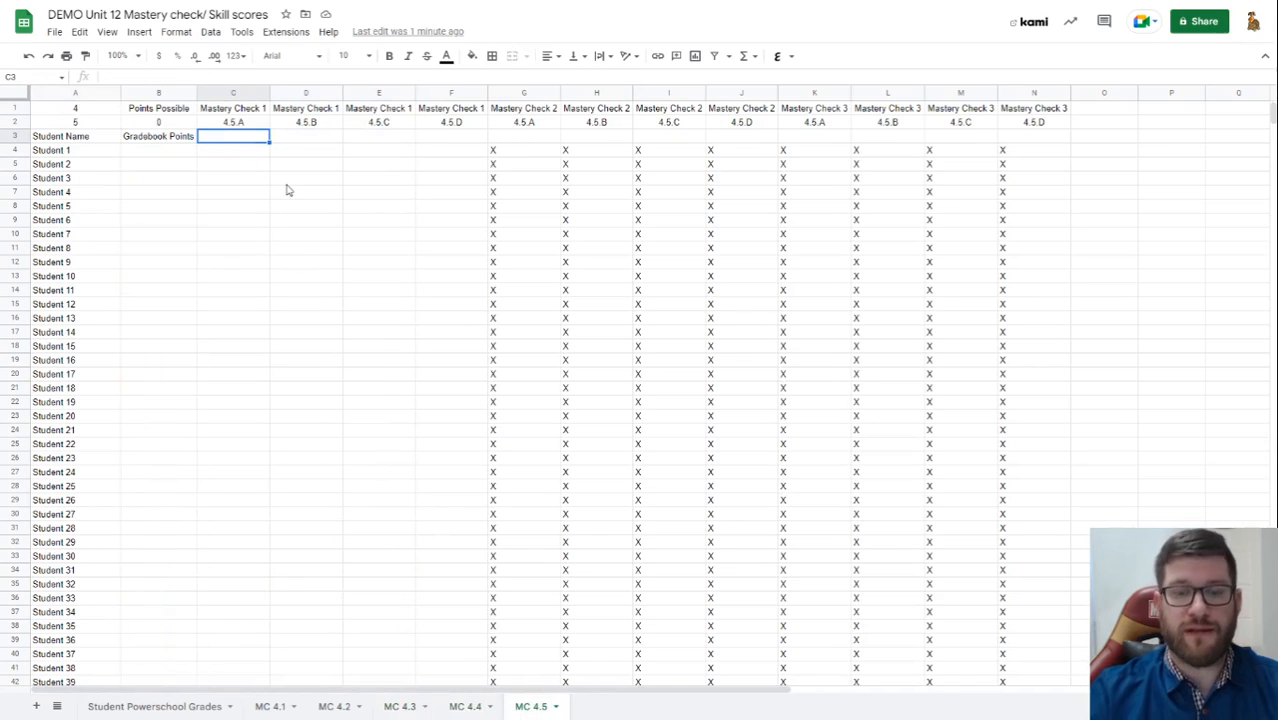
type("2")
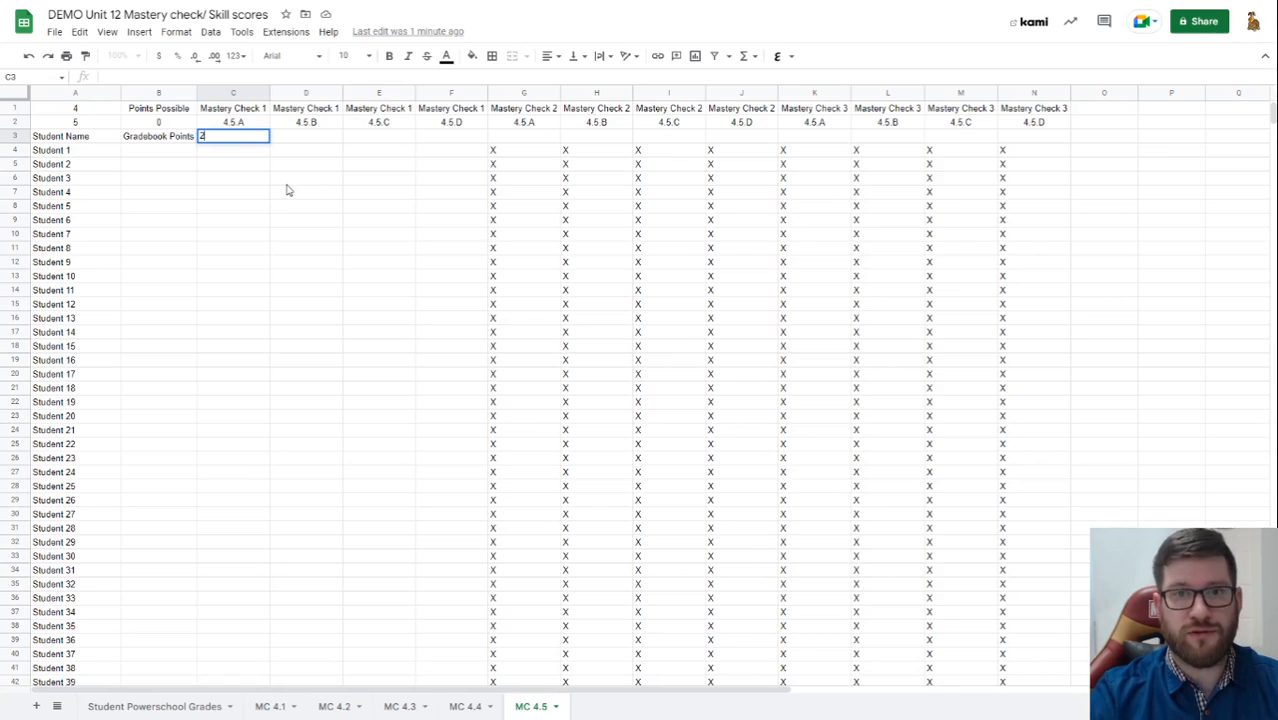
key("Tab")
type("3")
key("Tab")
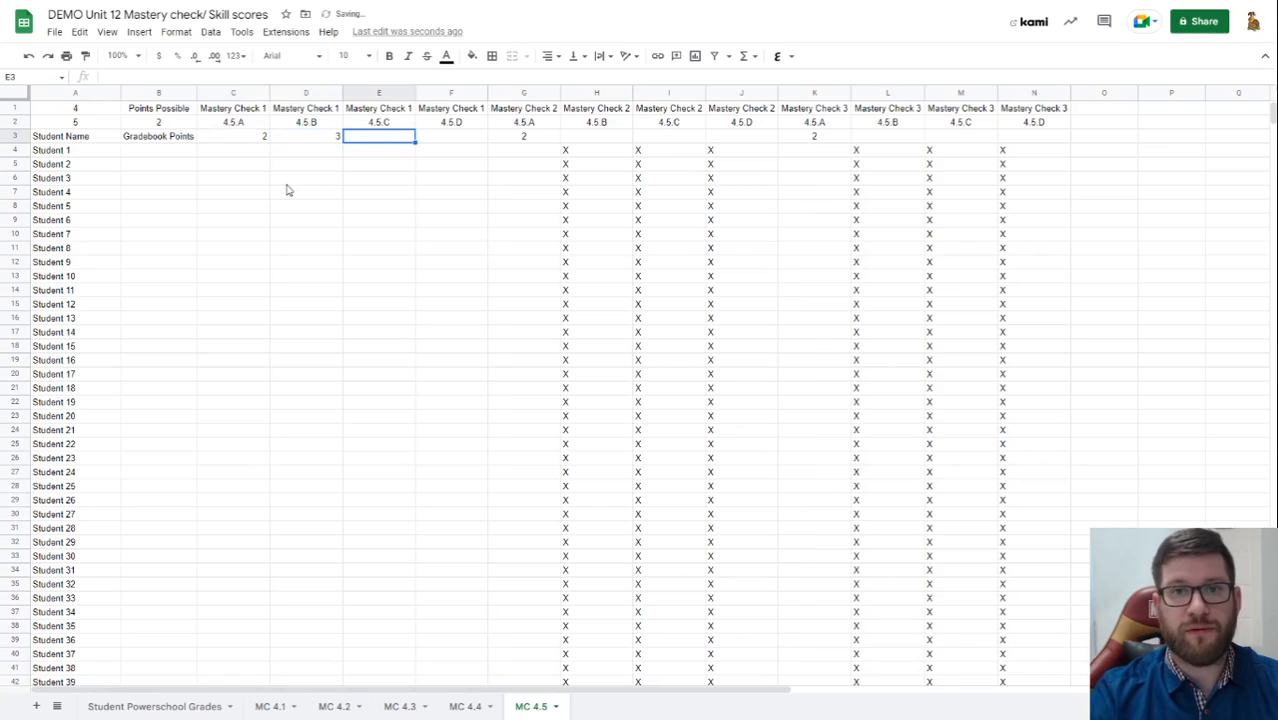
type("4")
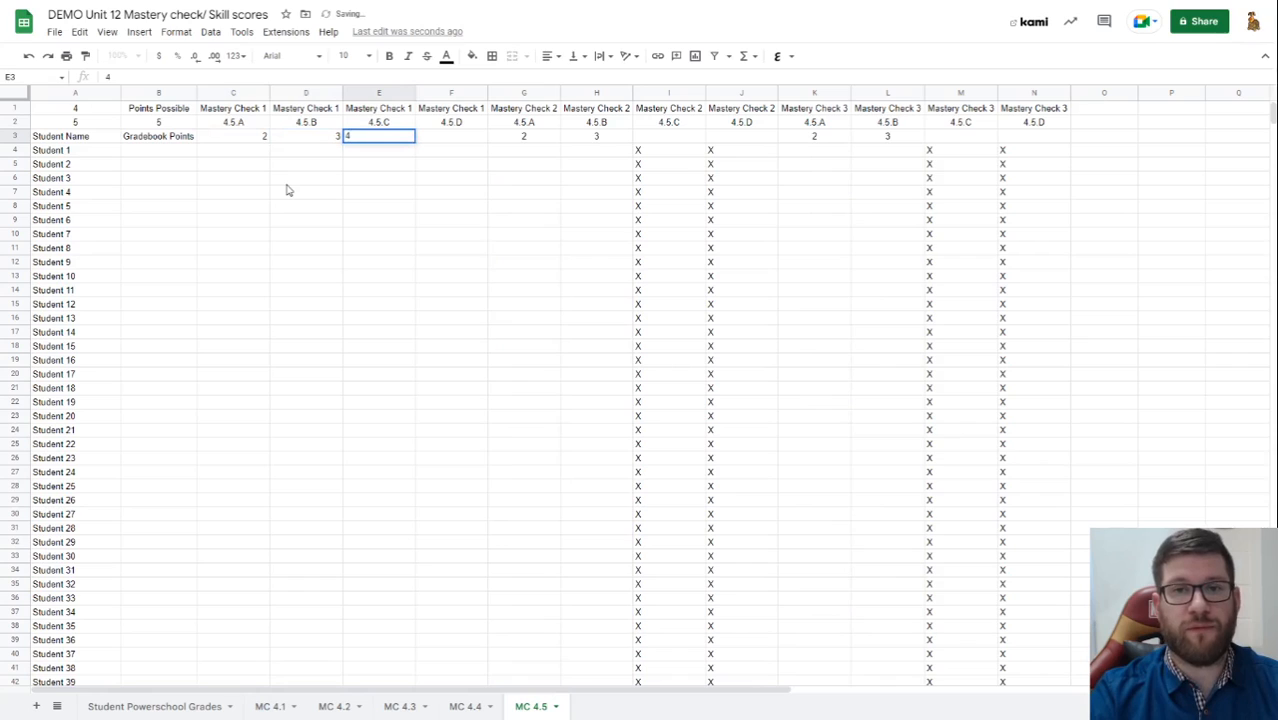
key("Tab")
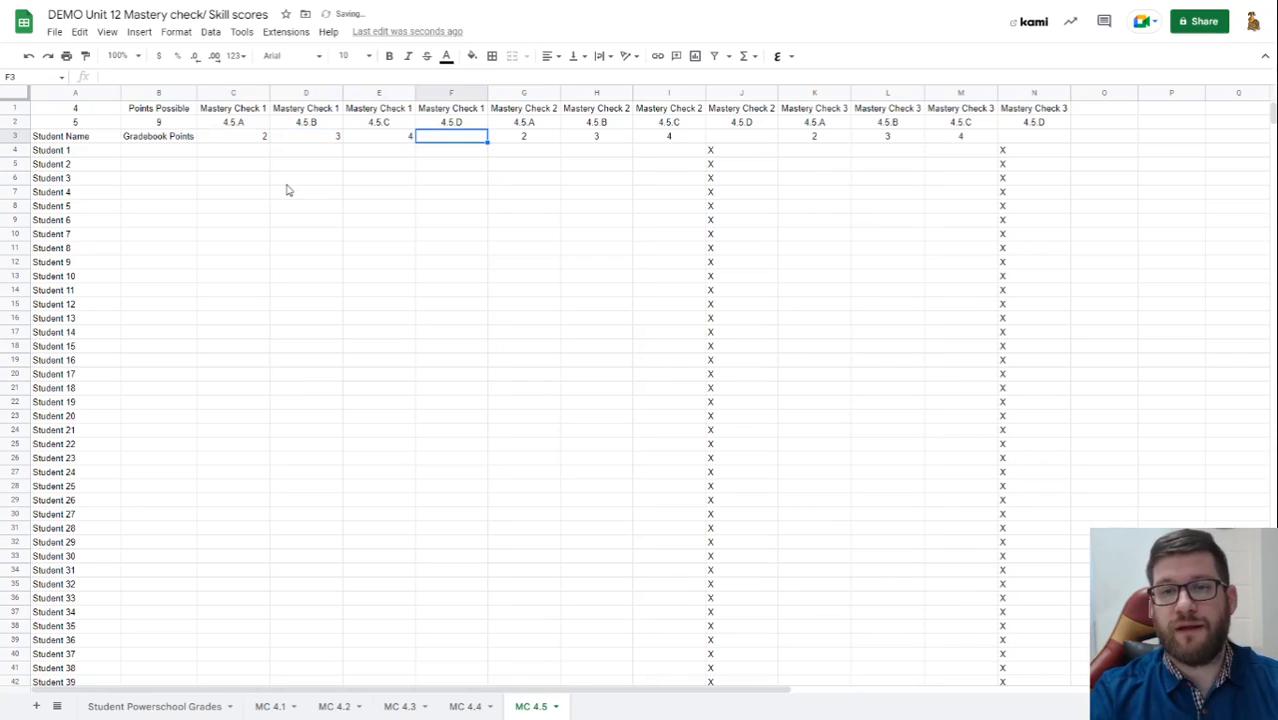
type("2")
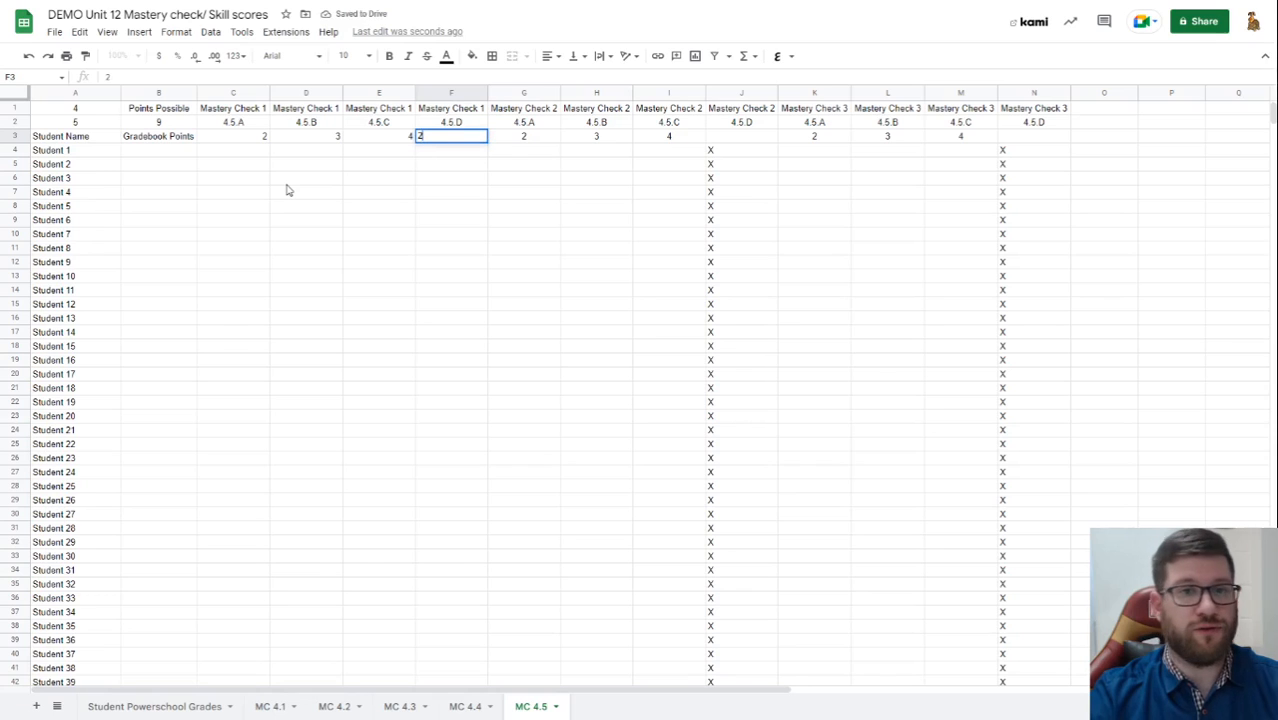
key("Left")
- Check the Points Possible formula in B2 of the MC 4.5 sheet
key("Up")
key("Left")
key("Left")
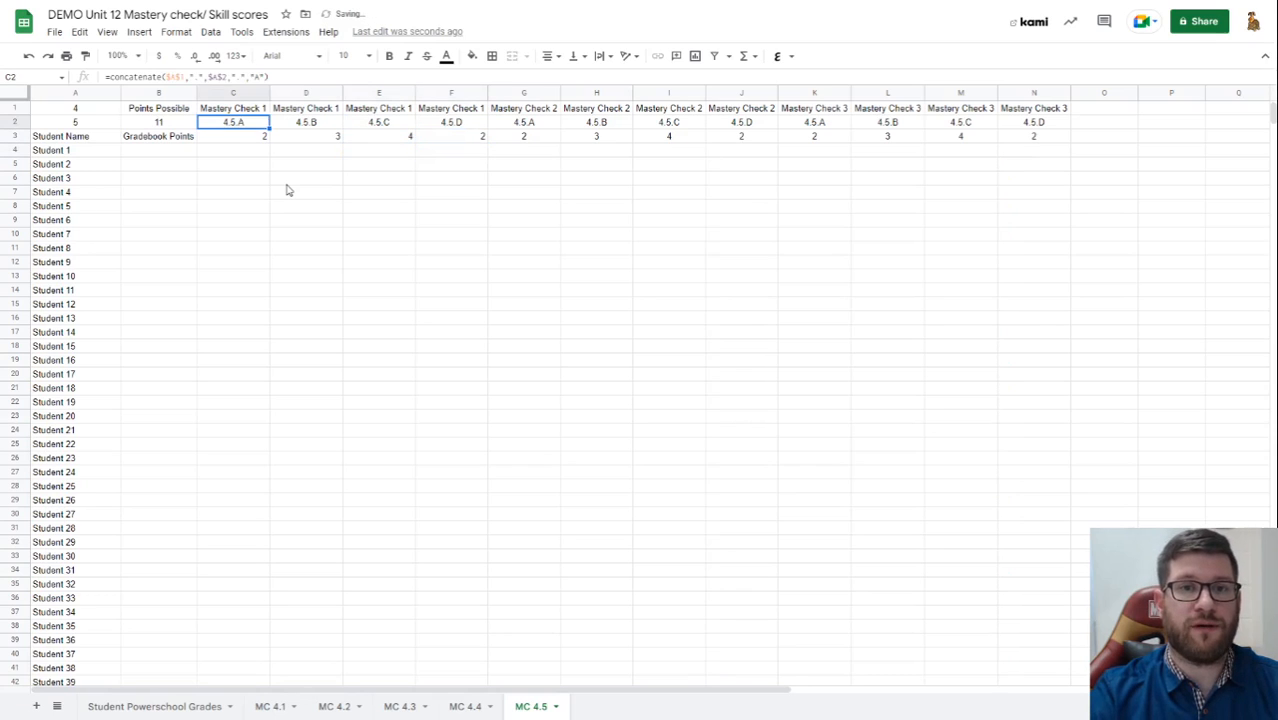
key("Left")
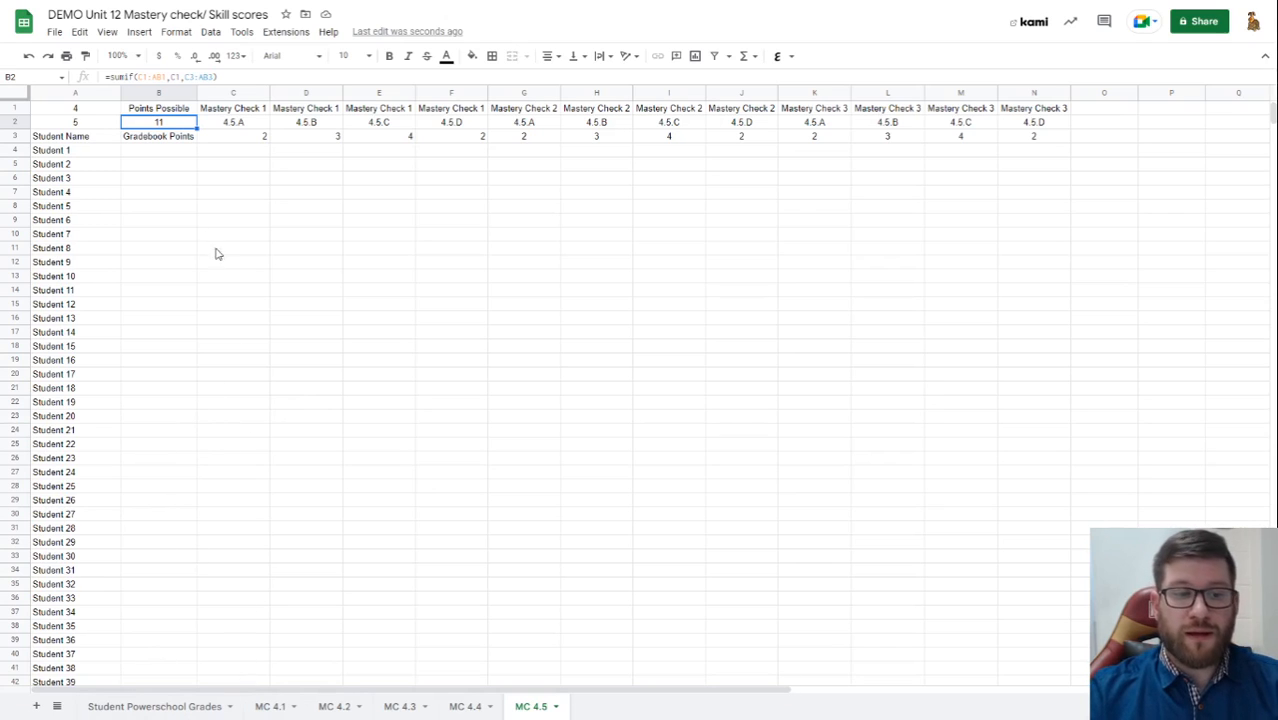
- Enter Student 1's Mastery Check 1 scores as 1, 2, 1 and 2 for skills 4.5.A to 4.5.D
left_click(232, 151)
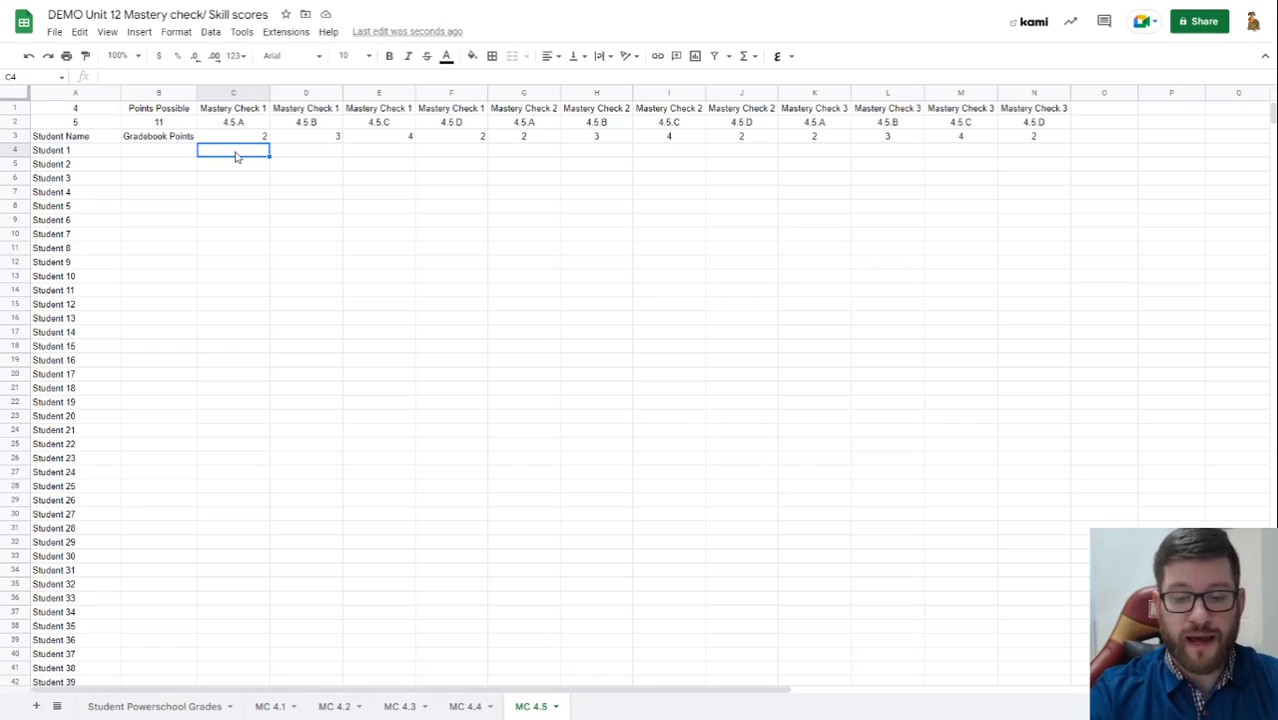
type("1")
key("Tab")
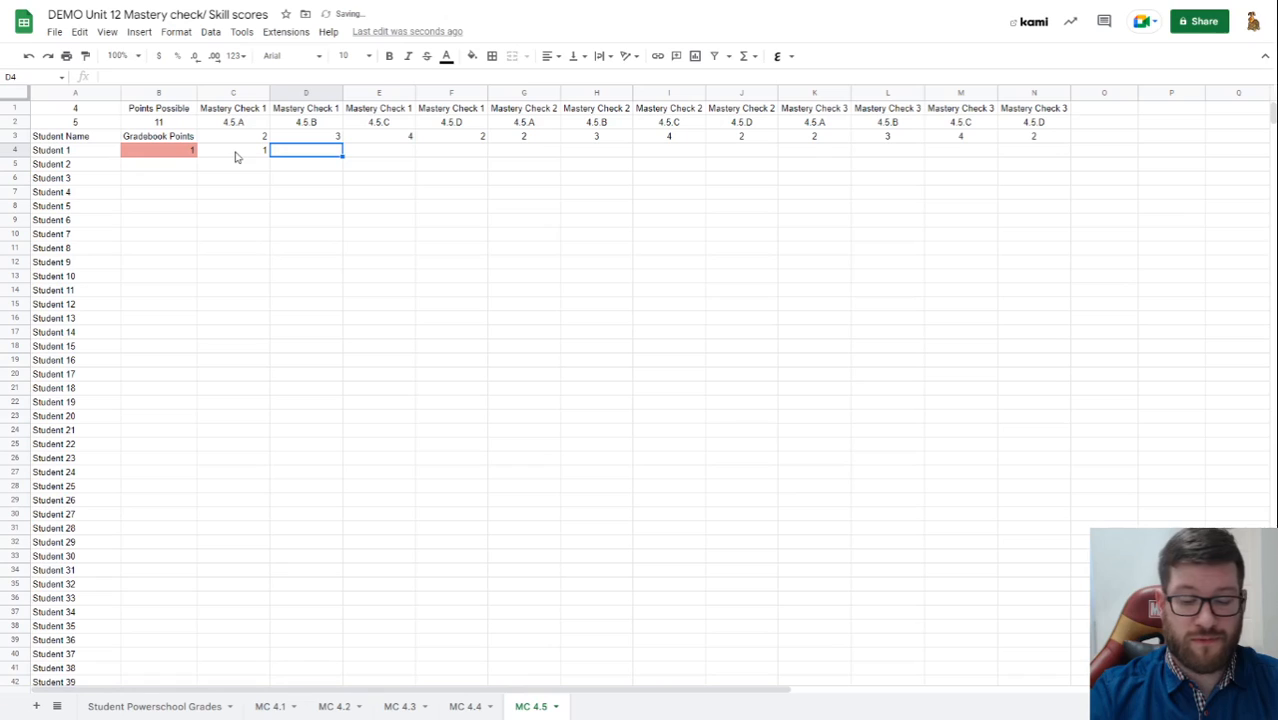
type("2")
key("Tab")
type("1")
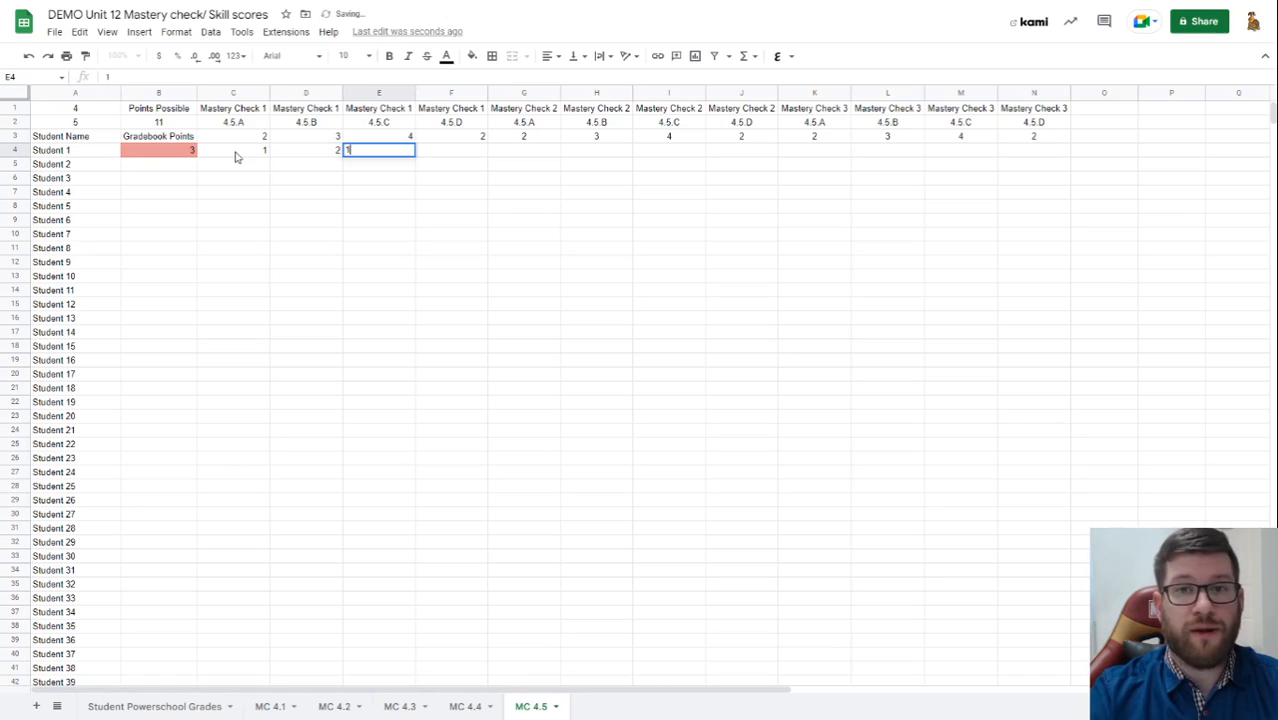
key("Tab")
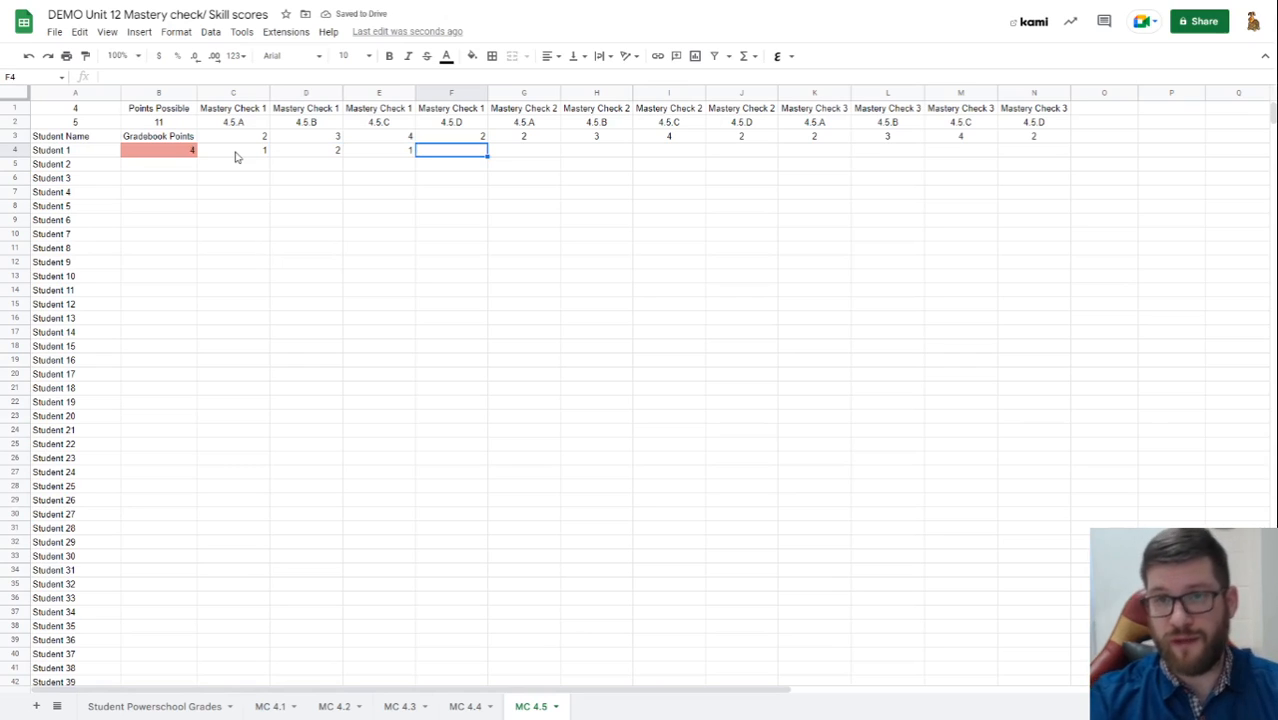
type("2")
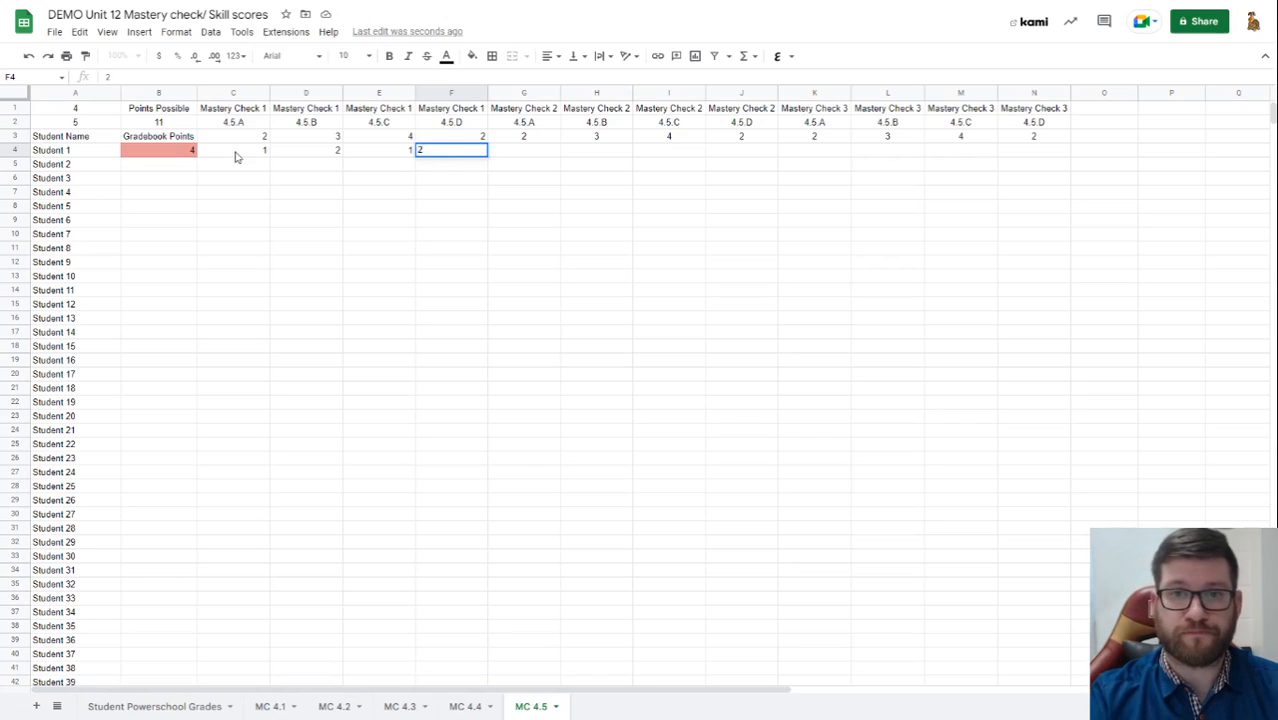
key("Return")
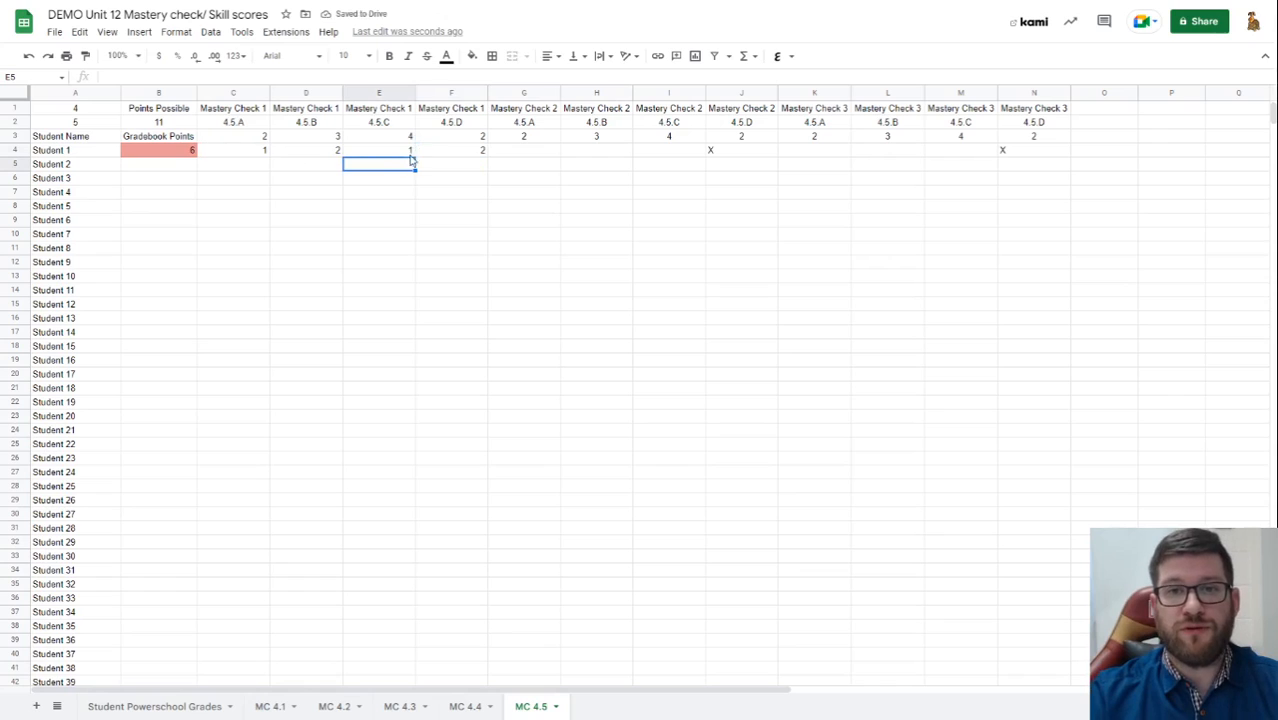
- Inspect Student 1's Gradebook Points formula in B4 and the Mastery Check 1 score for skill 4.5.D
left_click(181, 155)
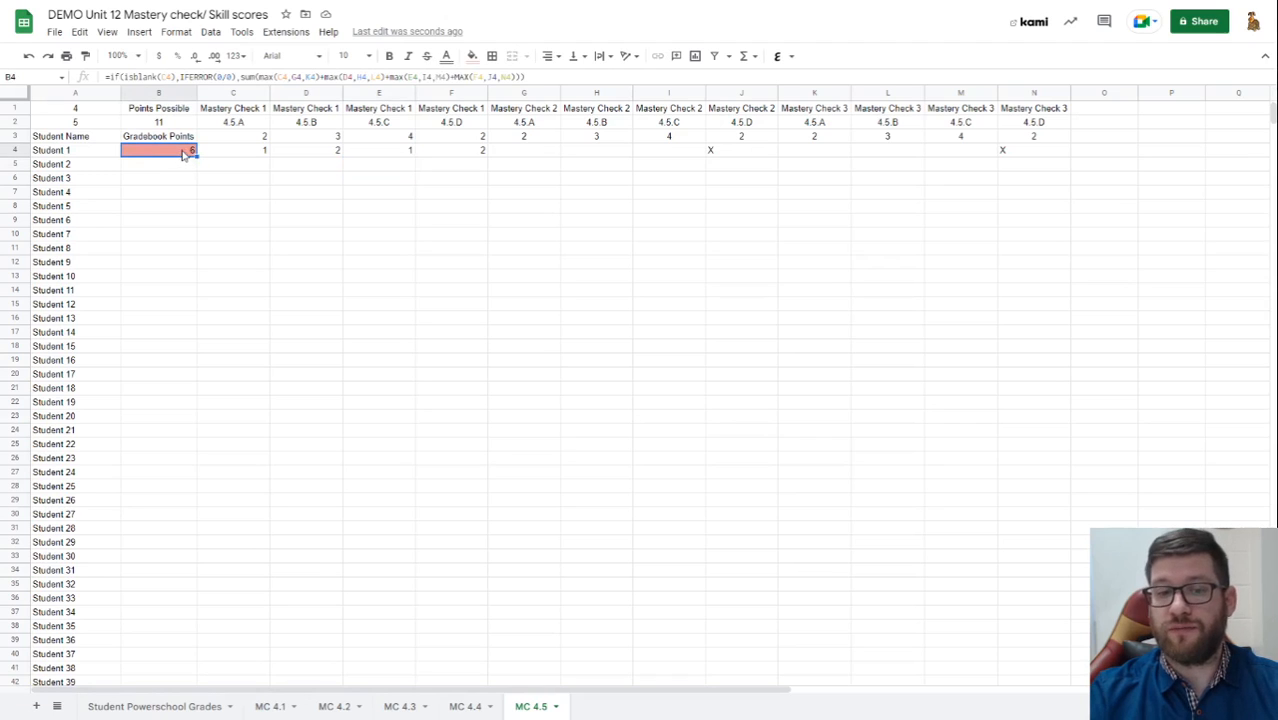
left_click(466, 153)
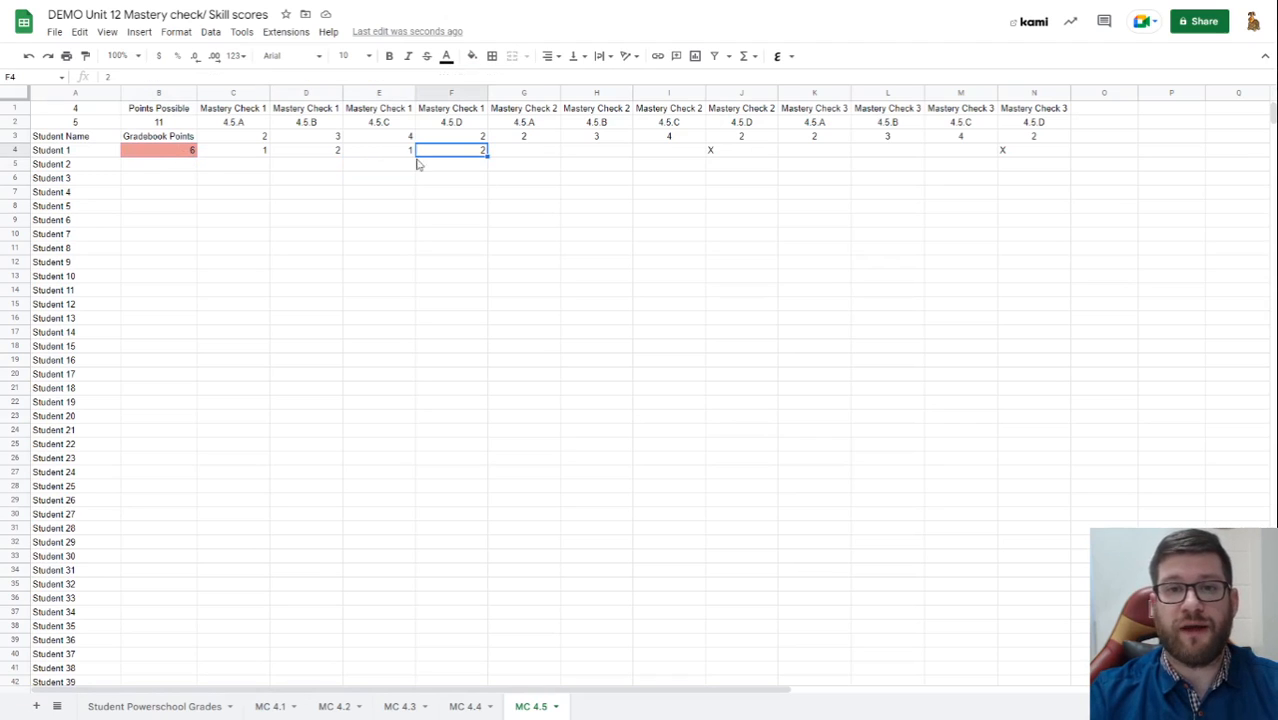
left_click(158, 156)
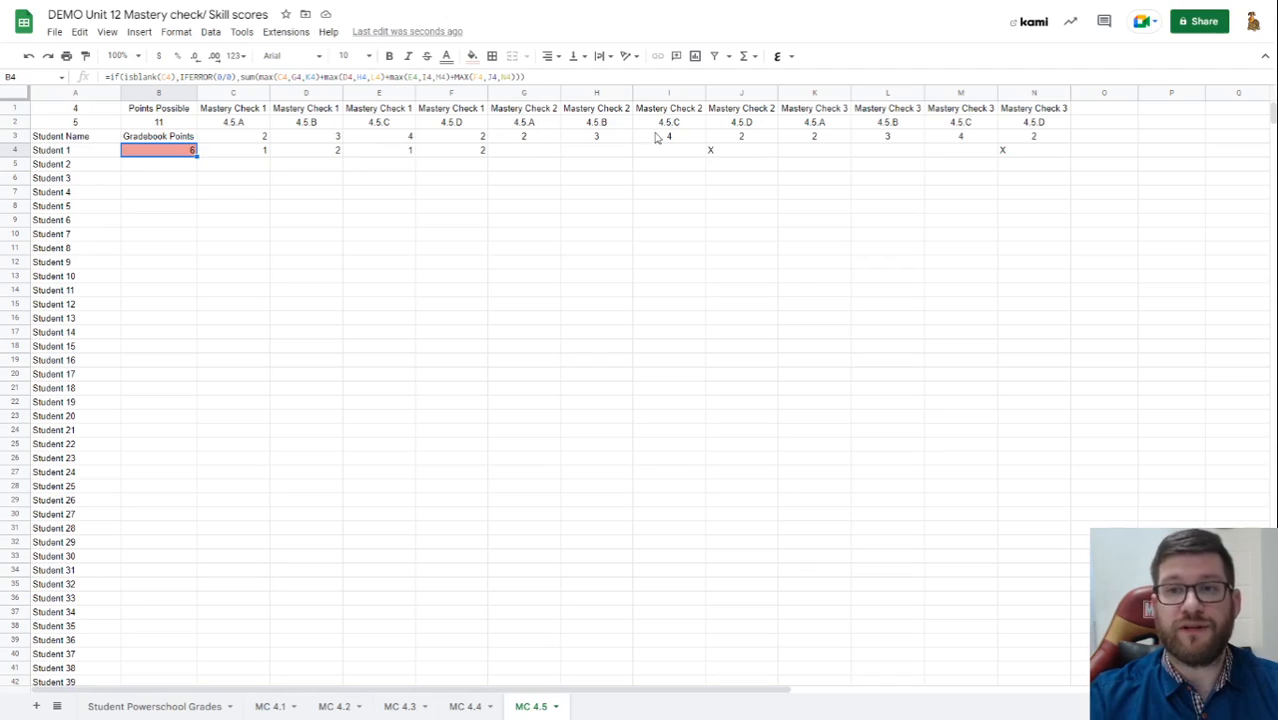
left_click(468, 151)
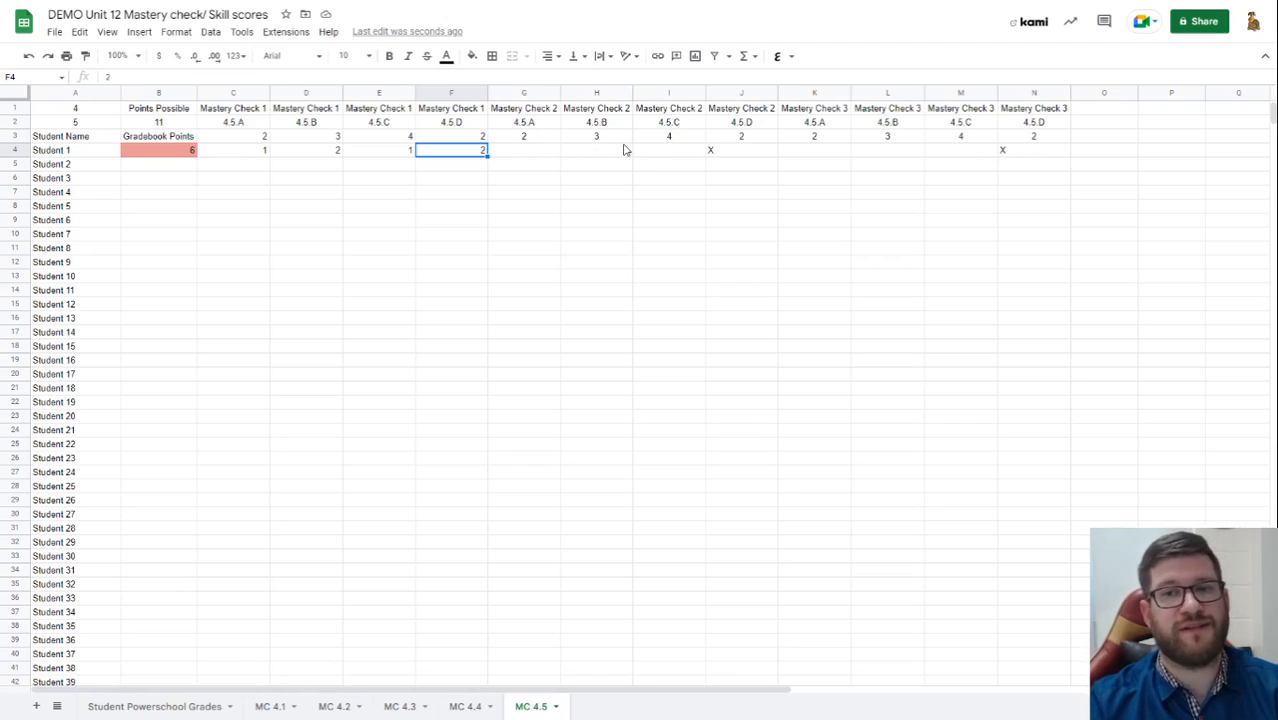
- Enter Student 1's Mastery Check 2 scores as 2 for 4.5.A, 0 for 4.5.B and 3 for 4.5.C
left_click(538, 154)
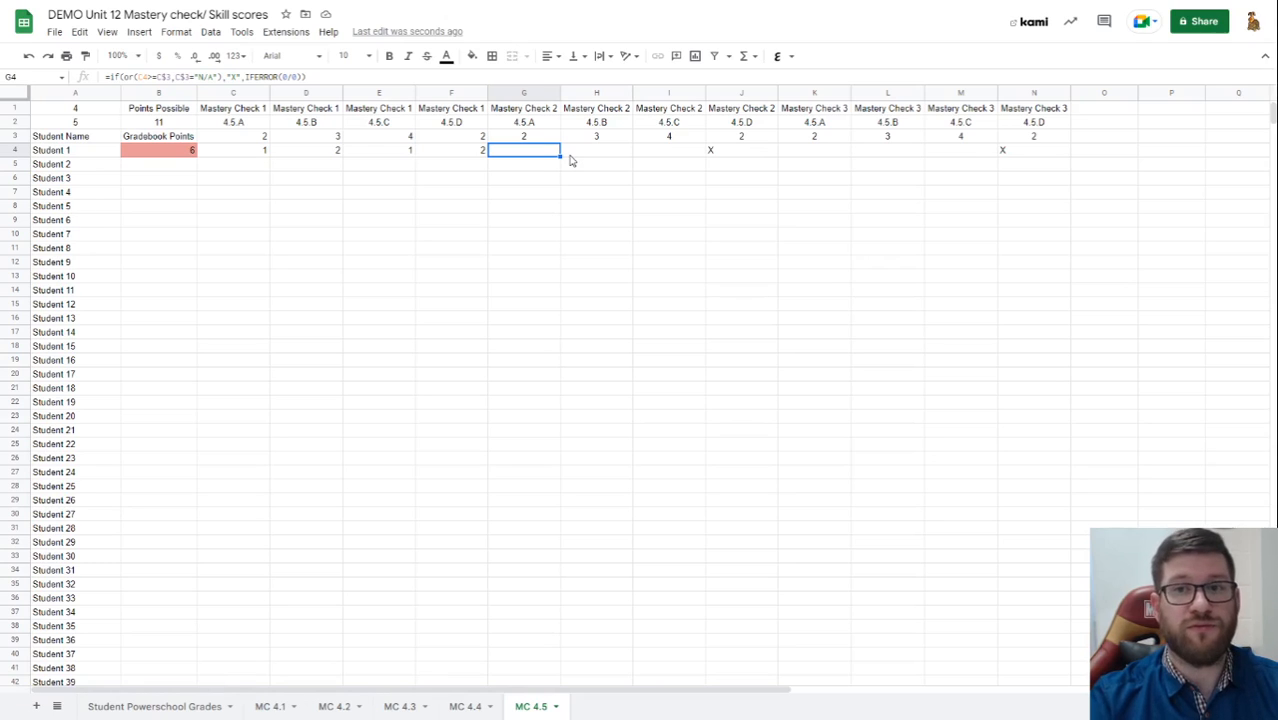
type("2")
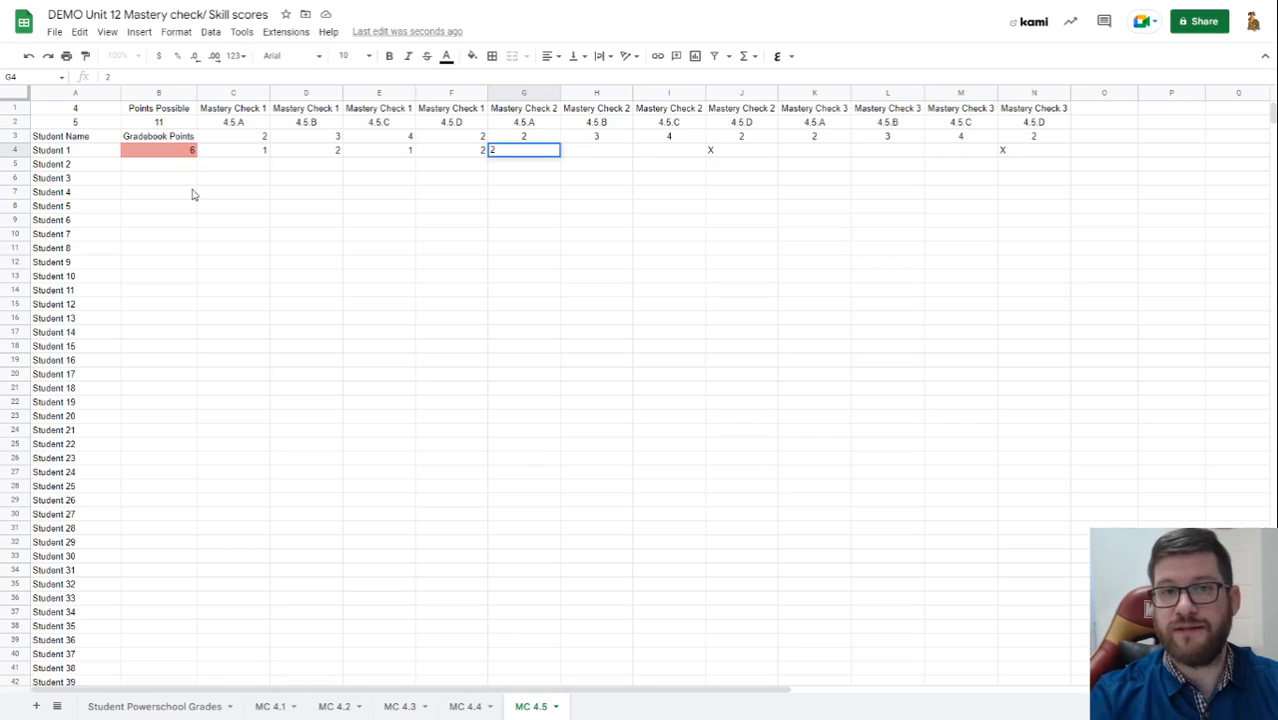
key("Tab")
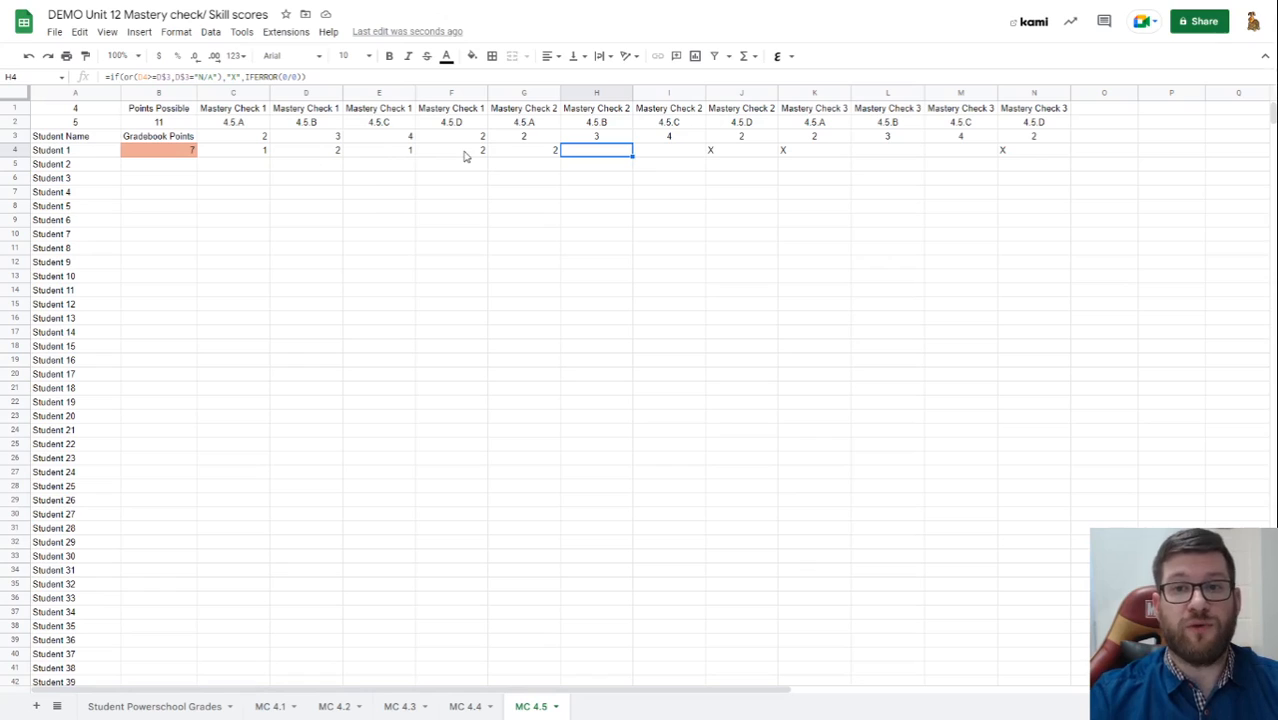
left_click(655, 158)
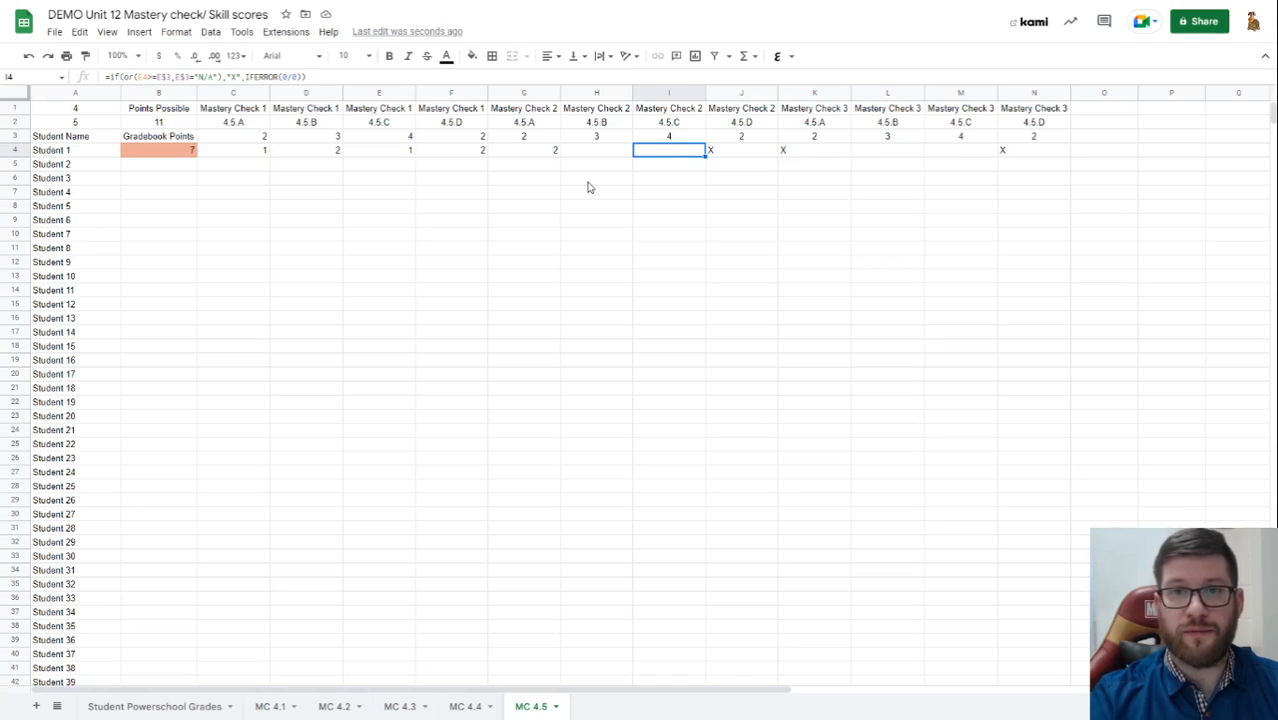
type("3")
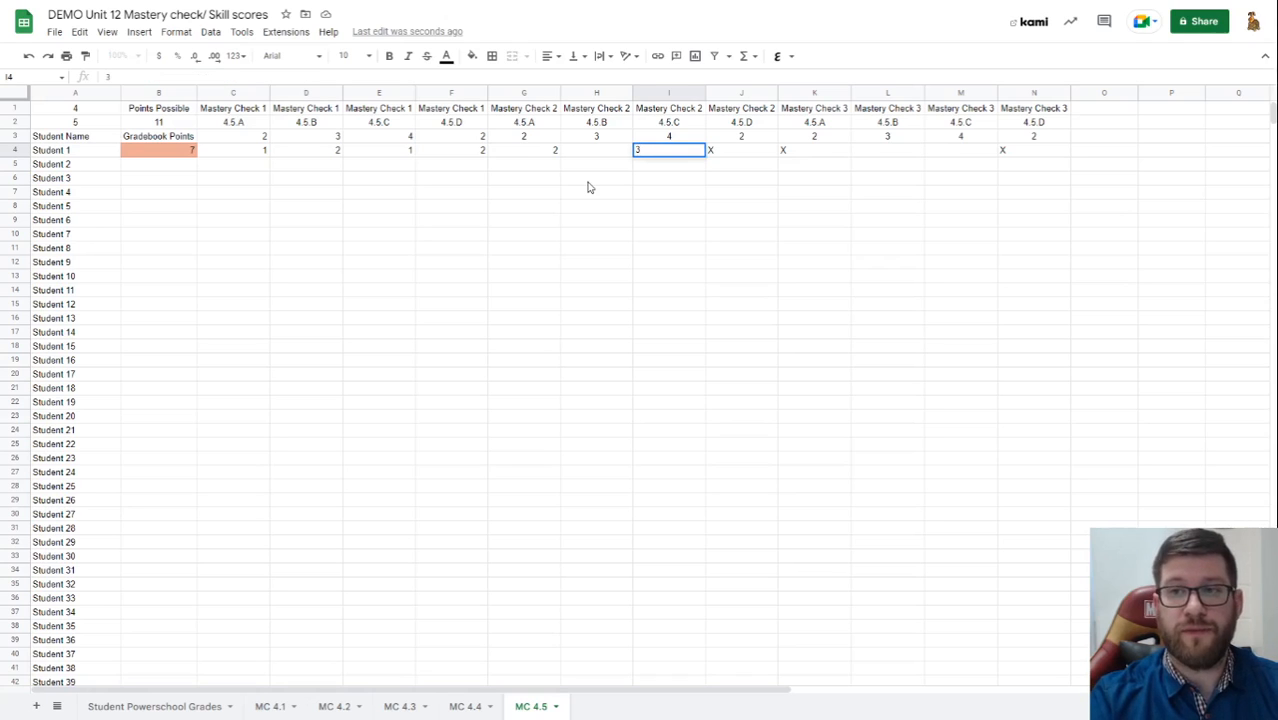
key("Left")
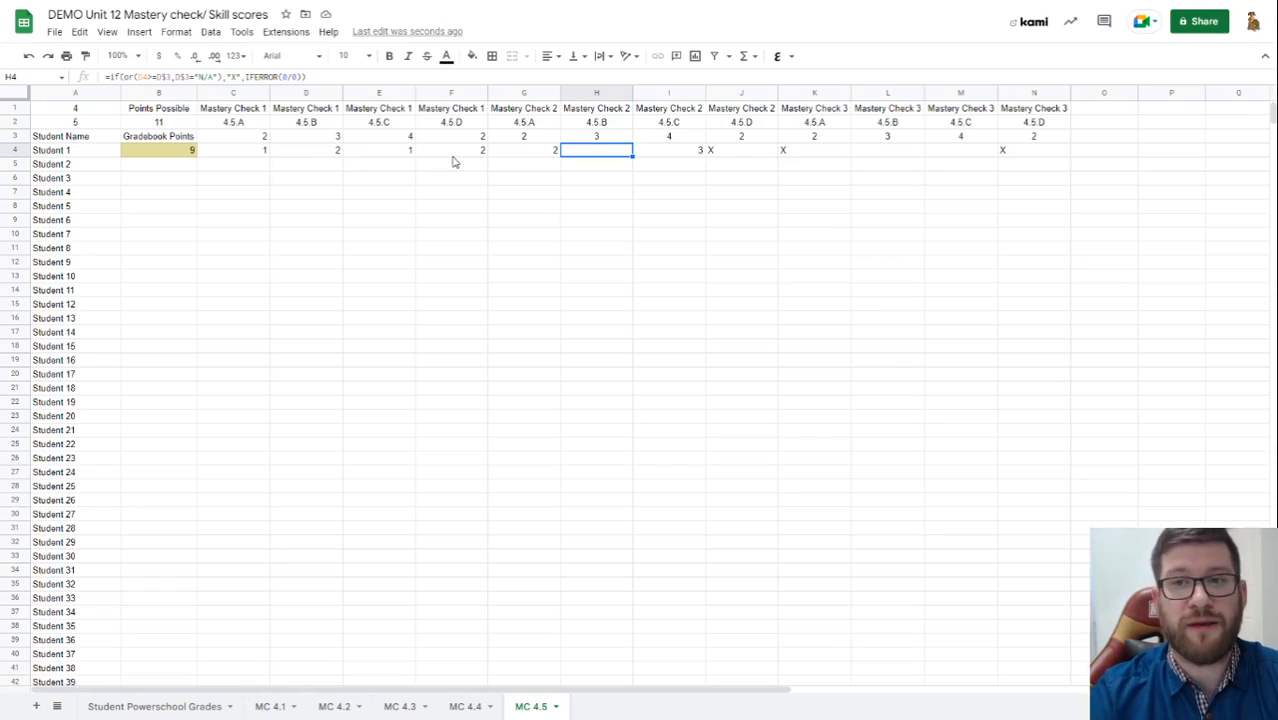
type("0")
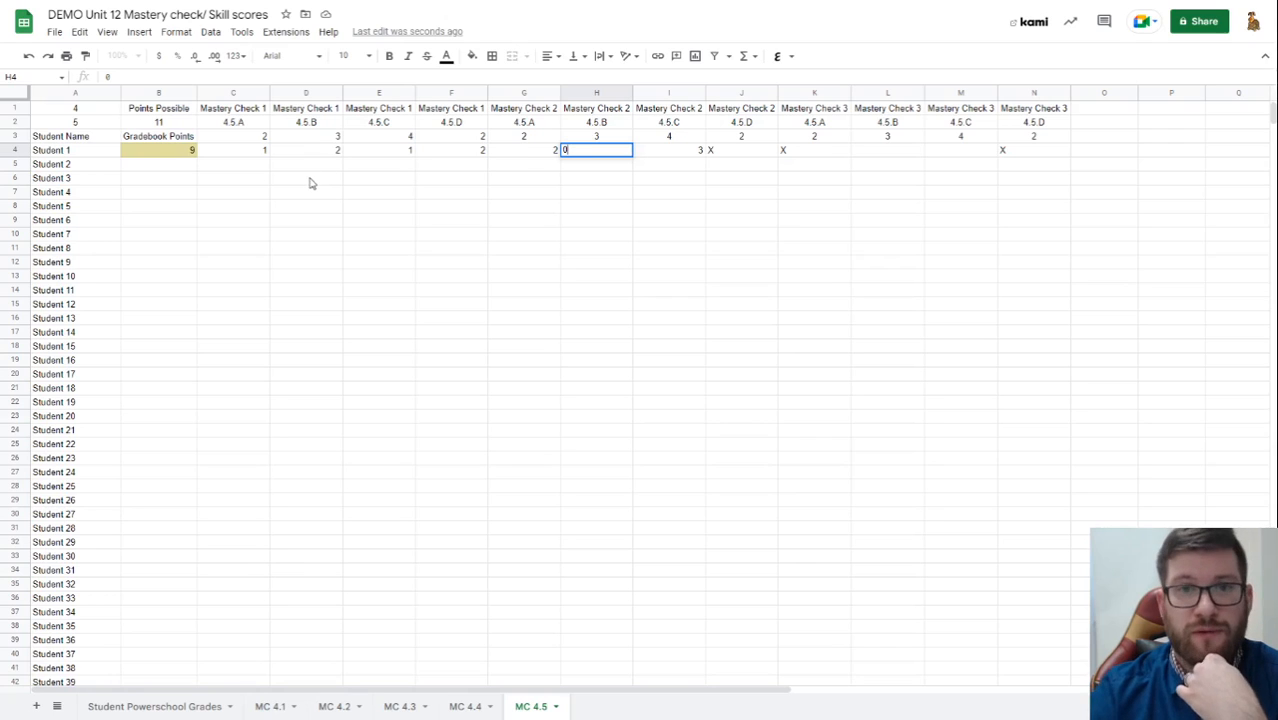
key("Tab")
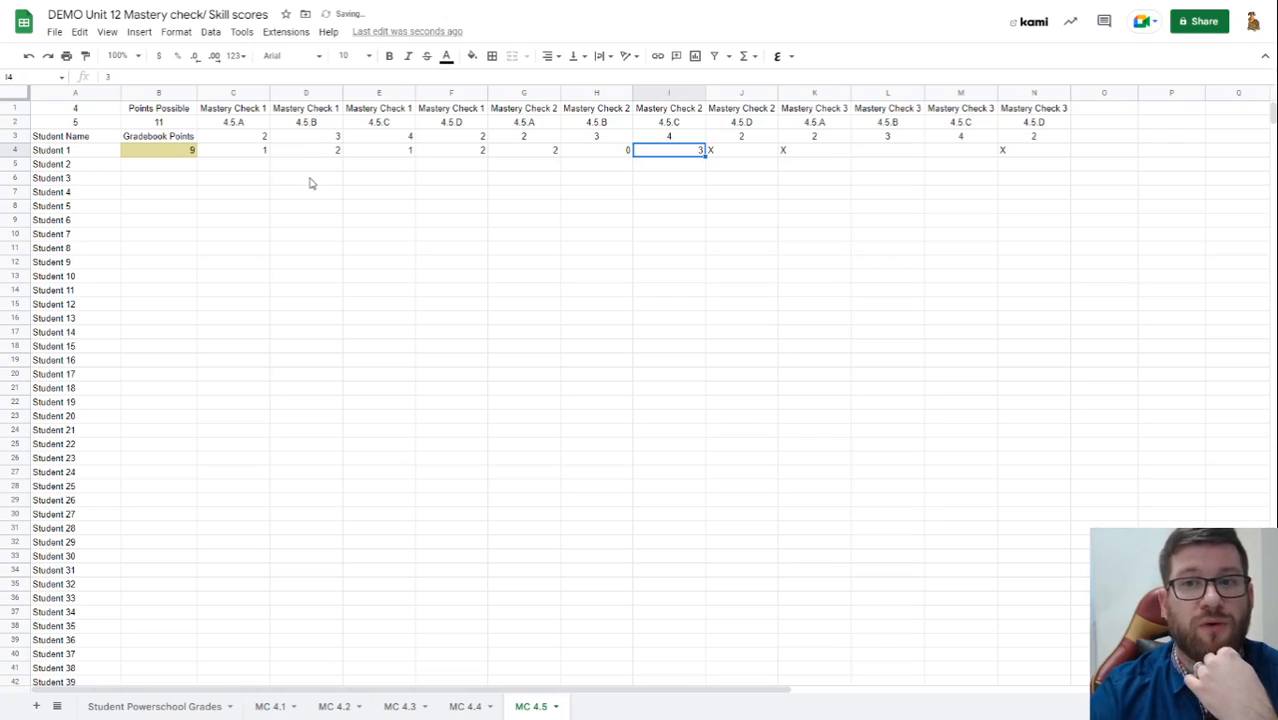
- Examine Student 1's scores and mastery marks across row 4, from Mastery Check 1 through skill 4.5.B of Mastery Check 3
key("Left")
key("Left")
key("Left")
key("Left")
key("Left")
key("Right")
key("Right")
key("Right")
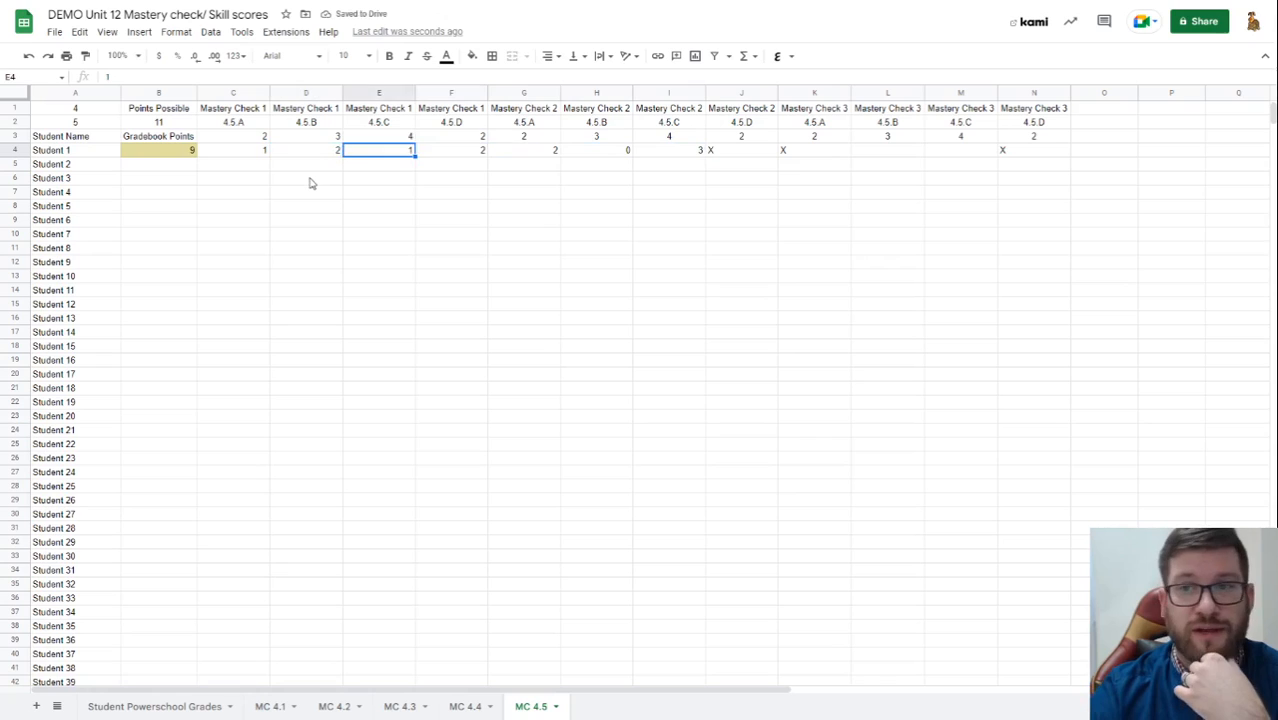
key("Right")
key("Right")
key("Right")
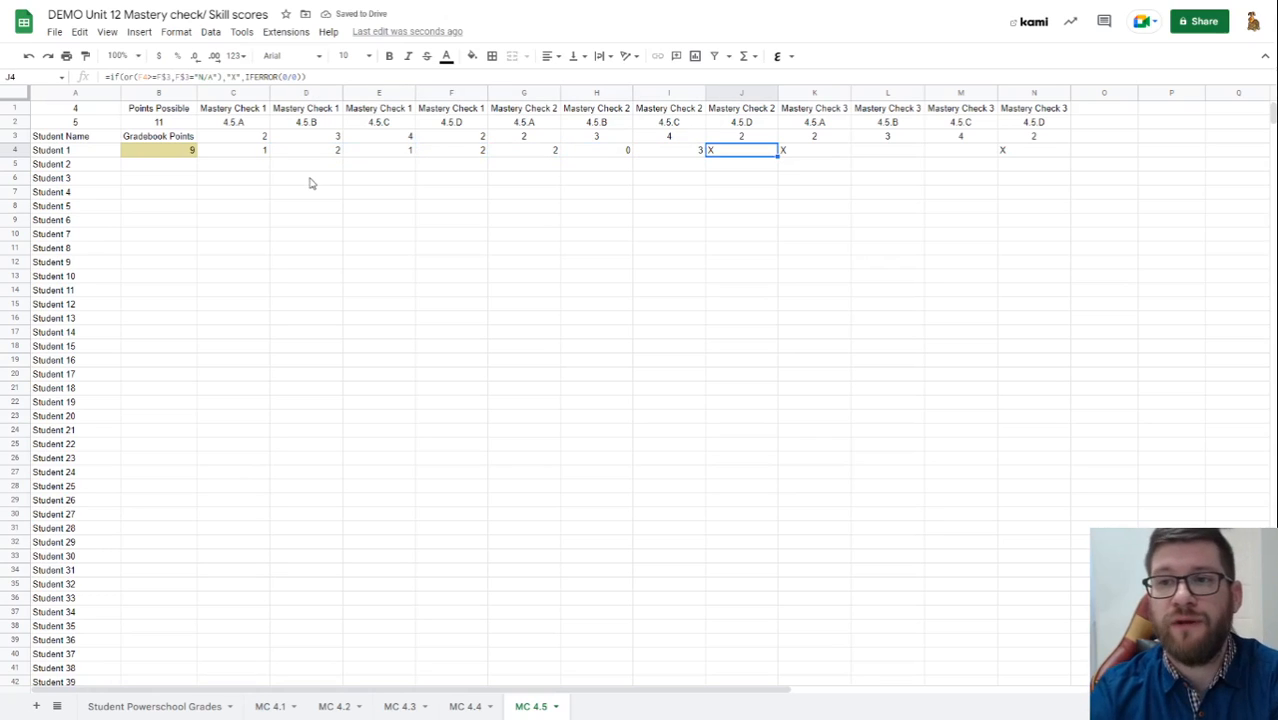
key("Right")
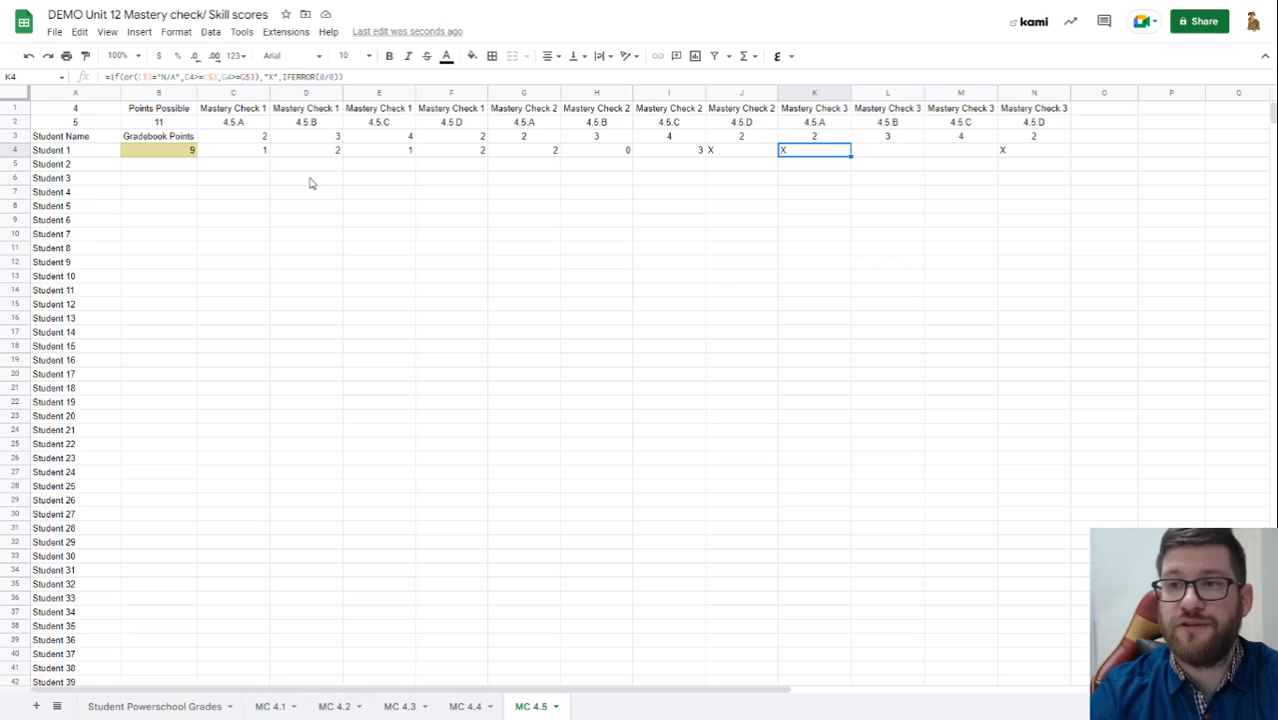
key("Right")
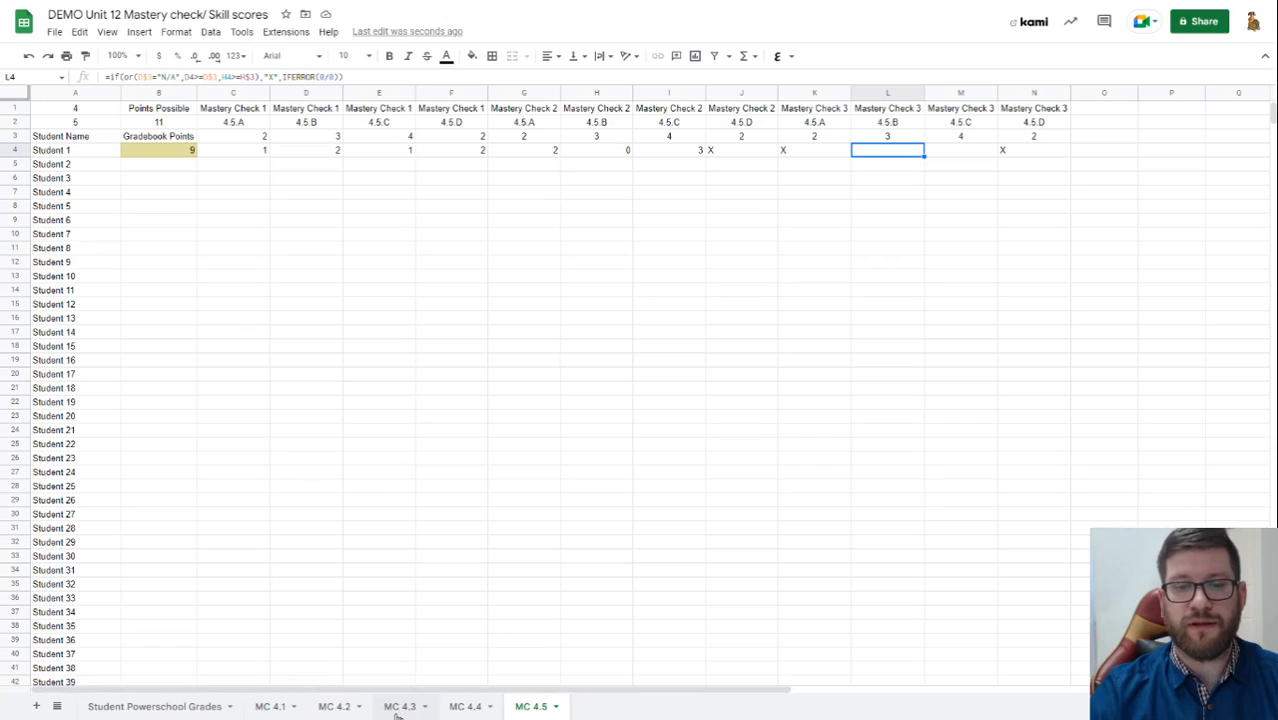
- View the MC 4.1 sheet and examine its collected grades in column B of the Student Powerschool Grades sheet
left_click(334, 707)
left_click(270, 707)
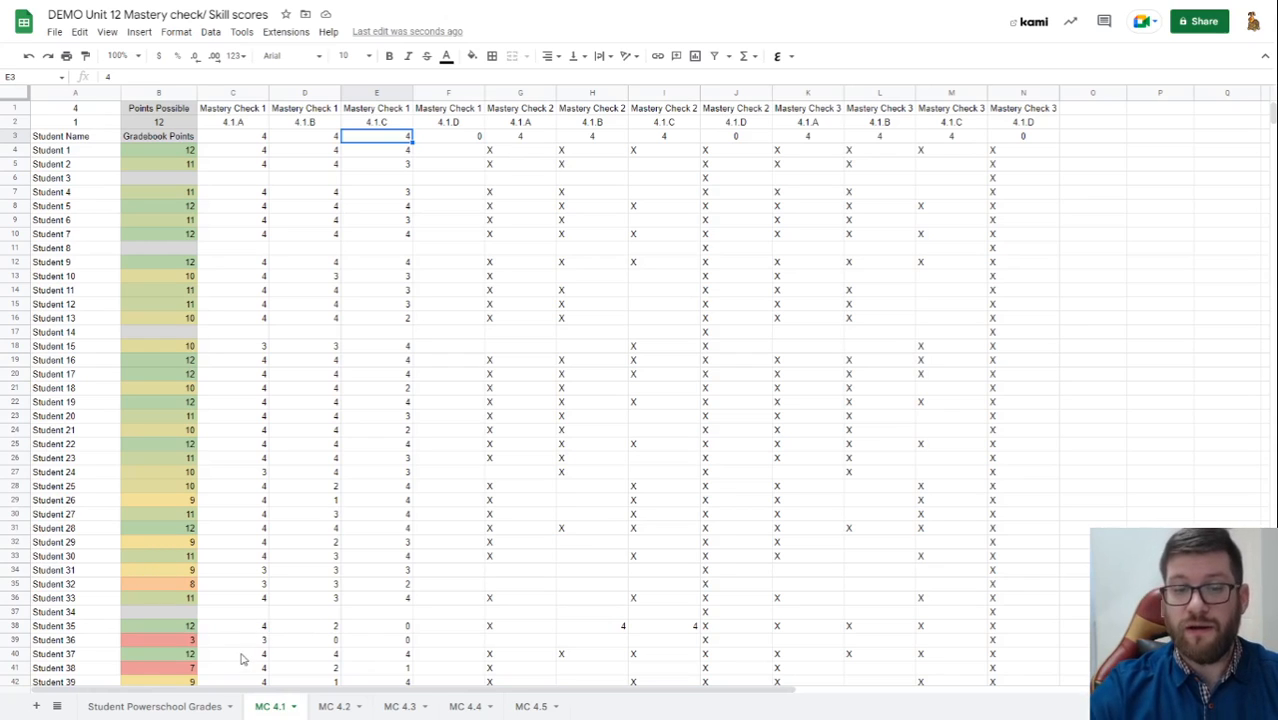
left_click(181, 707)
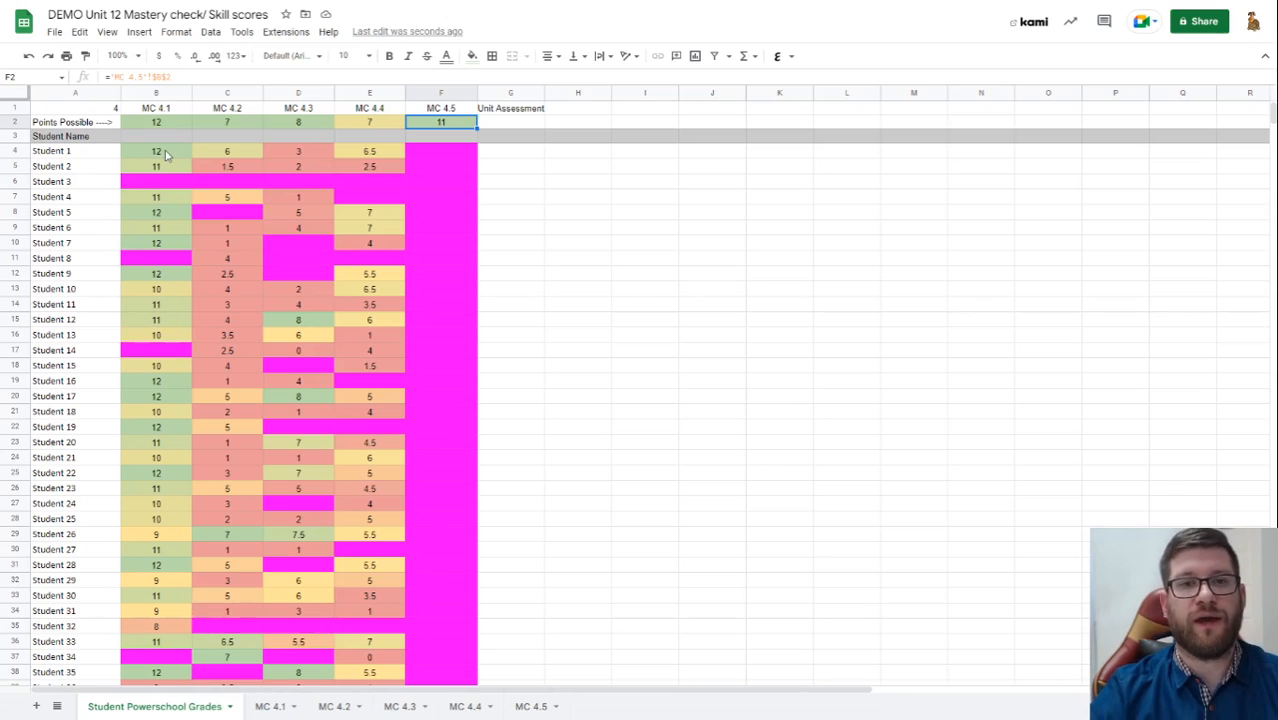
mouse_move(166, 152)
left_mouse_down()
mouse_move(158, 638)
mouse_move(155, 672)
mouse_move(139, 311)
mouse_move(171, 165)
mouse_move(156, 241)
mouse_move(150, 652)
mouse_move(132, 685)
mouse_move(145, 662)
left_mouse_up()
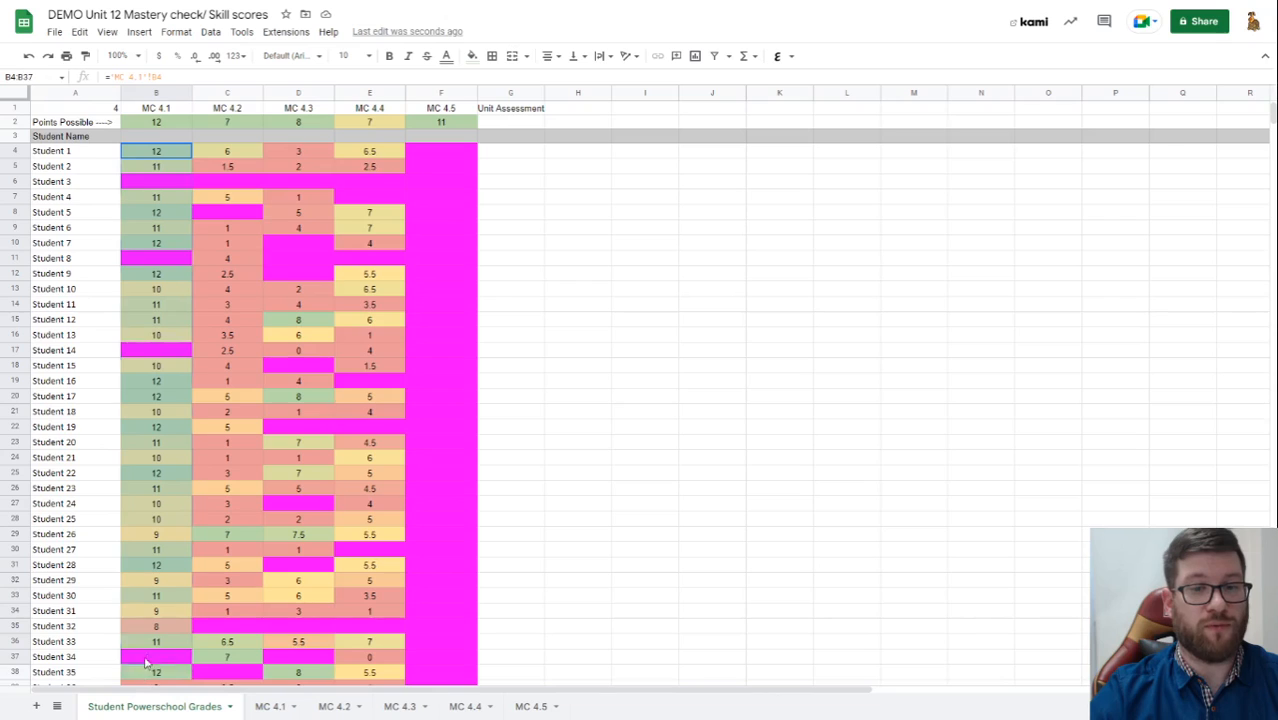
scroll(160, 600, "down", 4)
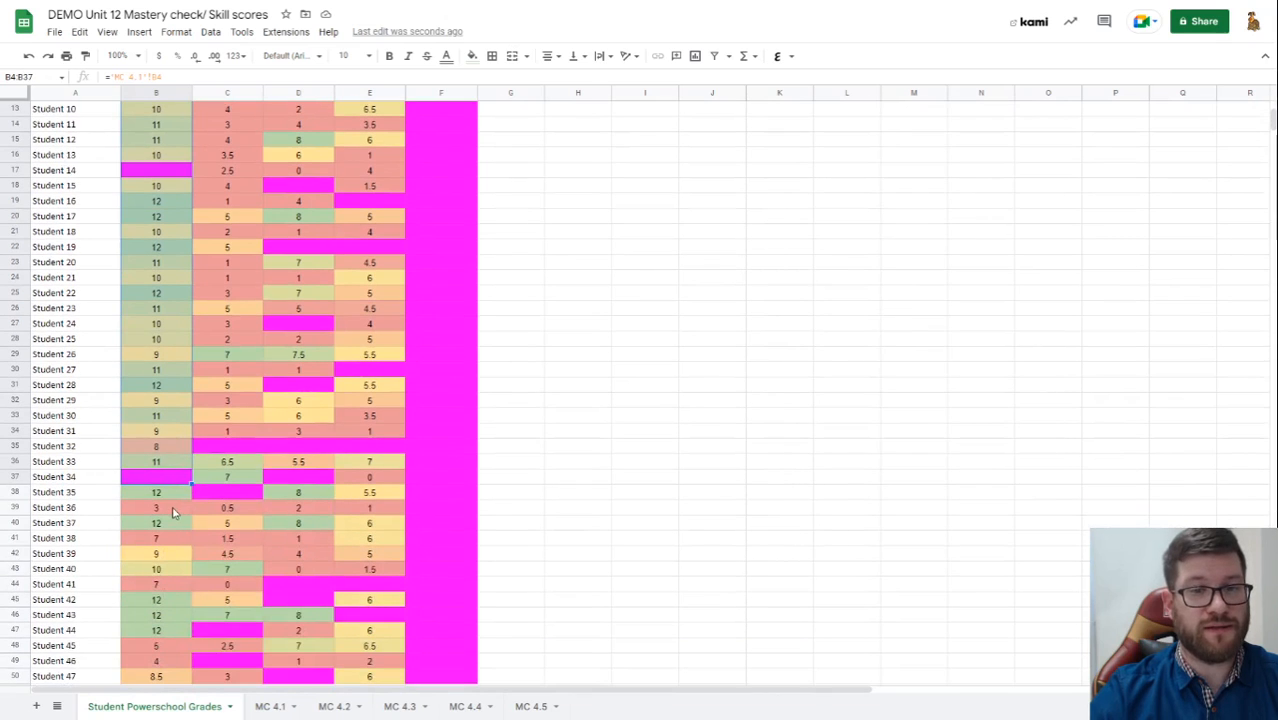
- Examine the color-coded MC 4.1 grades for Students 33 through 42, including their linked formulas
left_click(172, 508)
key("Up")
key("Up")
key("Up")
key("Down")
key("Down")
key("Down")
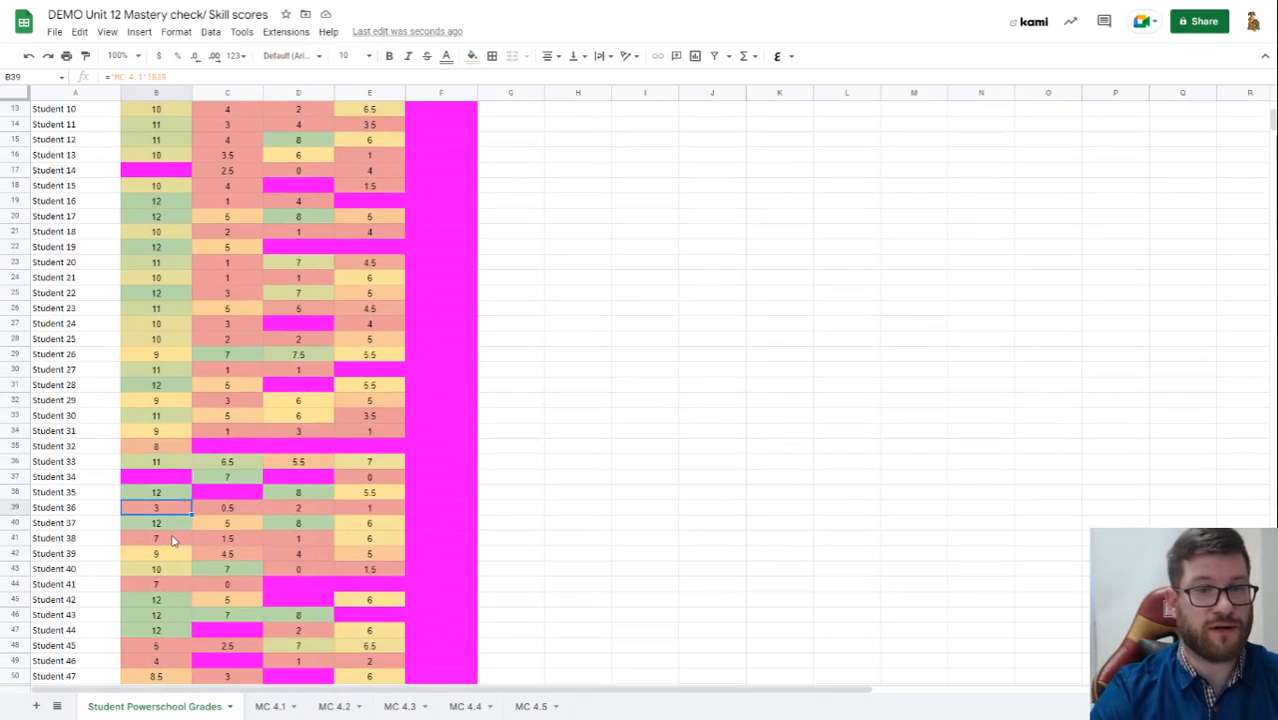
key("Down")
key("Down")
key("Down")
key("Down")
key("Down")
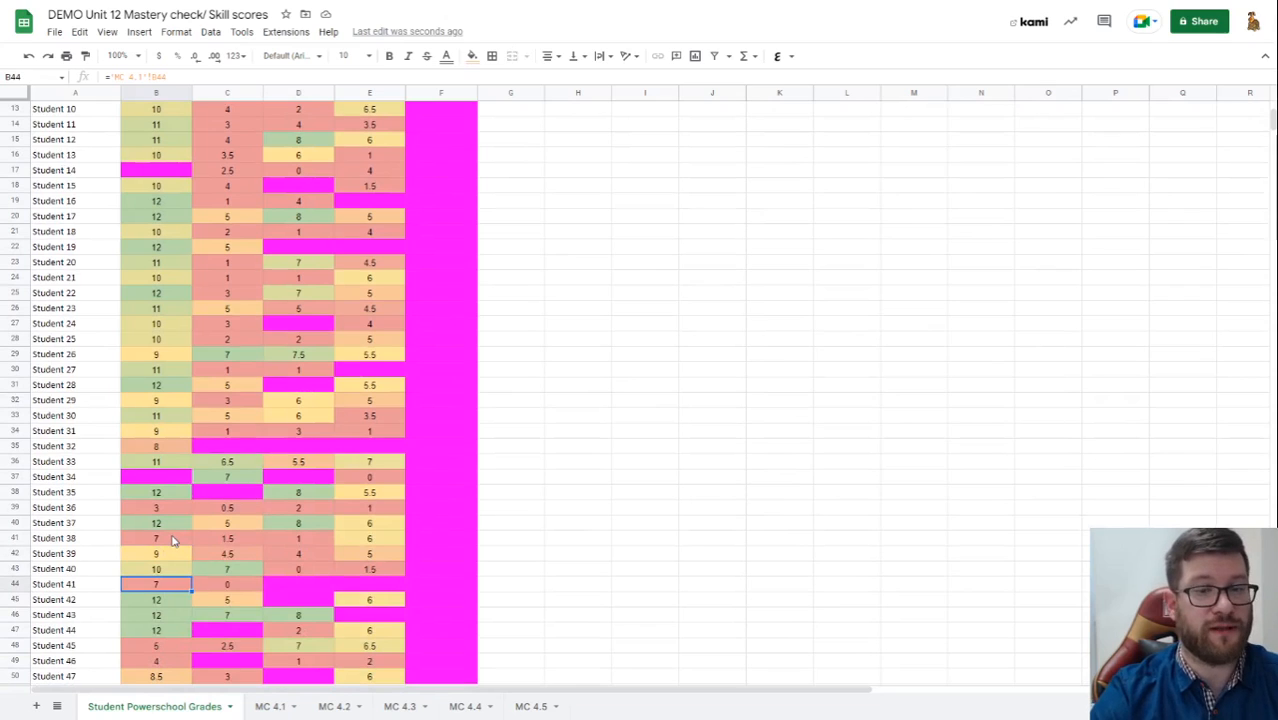
key("Down")
key("Up")
key("Up")
key("Up")
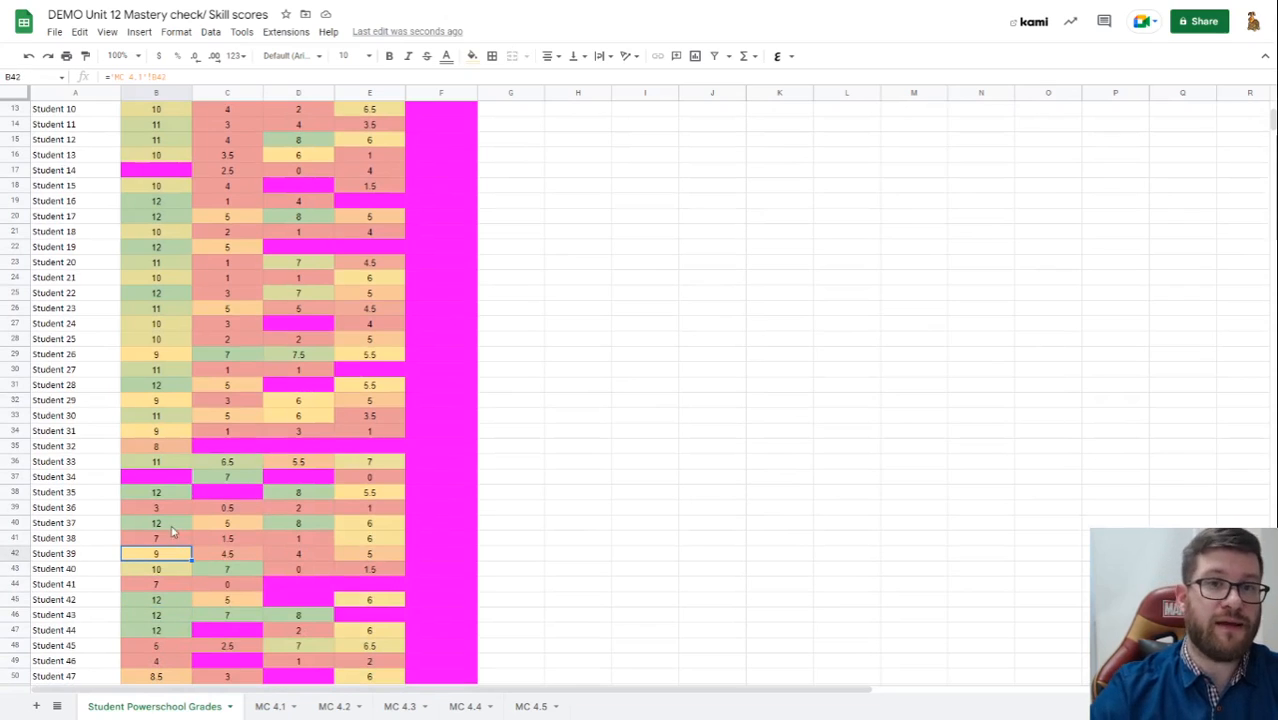
- Inspect the magenta missing-grade cells in the MC 4.1 column for Students 3, 8, 14 and 34
left_click(170, 175)
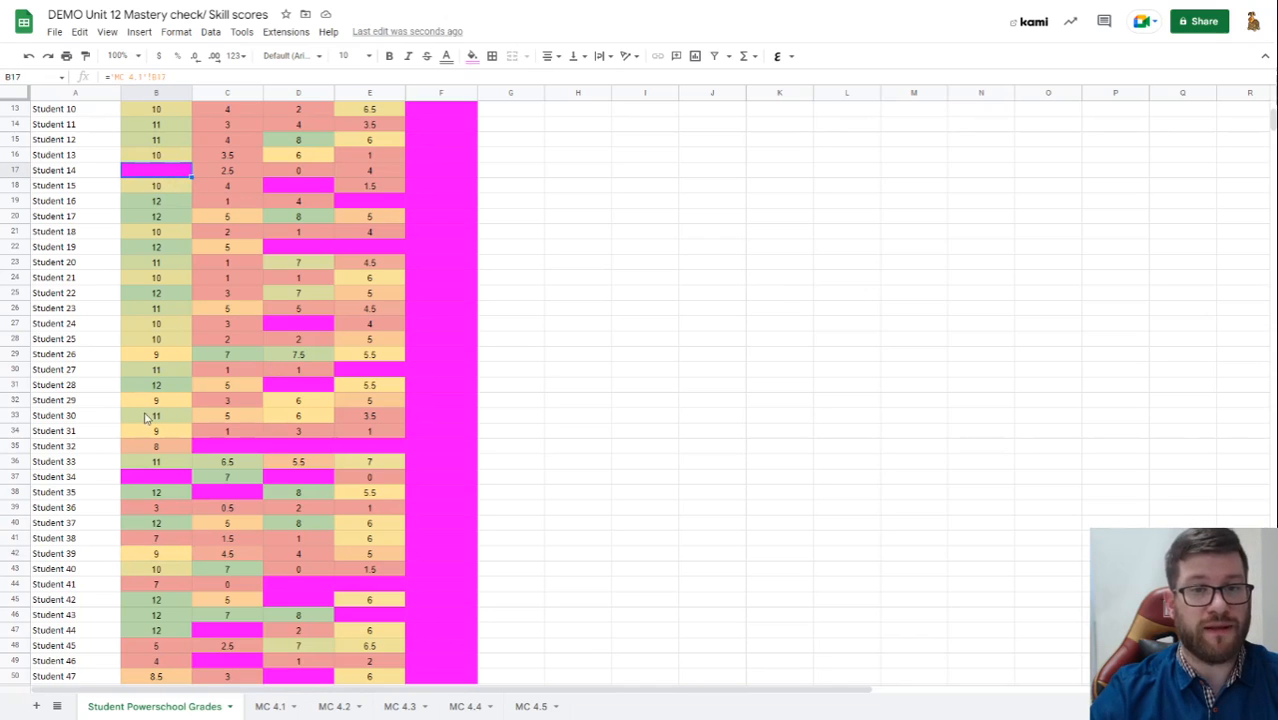
left_click(158, 481)
scroll(172, 553, "up", 4)
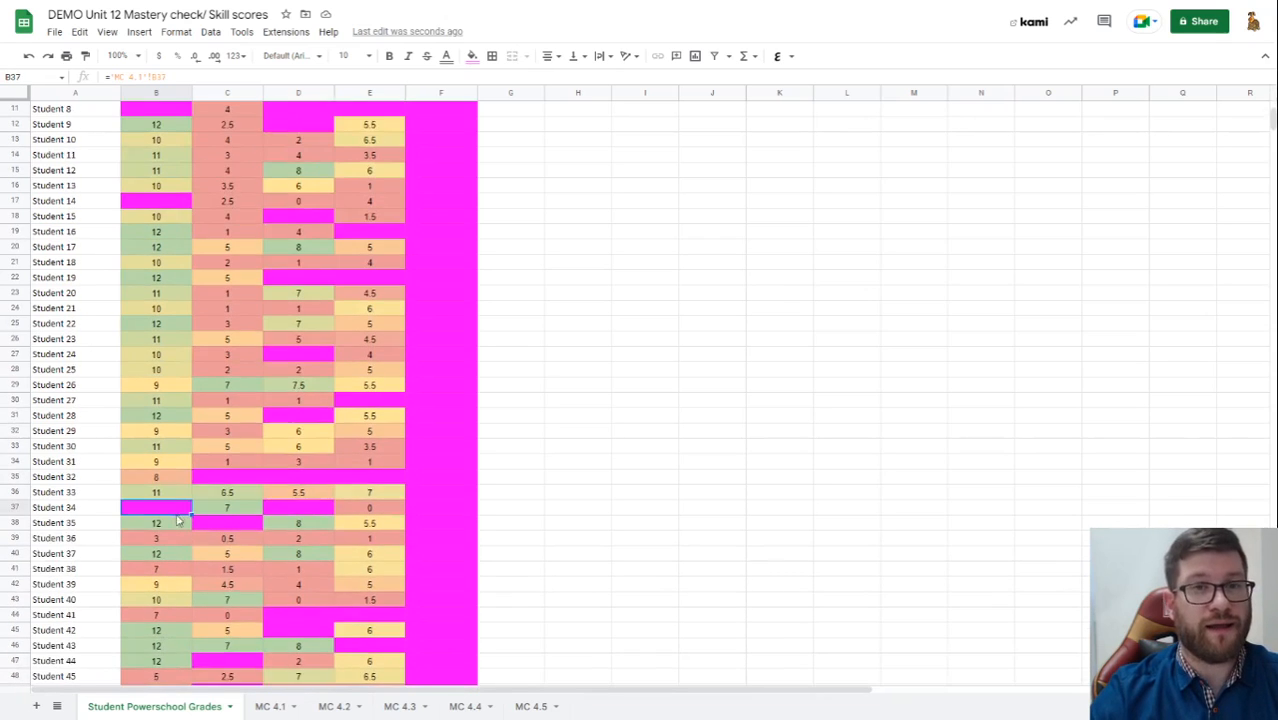
left_click(177, 262)
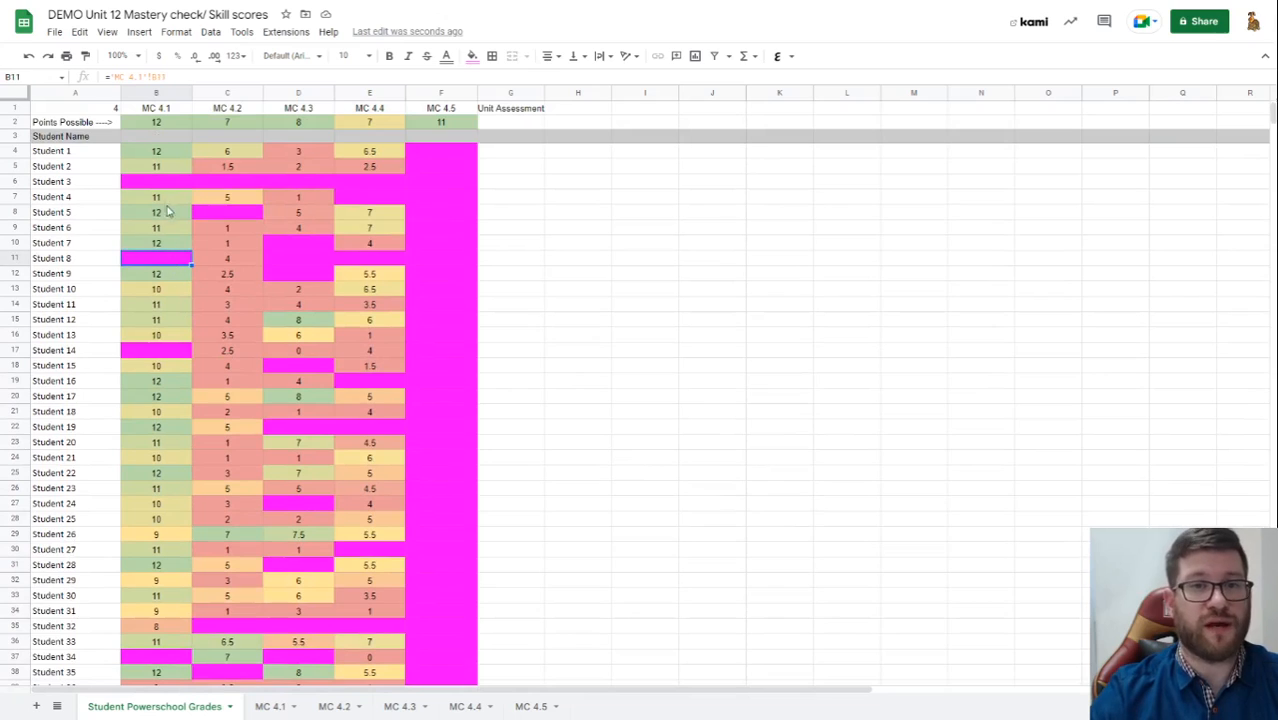
left_click(170, 183)
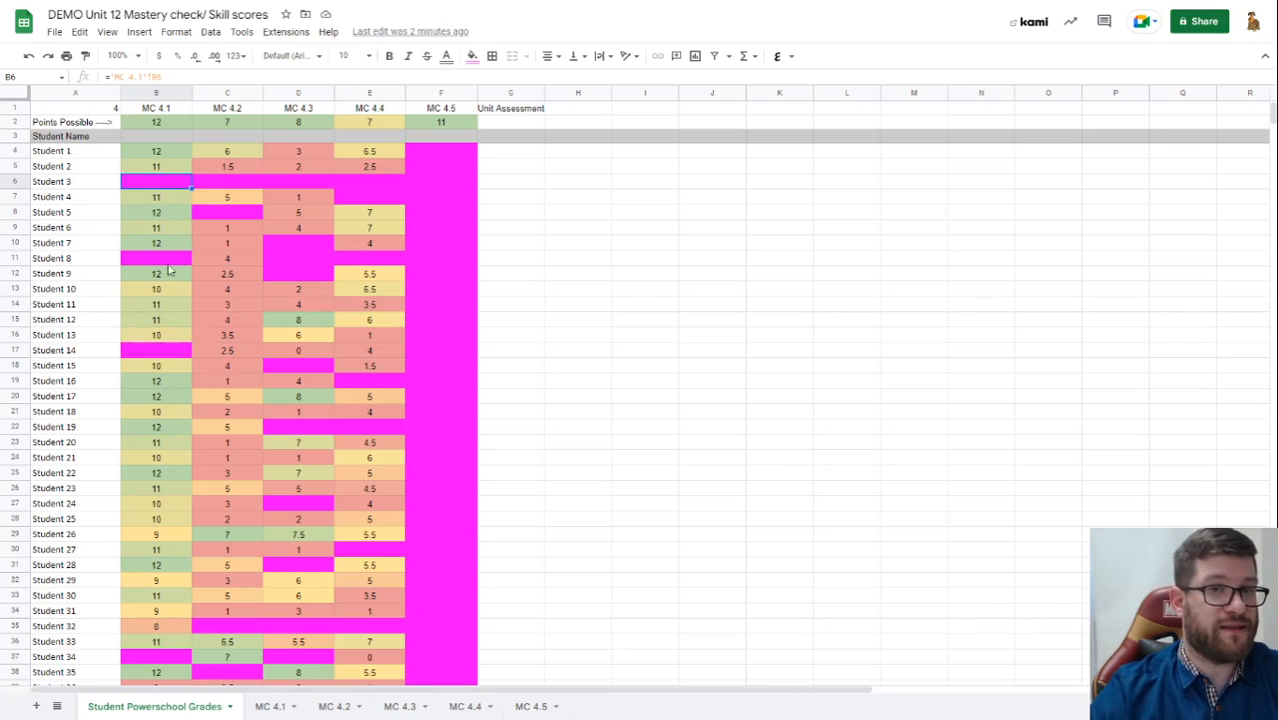
left_click(165, 260)
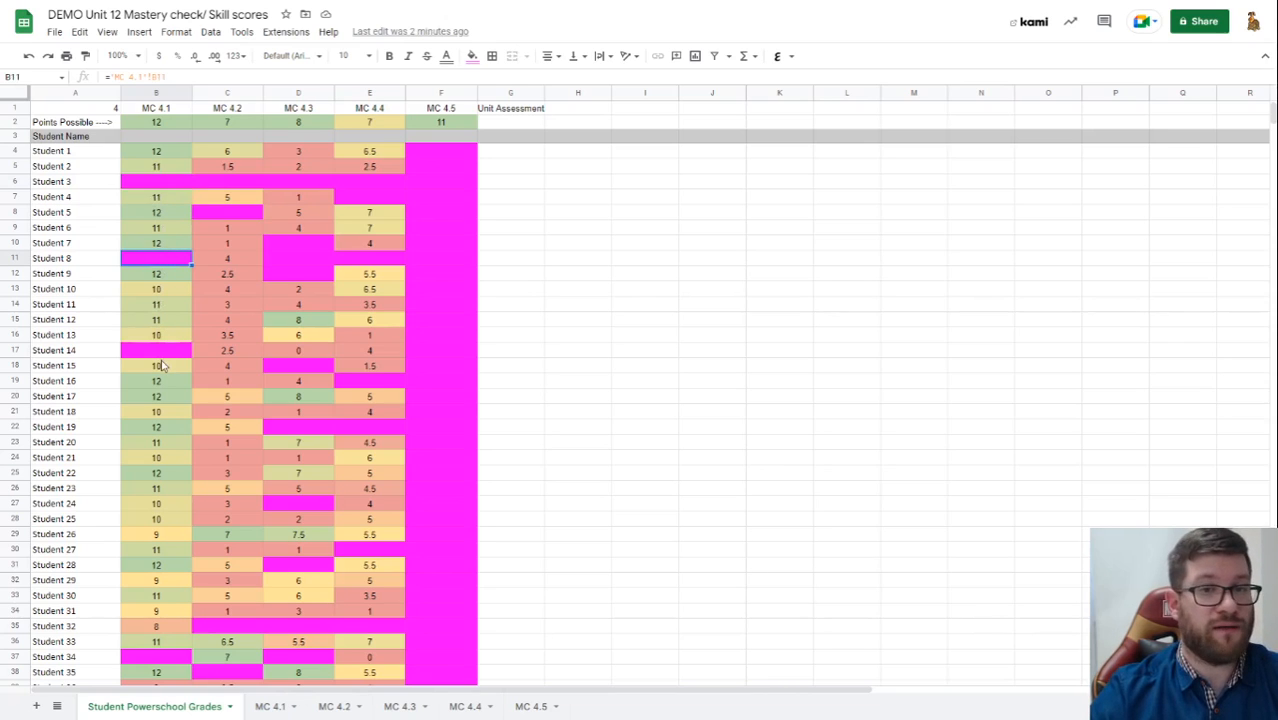
left_click(165, 365)
left_click(166, 350)
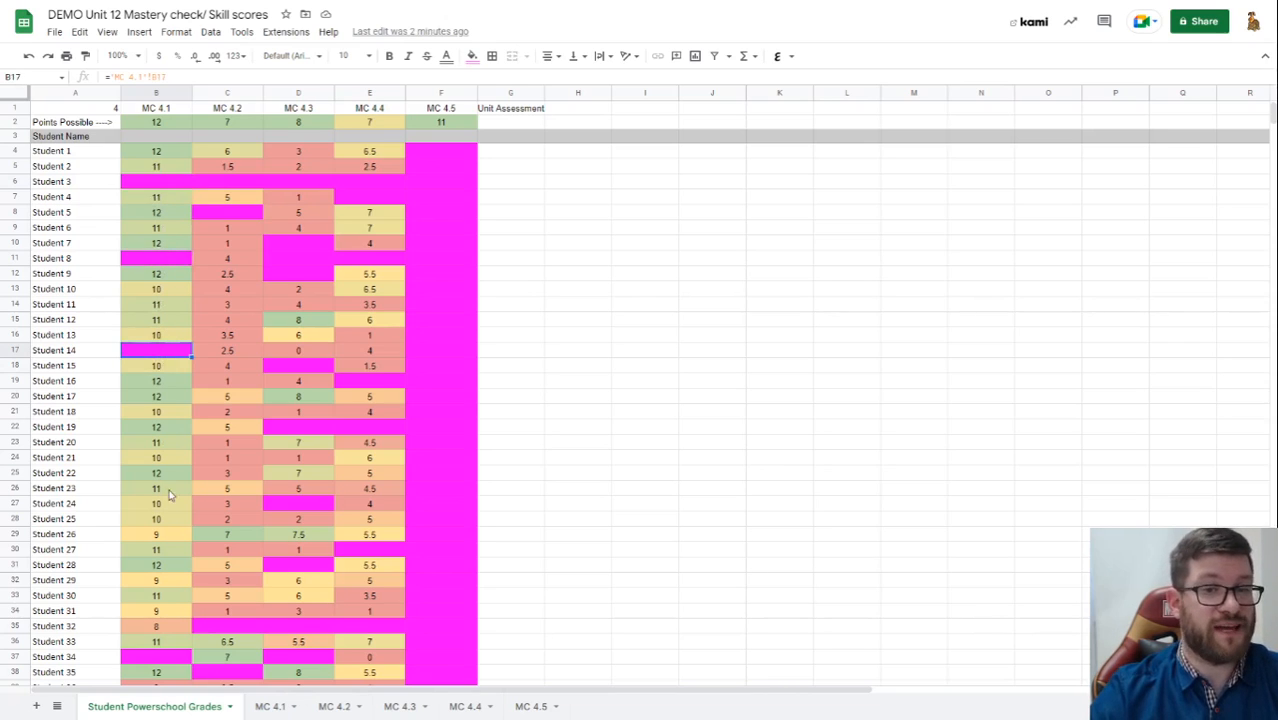
left_click(157, 662)
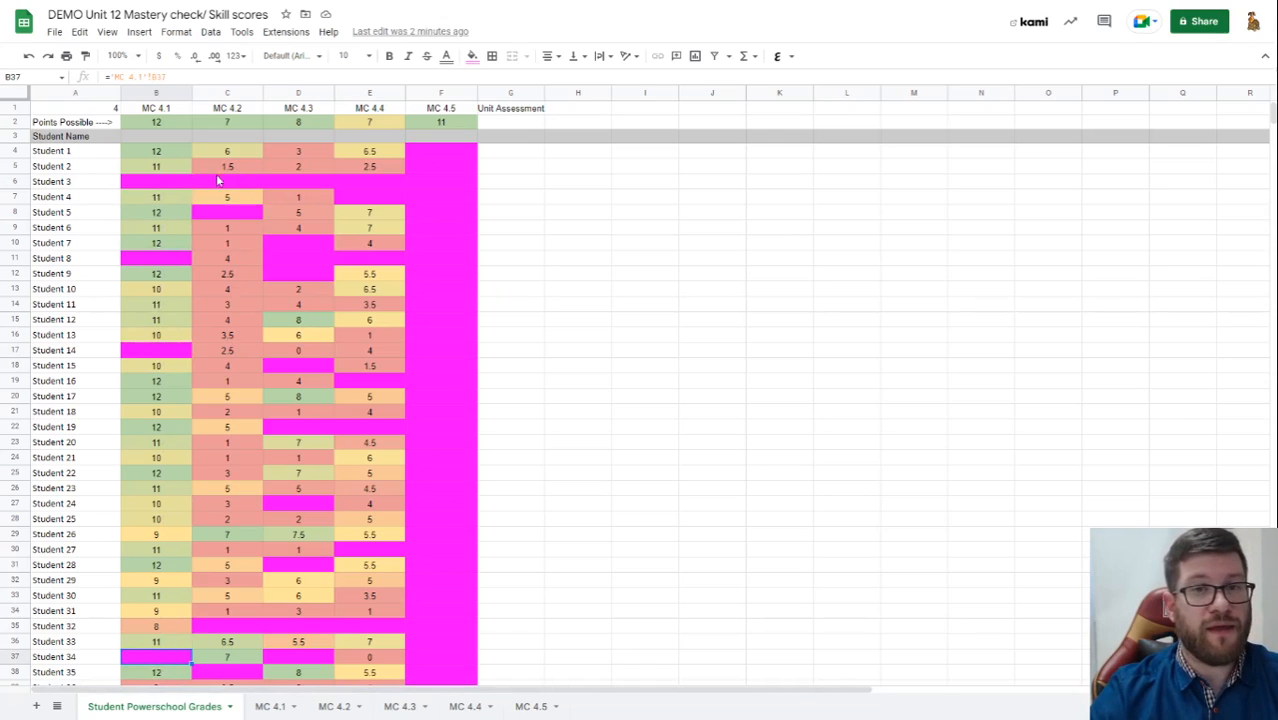
- Compare the MC 4.2 and MC 4.3 grade columns and inspect Student 18's MC 4.2 grade
left_click_drag(228, 138, 280, 205)
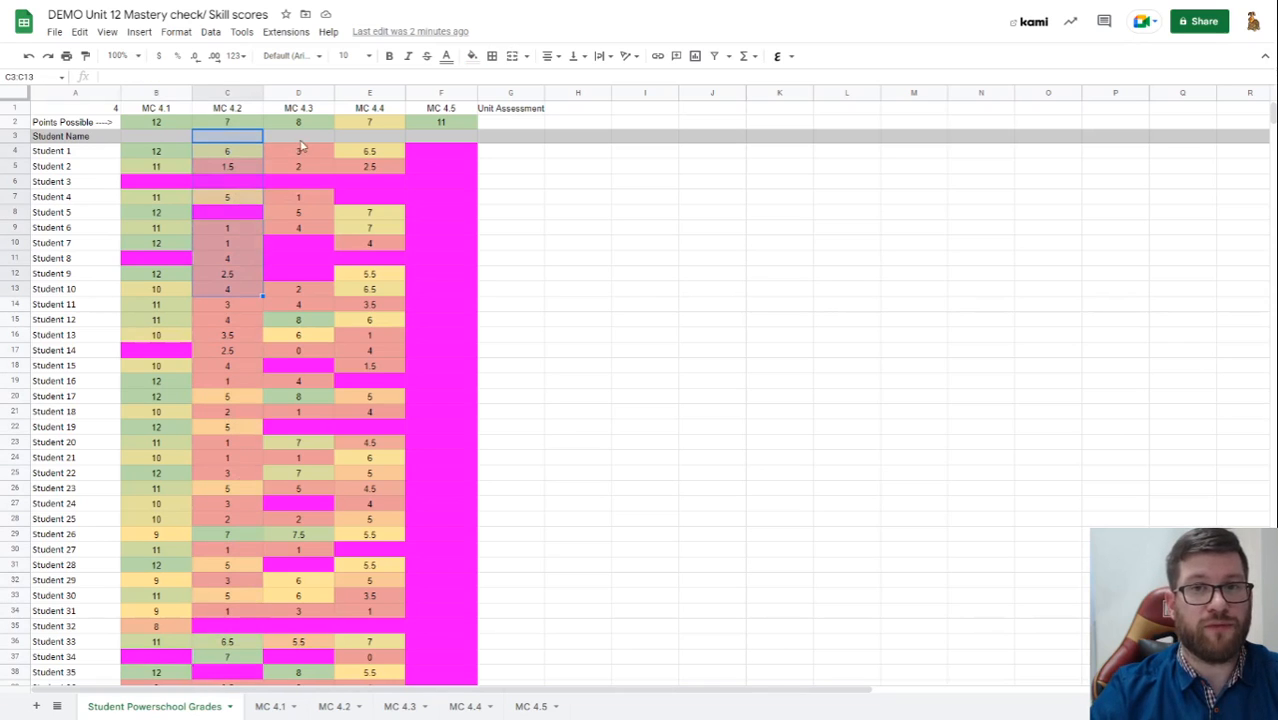
left_click_drag(302, 146, 298, 627)
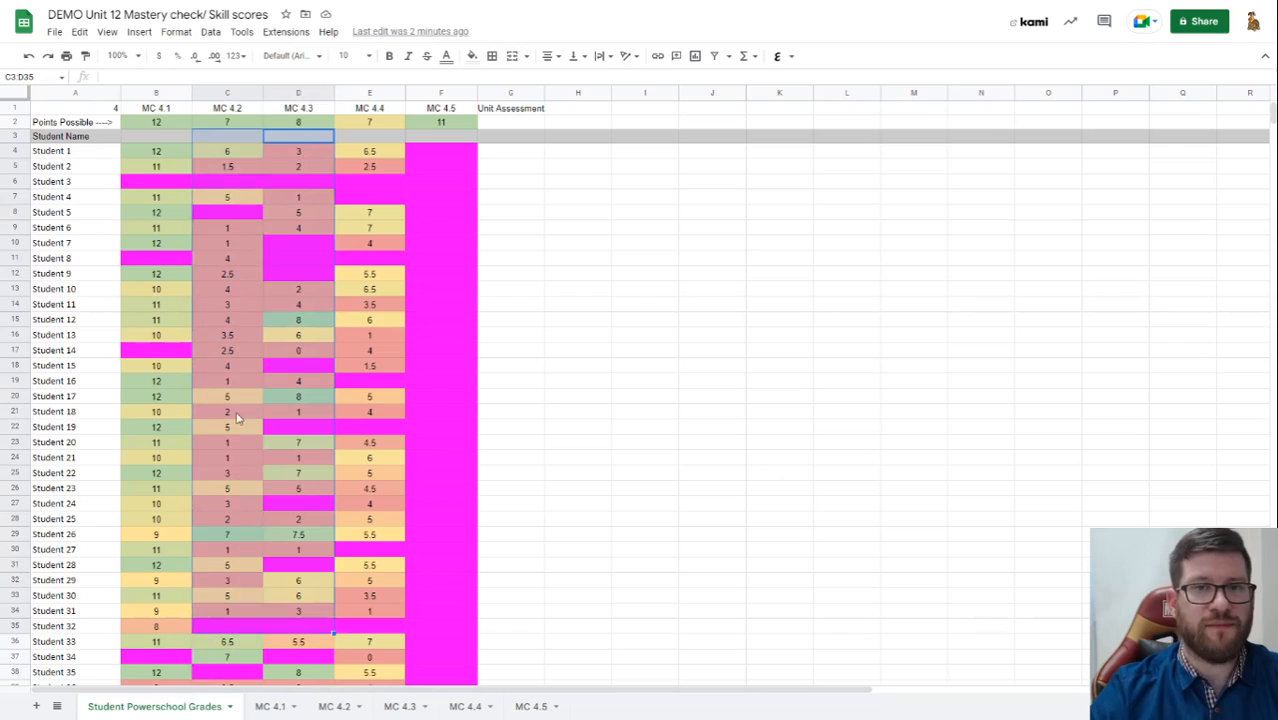
left_click(236, 413)
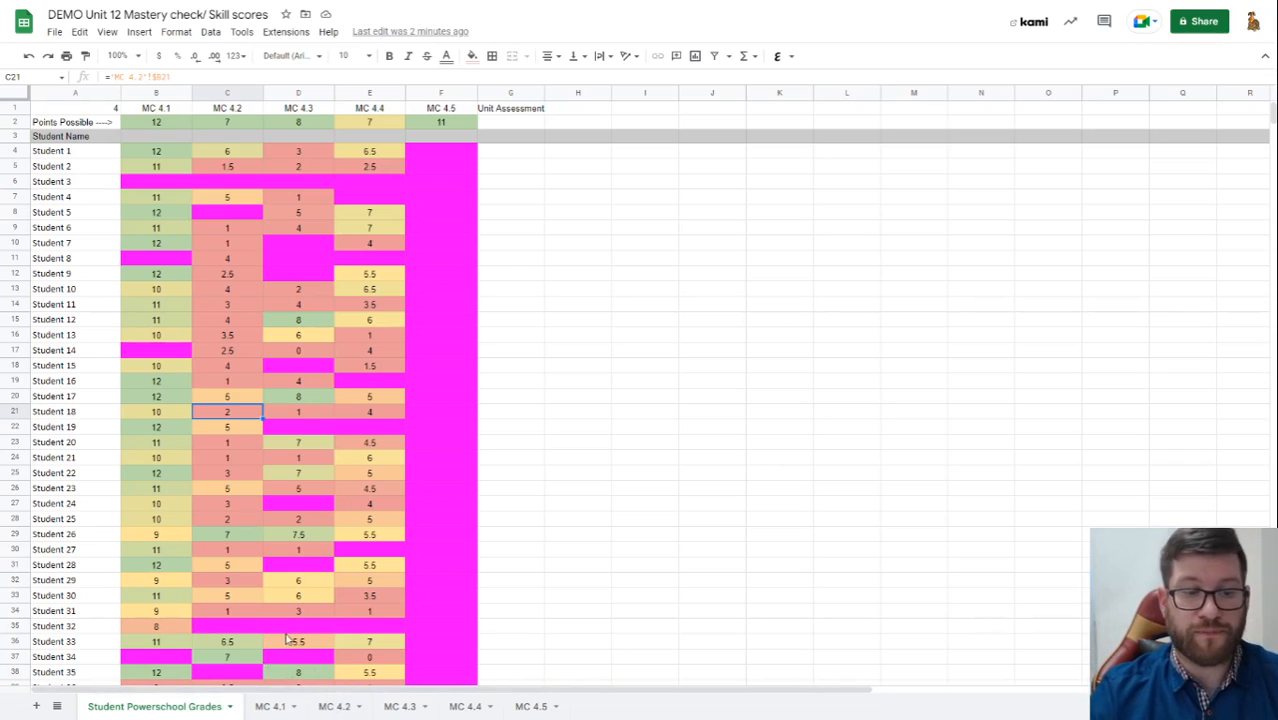
- Review the Mastery Check 3 columns for skills 4.2.A and 4.2.B on the MC 4.2 sheet for students needing reassessment
key("ctrl+shift+Page_Down")
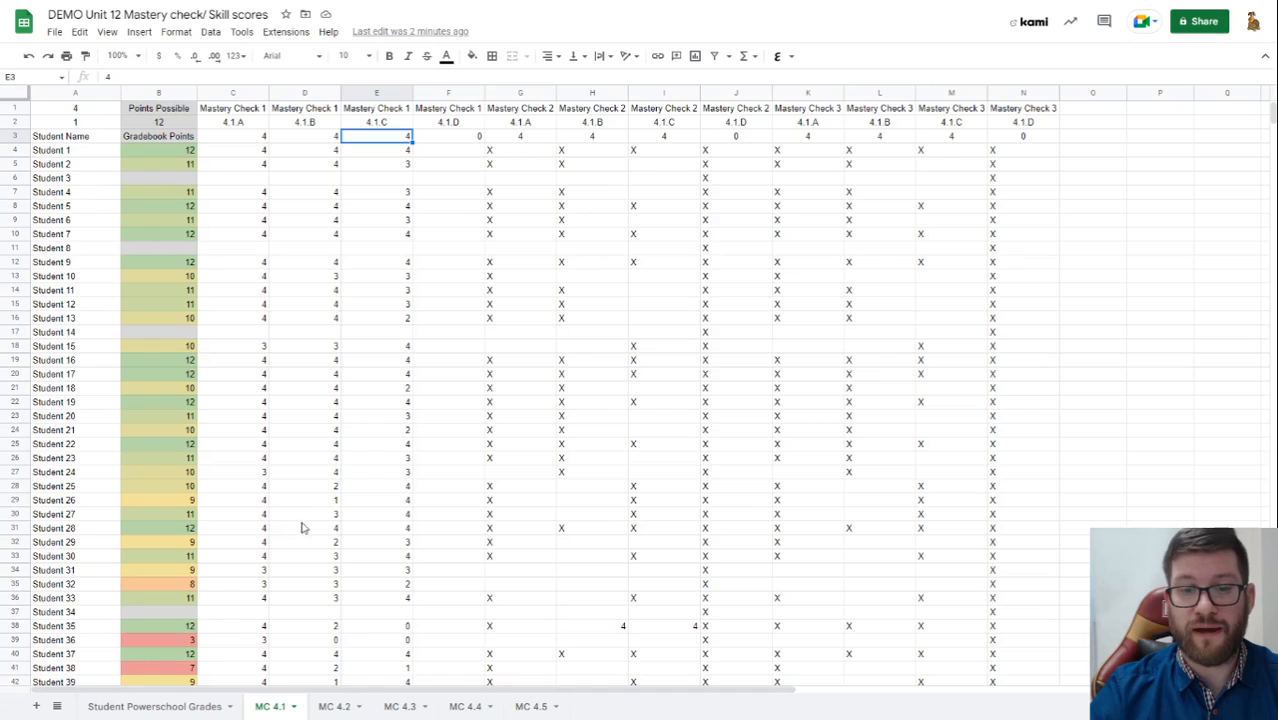
left_click(336, 706)
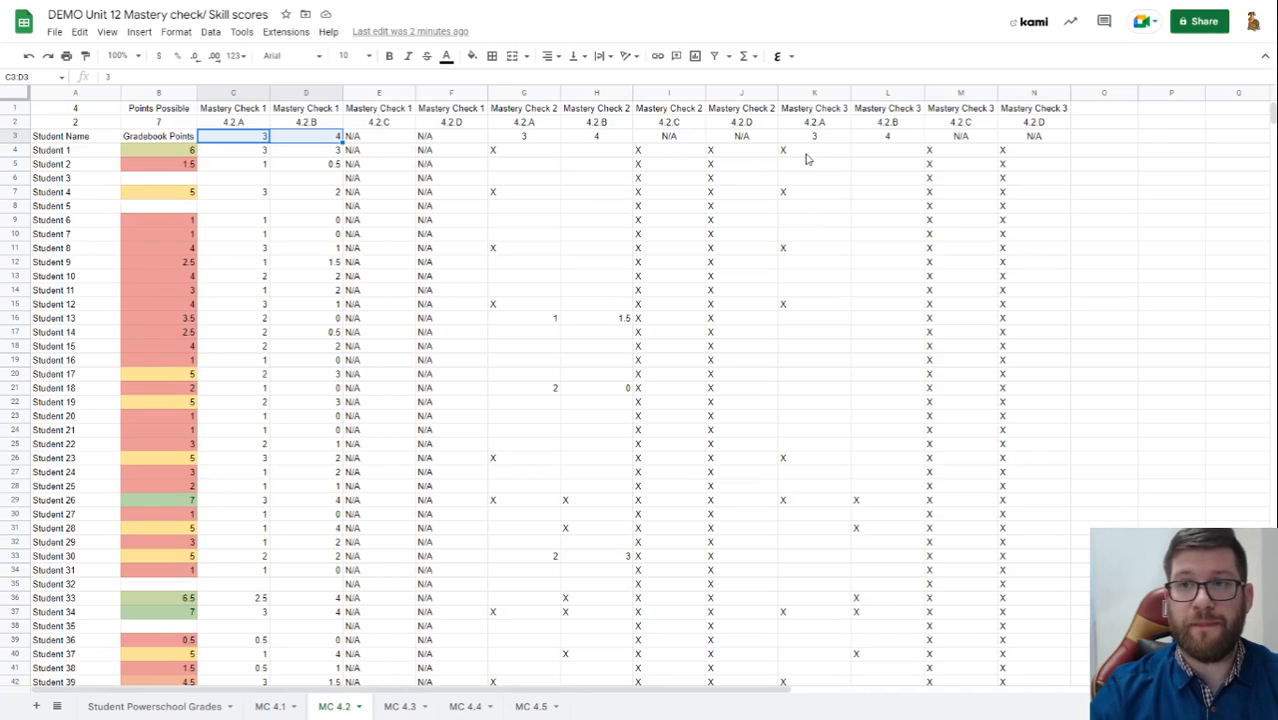
left_click_drag(805, 152, 803, 612)
scroll(860, 489, "up", 4)
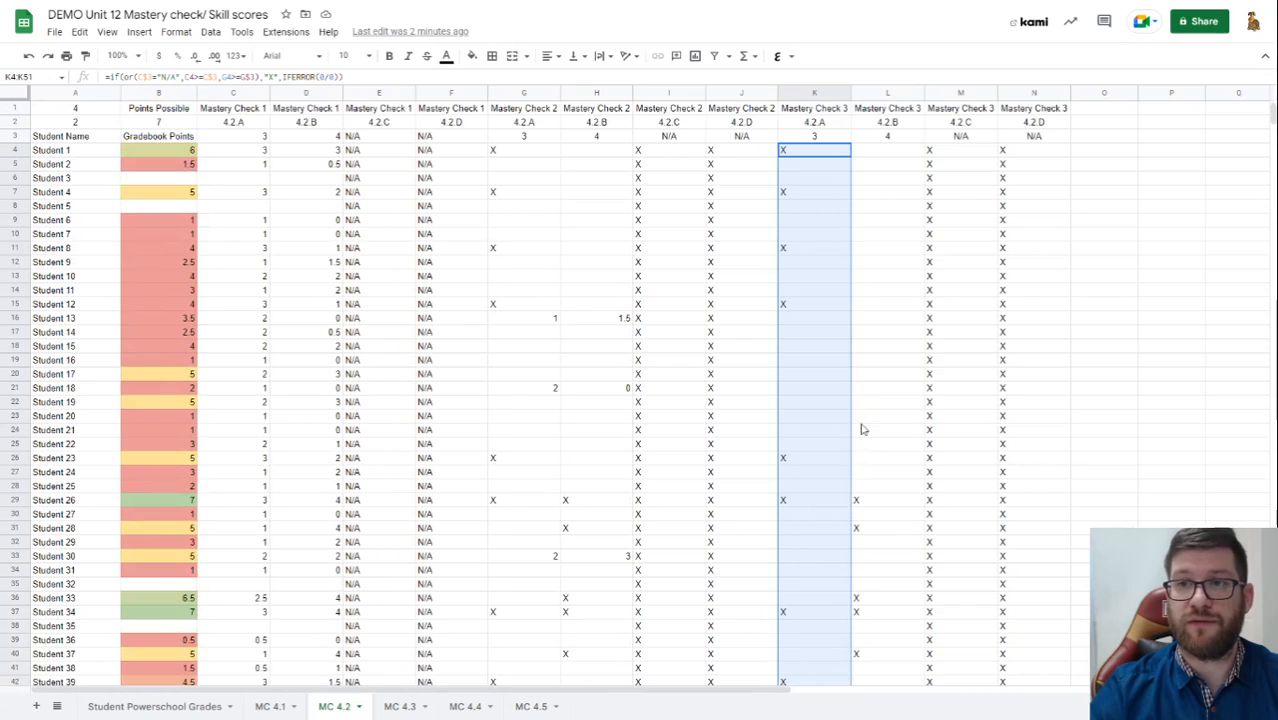
scroll(822, 205, "down", 5)
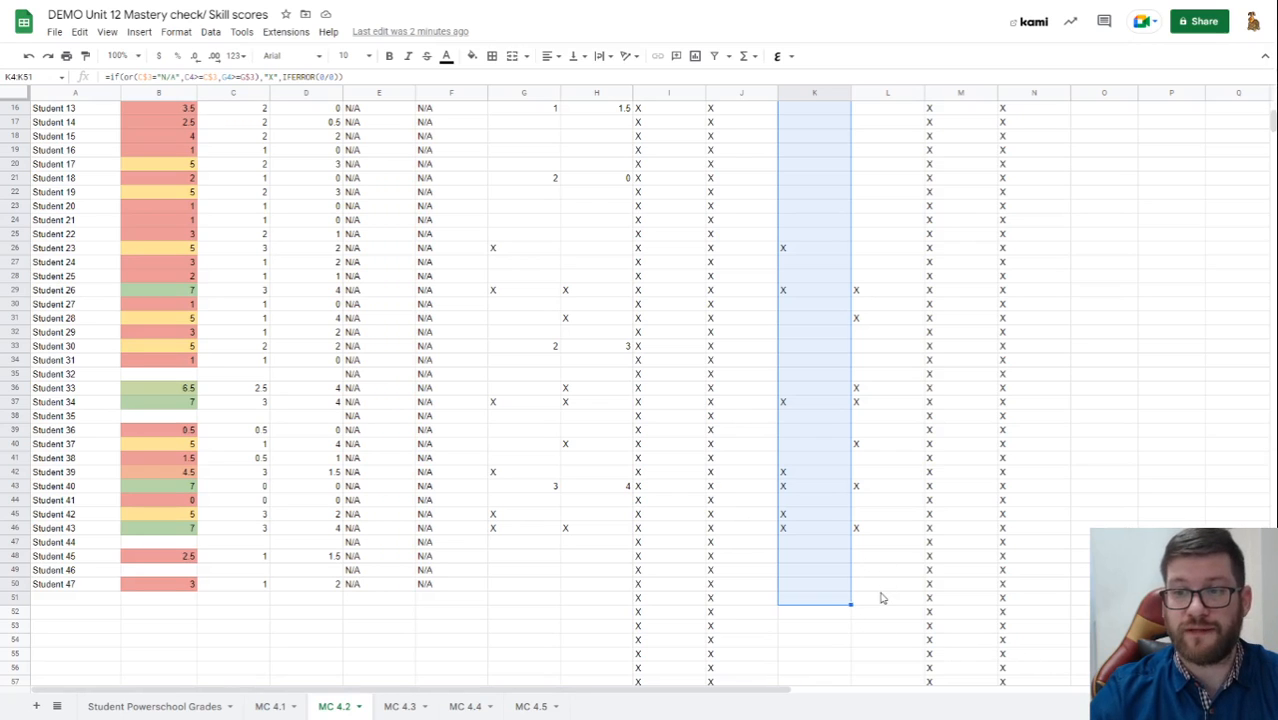
left_click_drag(880, 593, 884, 136)
left_click_drag(882, 180, 879, 165)
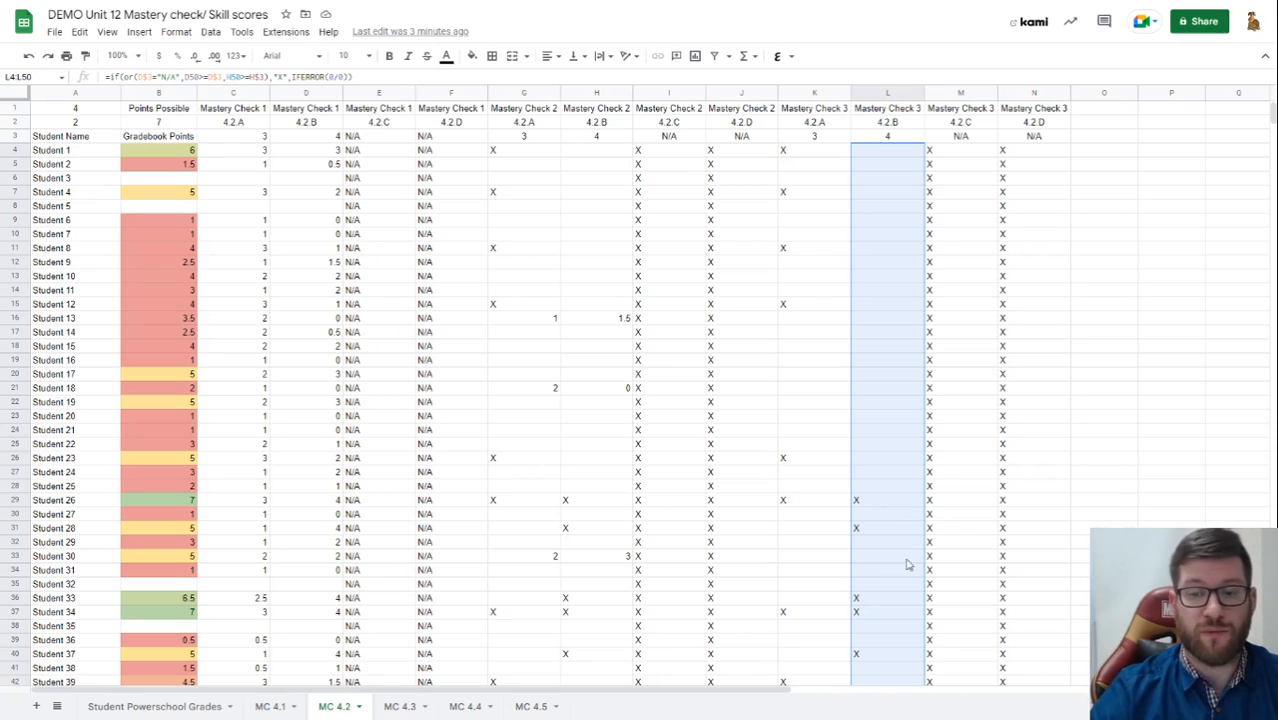
- Review the Mastery Check 3 column for skill 4.3.A down the roster on the MC 4.3 sheet
left_click(399, 706)
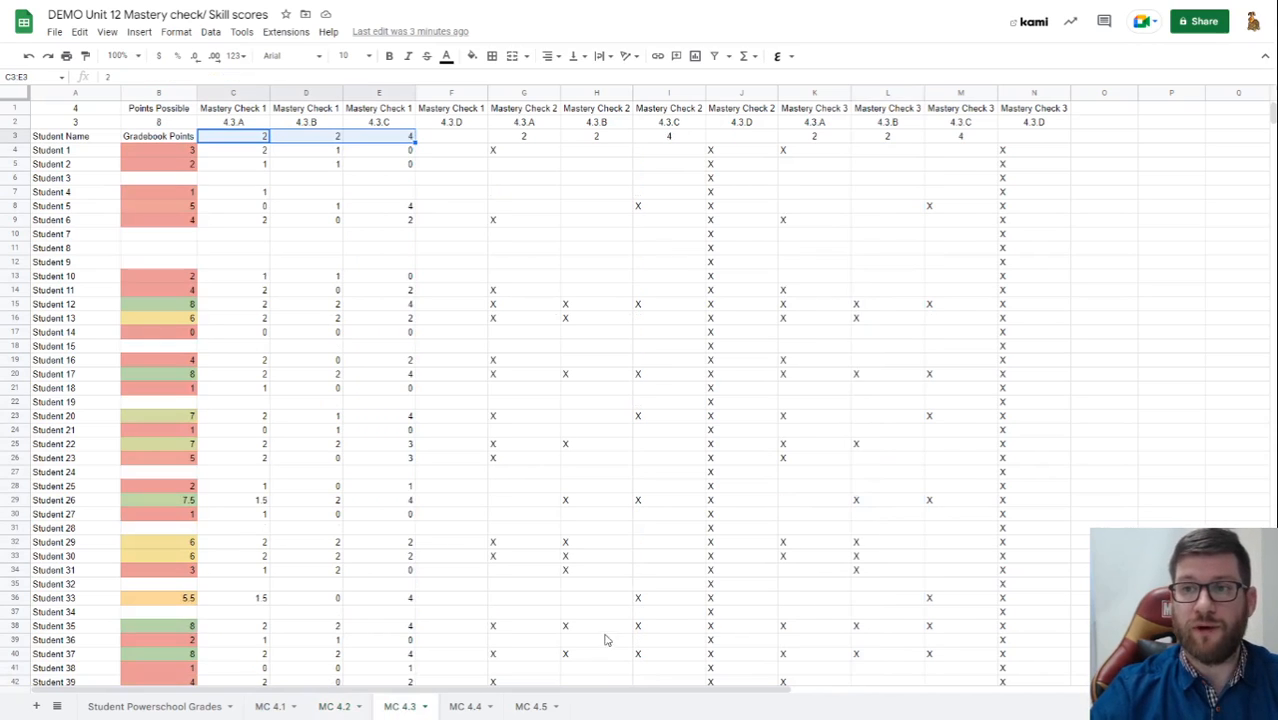
left_click_drag(812, 152, 823, 648)
scroll(823, 648, "up", 4)
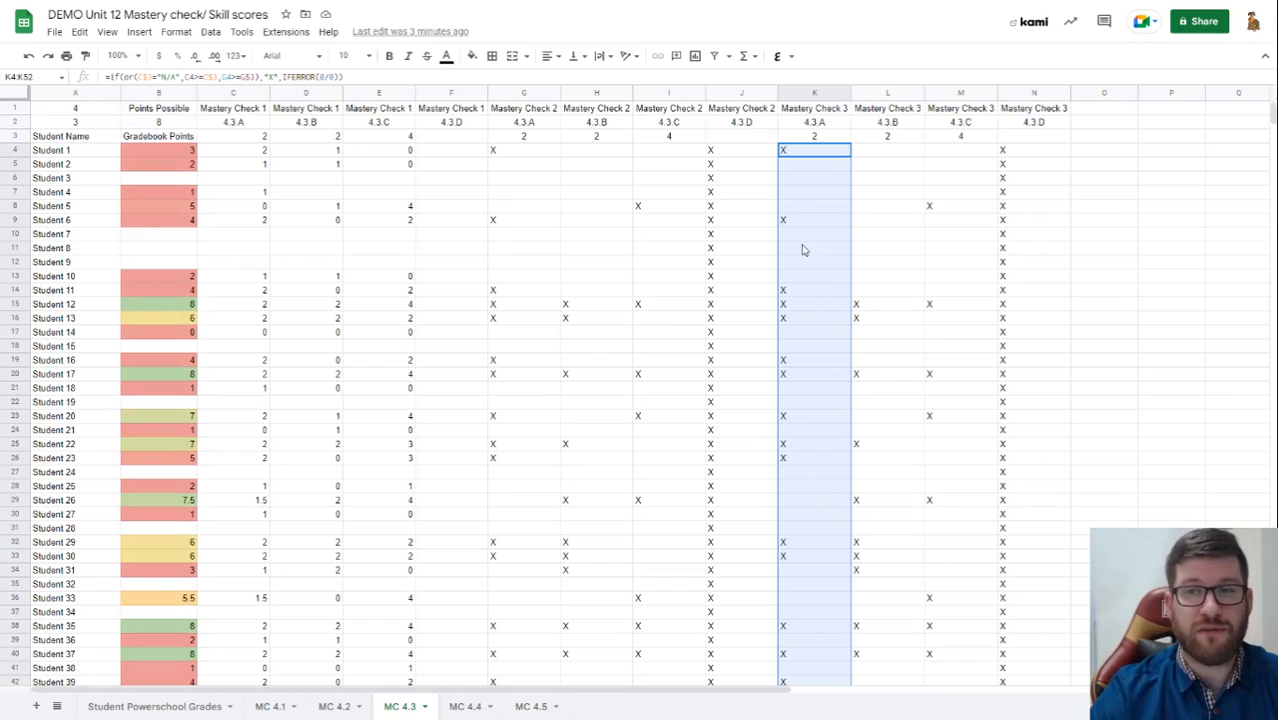
scroll(910, 277, "down", 5)
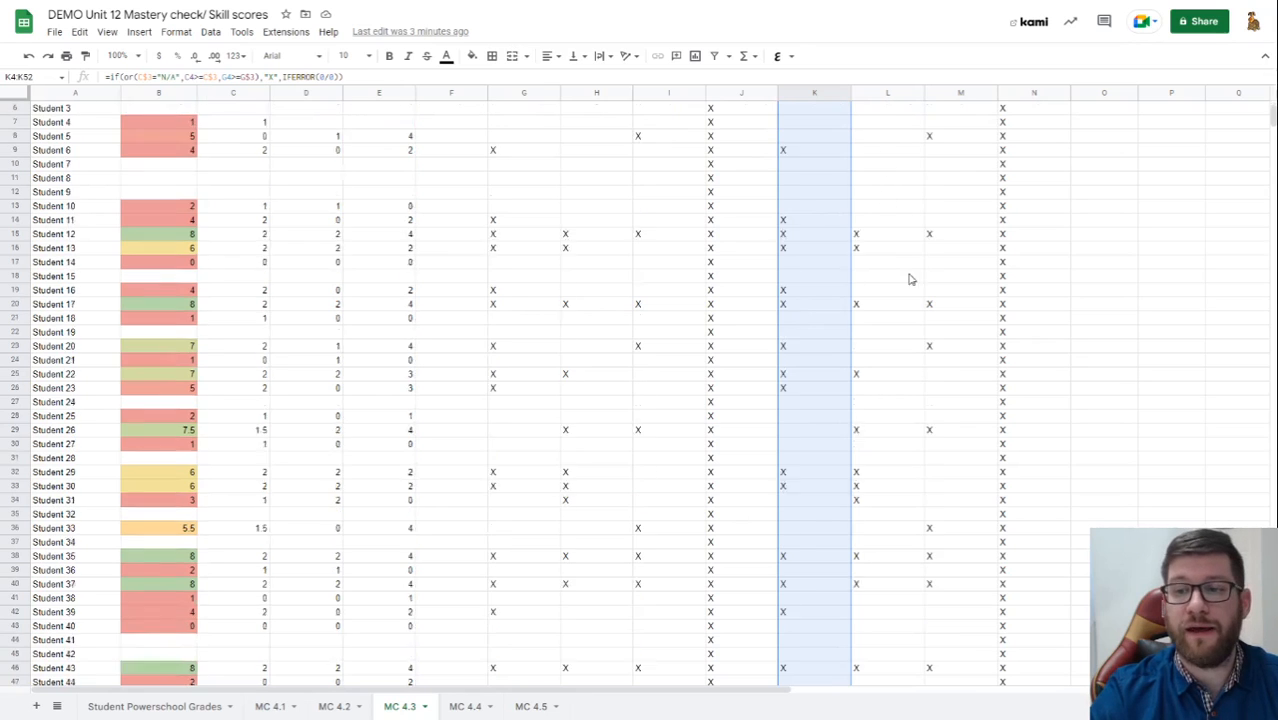
scroll(890, 320, "up", 5)
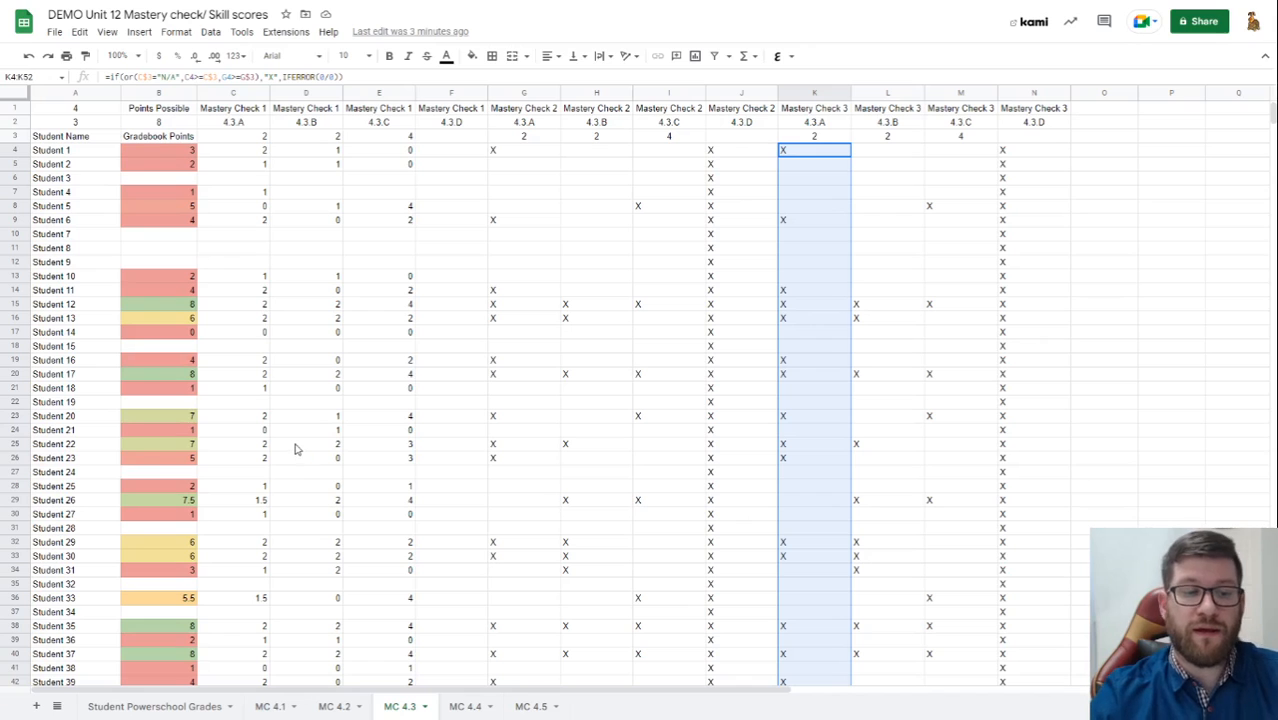
- Examine the MC 4.1 to MC 4.4 grades of Student 2 and Student 1 on the Student Powerschool Grades sheet
left_click(160, 706)
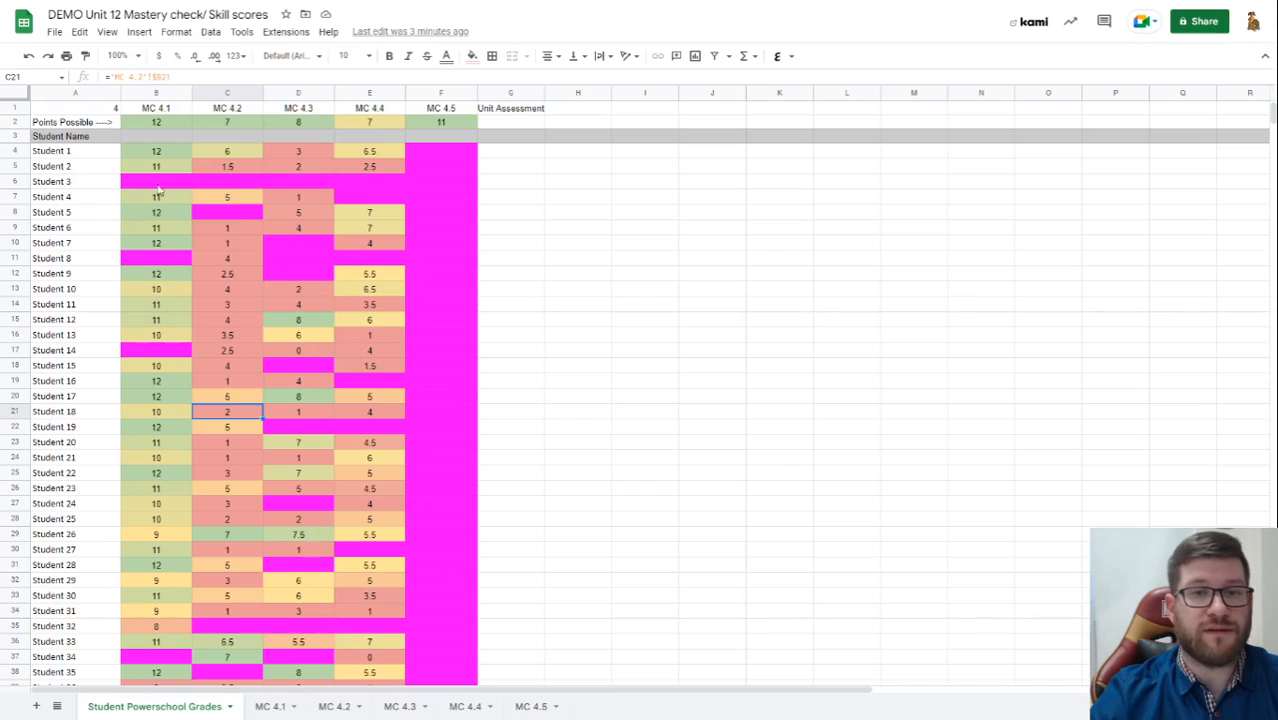
left_click(79, 167)
left_click_drag(170, 170, 343, 168)
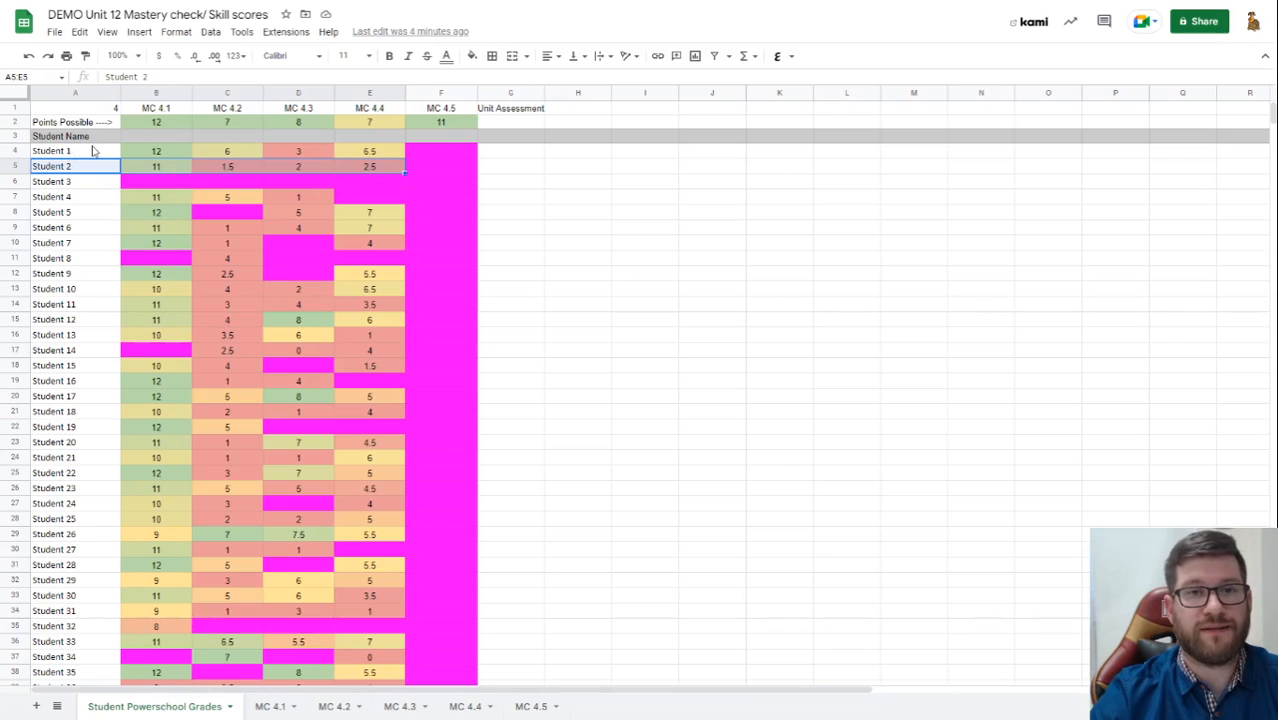
left_click_drag(150, 151, 375, 155)
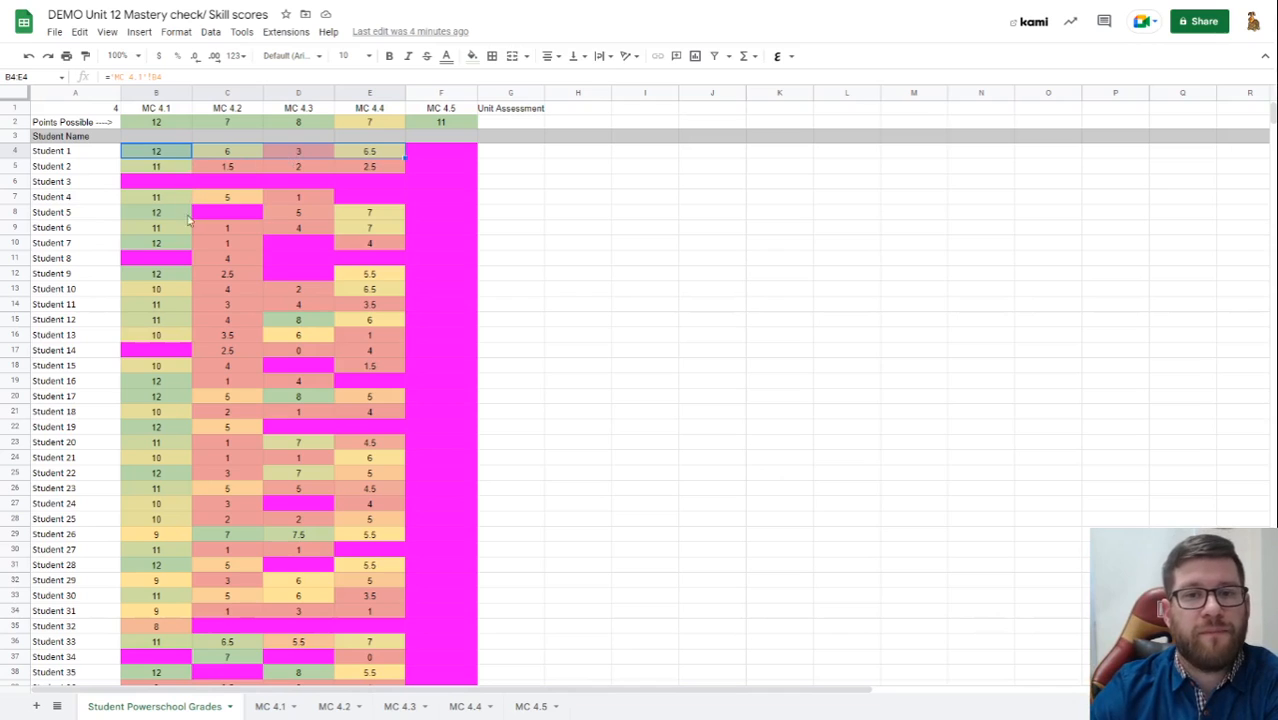
- Look over the whole roster's collected grades, including Student 3's MC 4.3 cell and Student 8's MC 4.2 cell
scroll(171, 486, "down", 1)
scroll(168, 491, "down", 7)
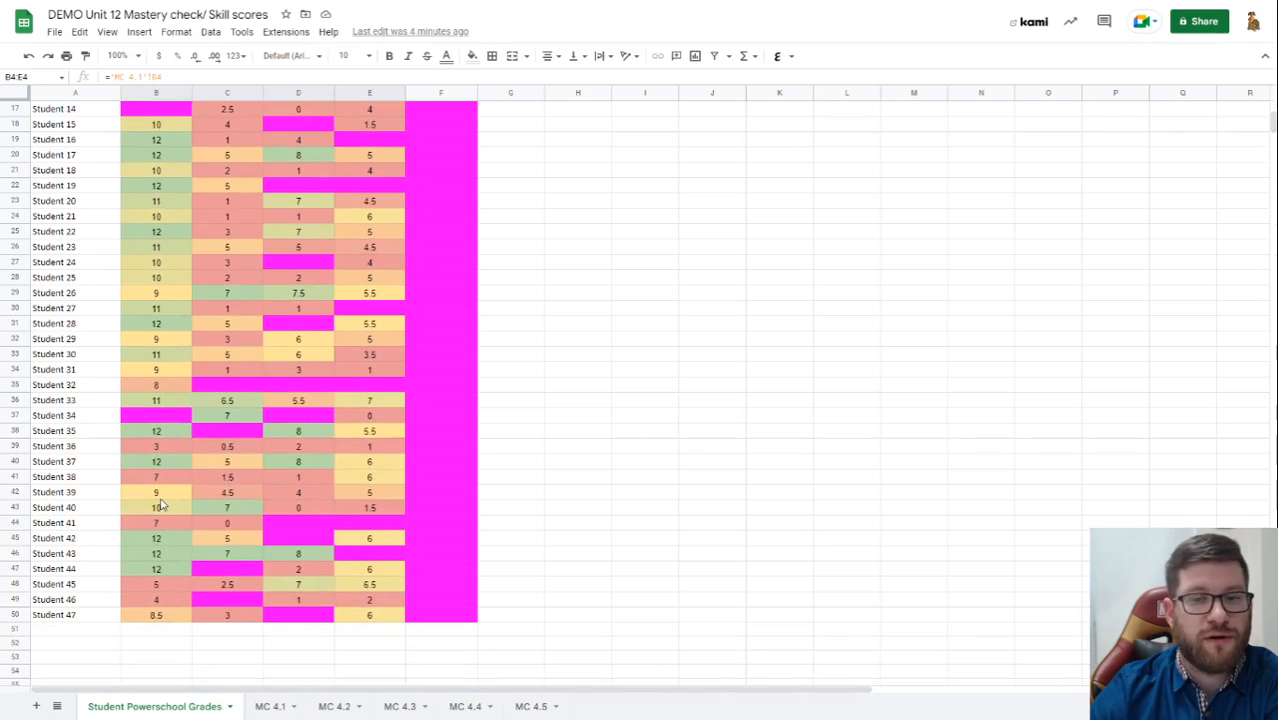
scroll(161, 505, "up", 6)
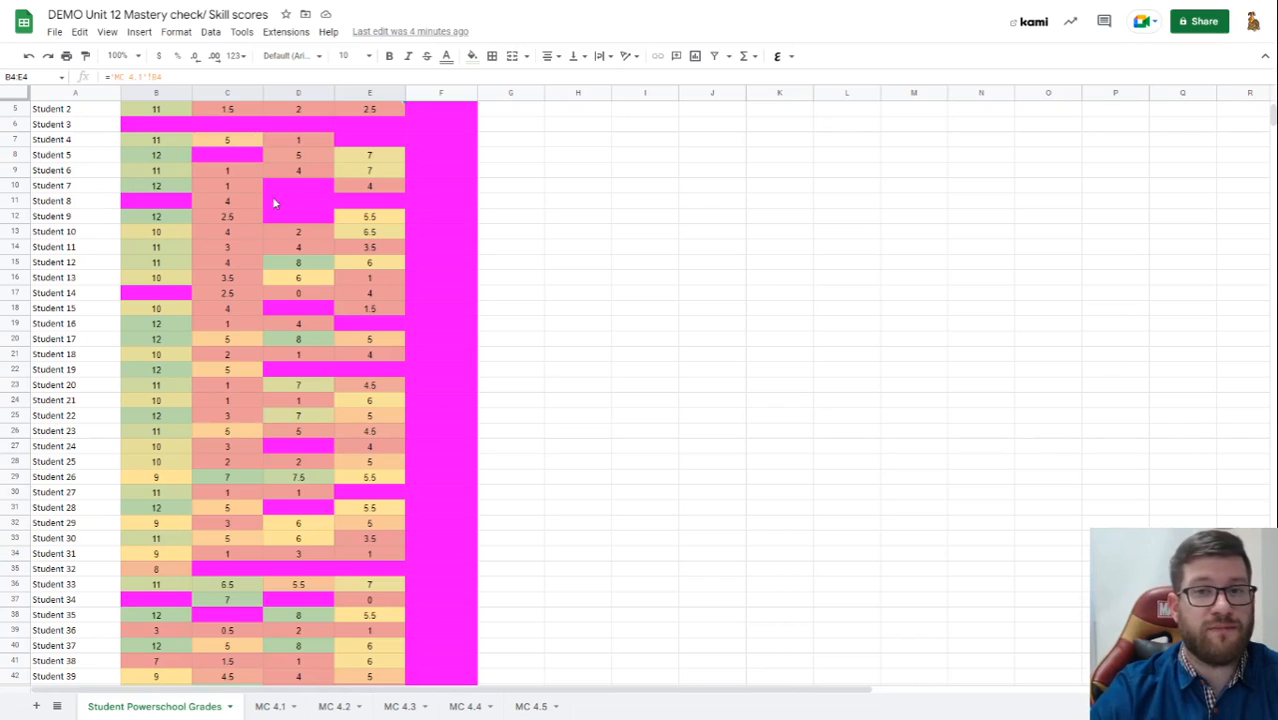
scroll(308, 230, "up", 2)
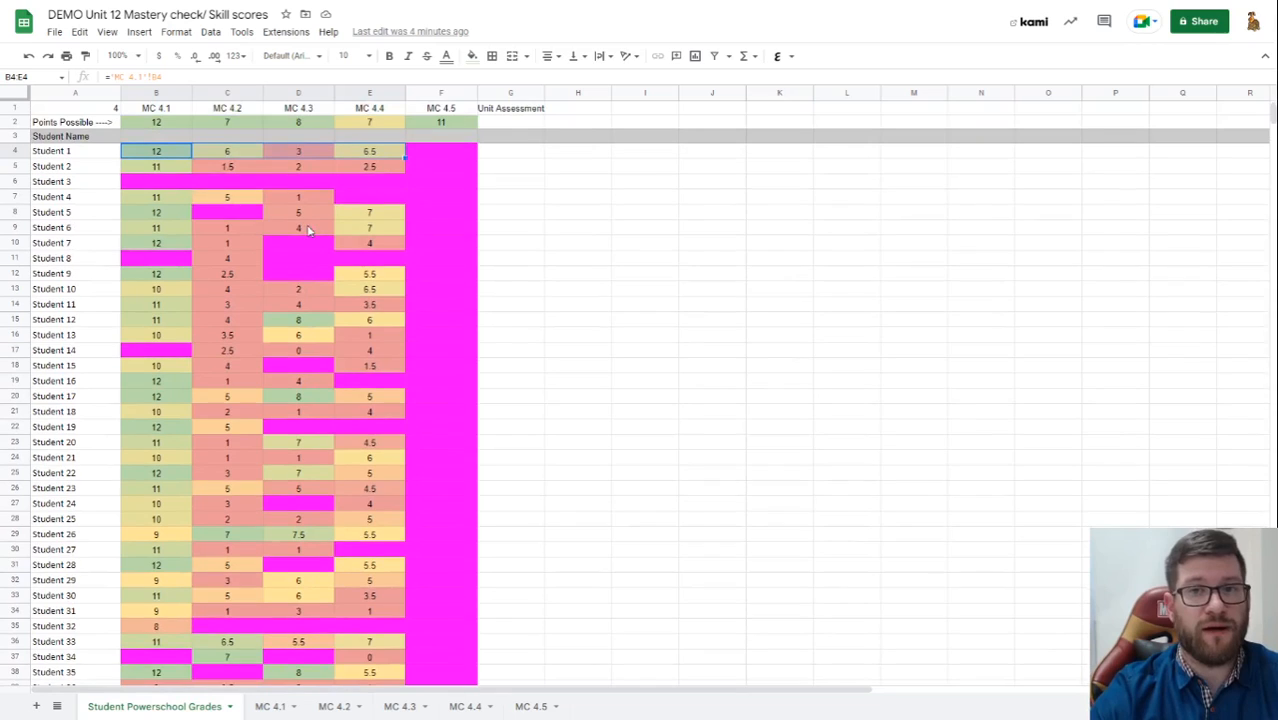
left_click(305, 178)
left_click(258, 256)
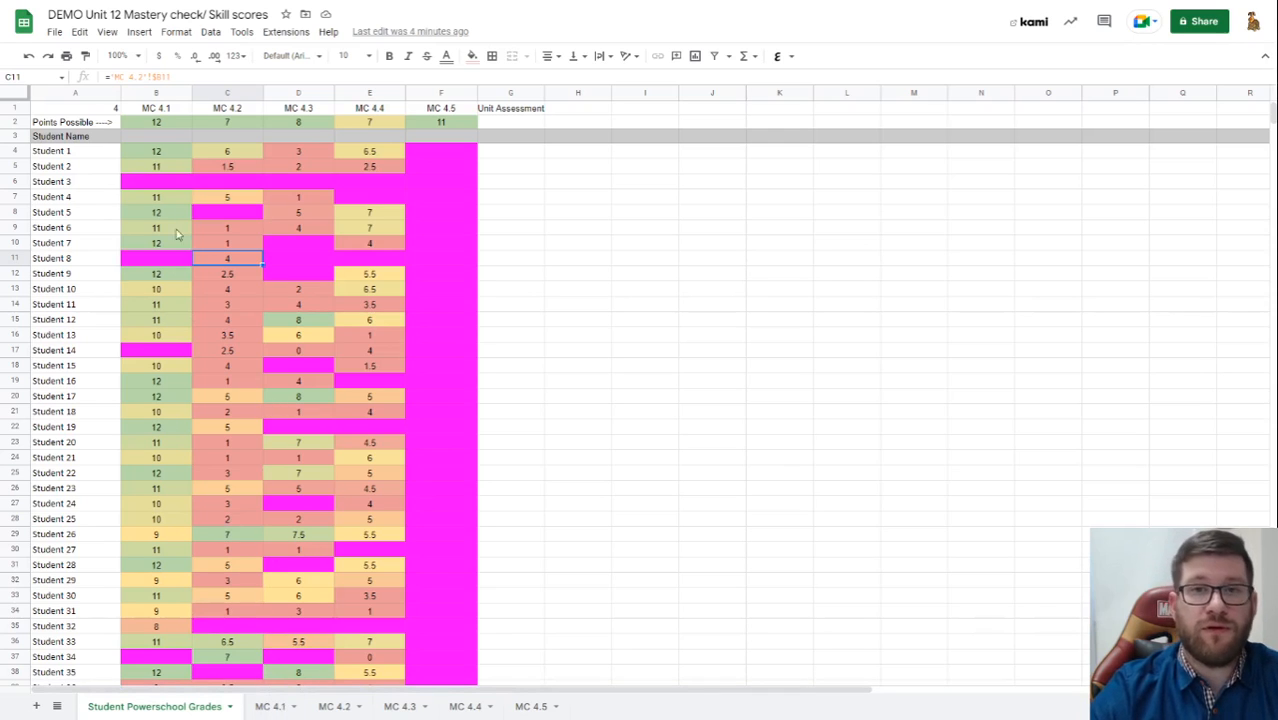
- Preview today's earlier entries in the version history and restore the spreadsheet to the January 18, 3:42 PM version
left_click(391, 32)
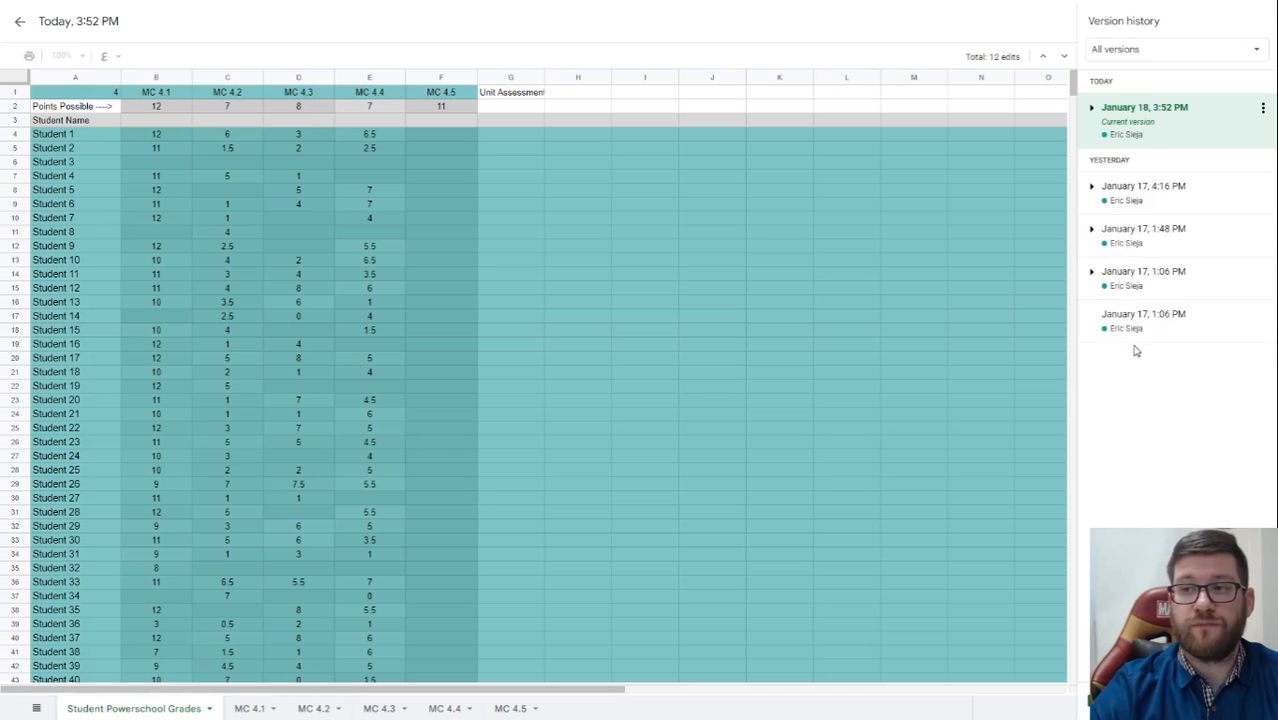
left_click(1092, 108)
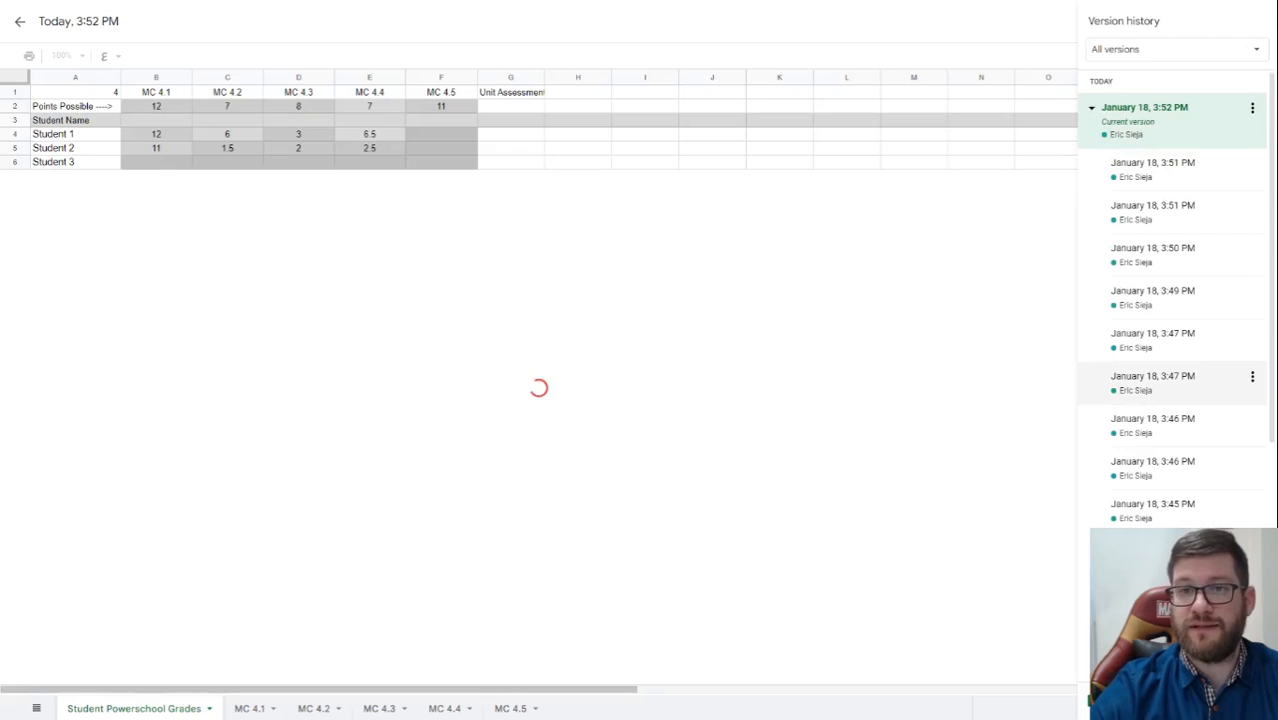
scroll(1168, 304, "down", 3)
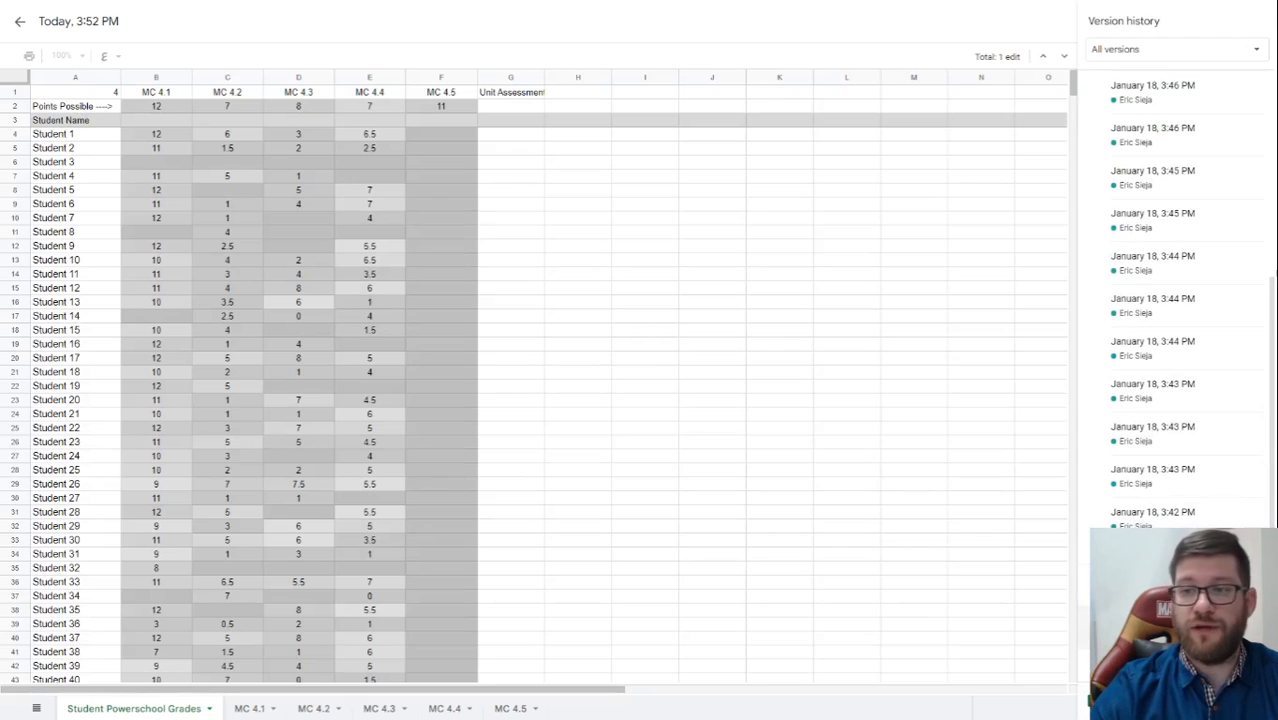
scroll(1168, 304, "up", 3)
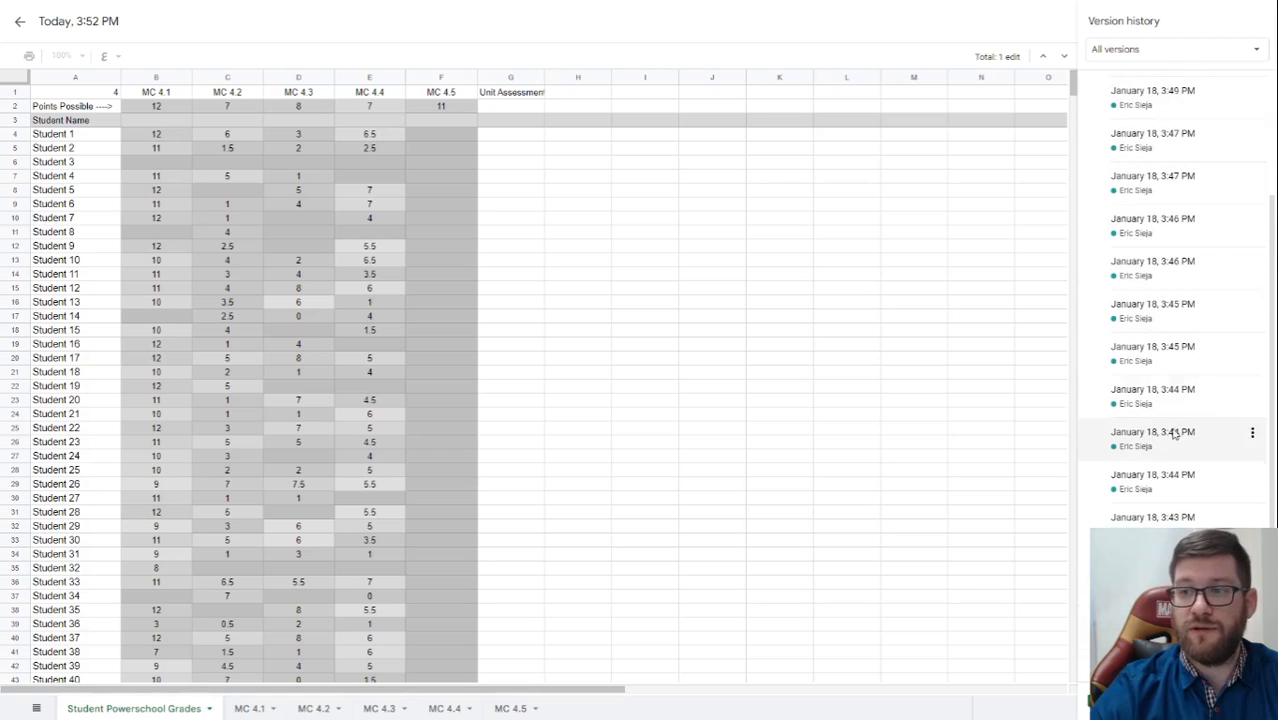
left_click(1168, 488)
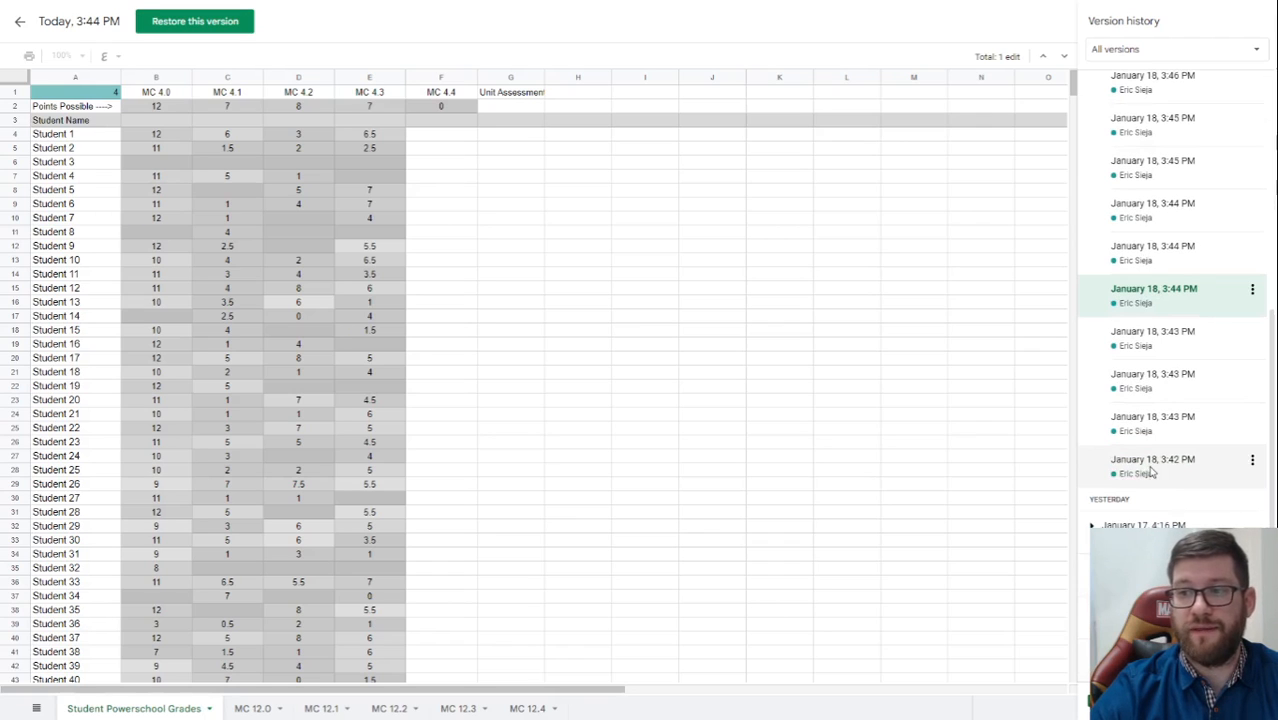
left_click(1151, 471)
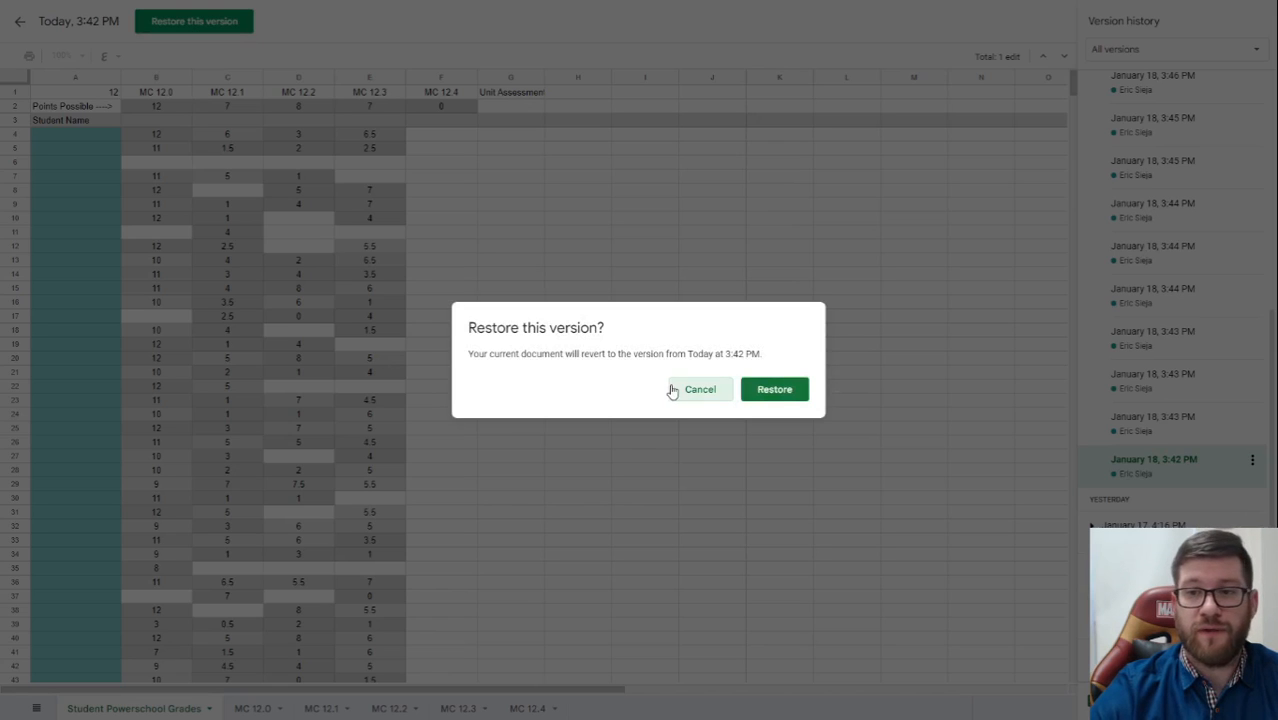
left_click(768, 401)
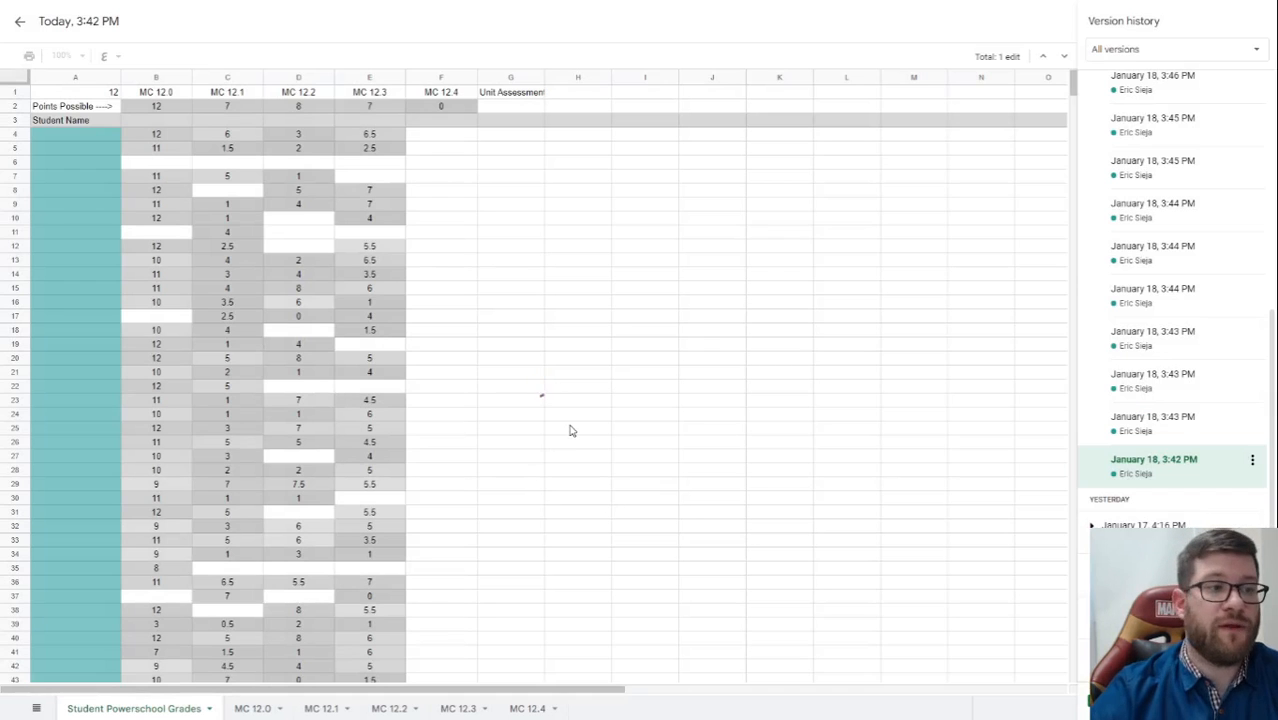